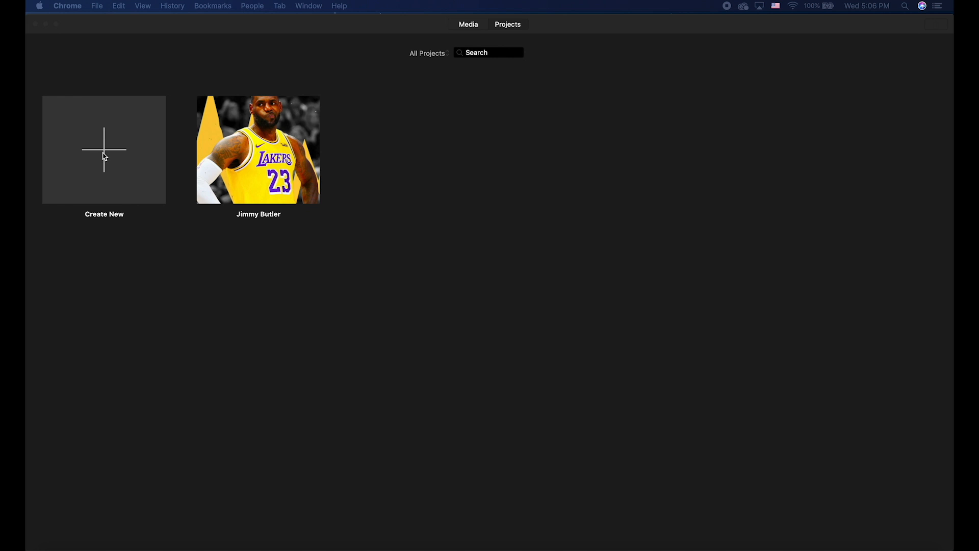
Step: Create a new movie project from the projects overview and make its empty timeline active
left_click(104, 157)
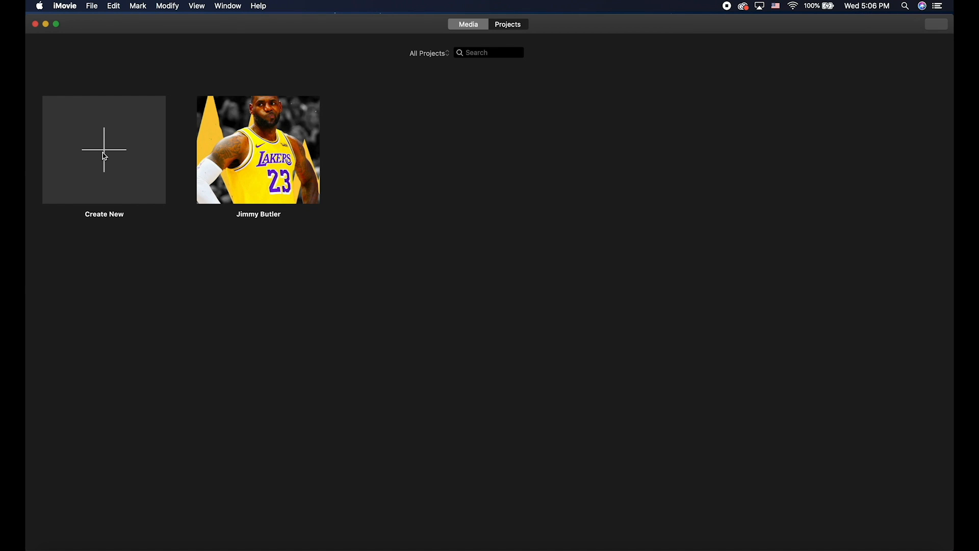
left_click(104, 156)
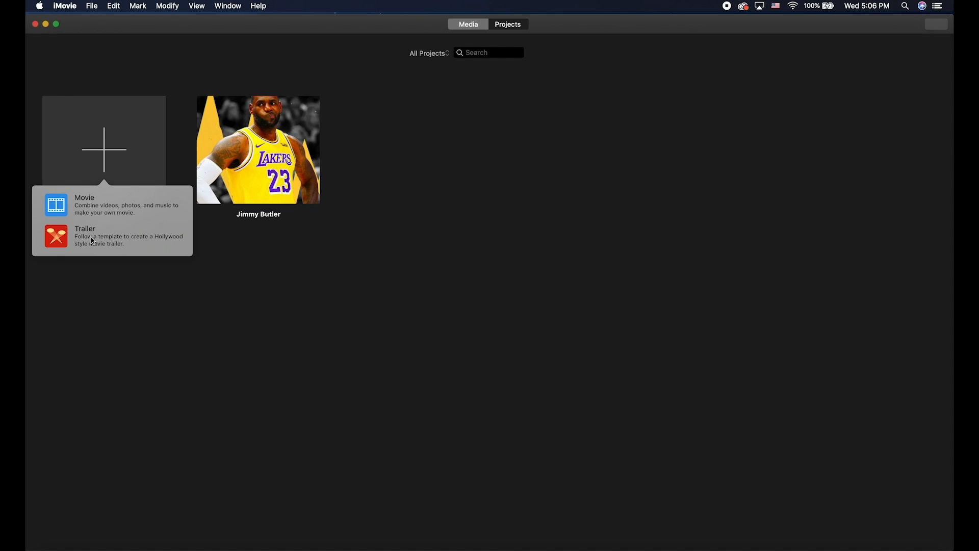
left_click(92, 209)
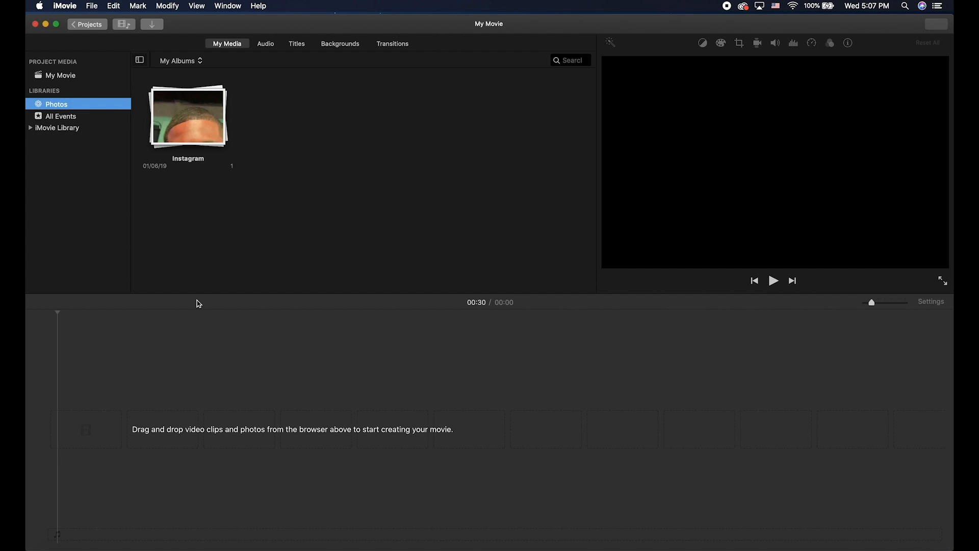
left_click(195, 339)
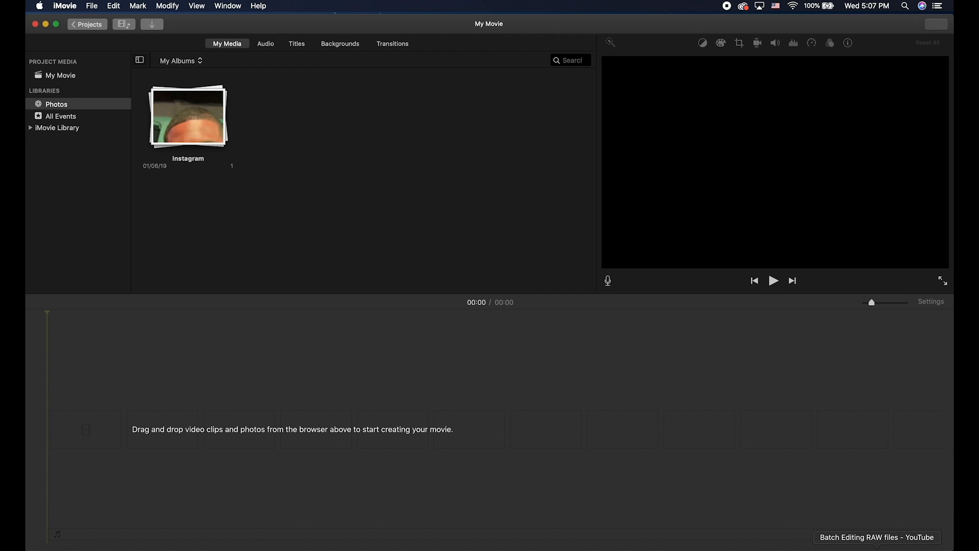
Step: Switch to Chrome, open Google and search for "drake", showing the image results
left_click(901, 547)
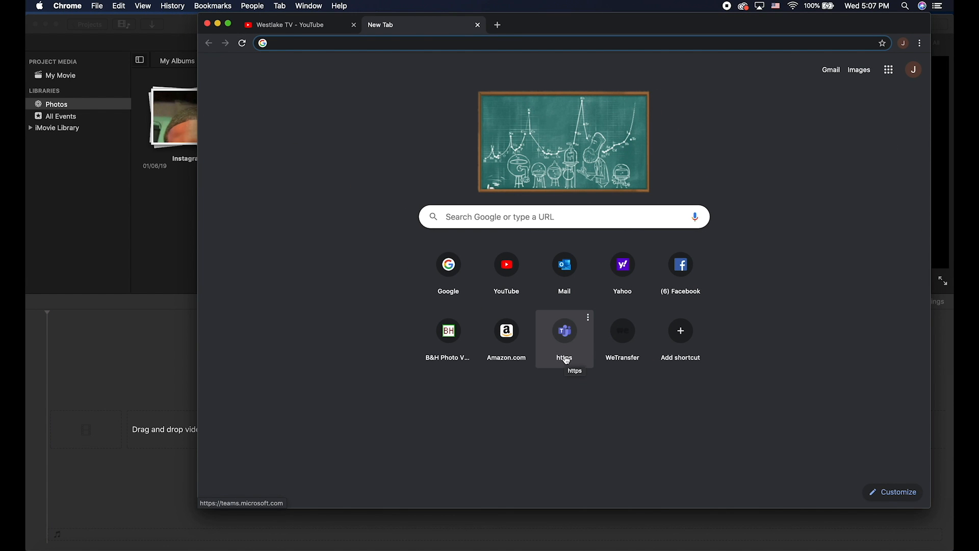
type("goo")
key("Return")
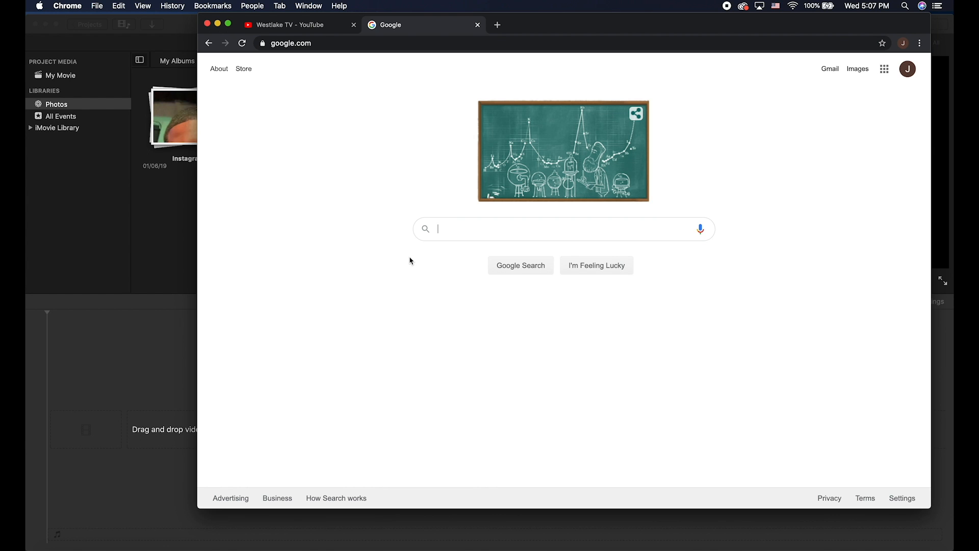
type("drake")
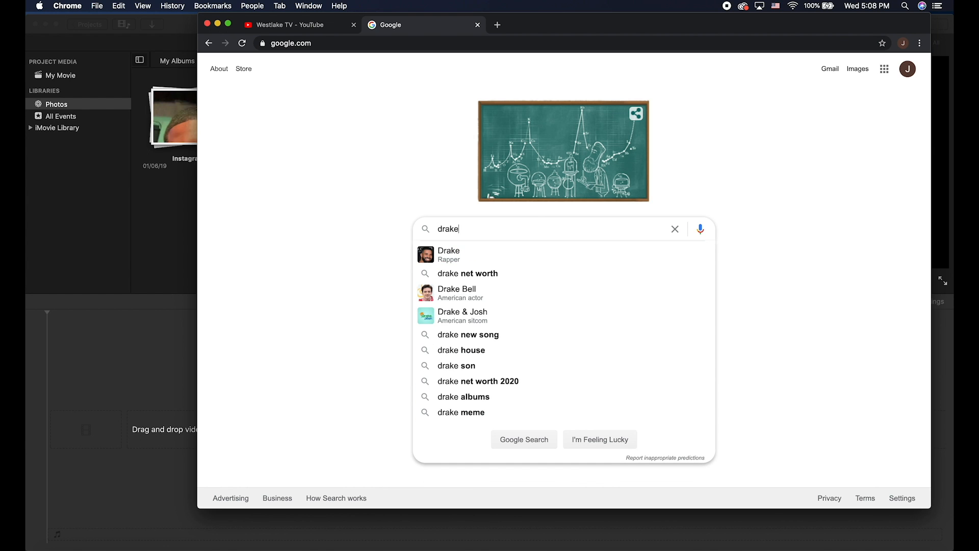
key("Return")
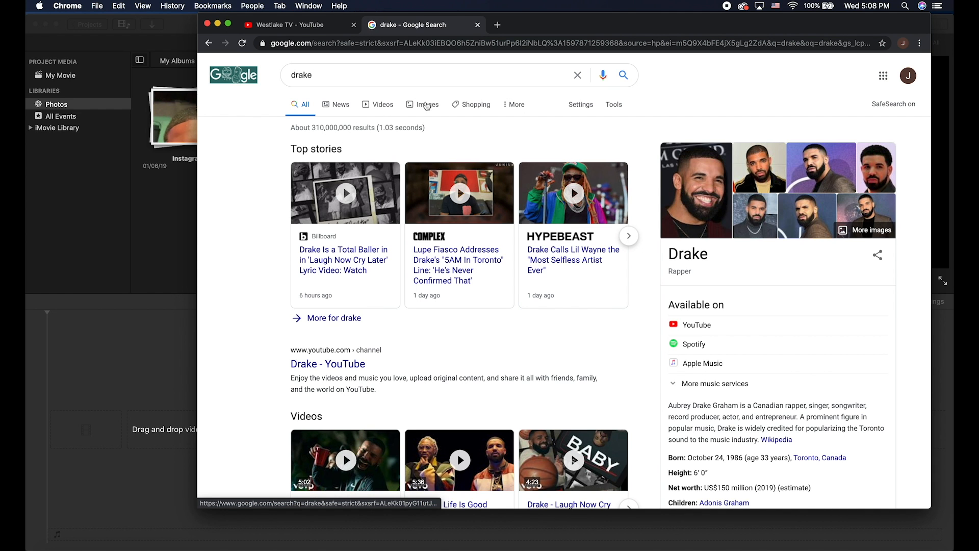
left_click(428, 105)
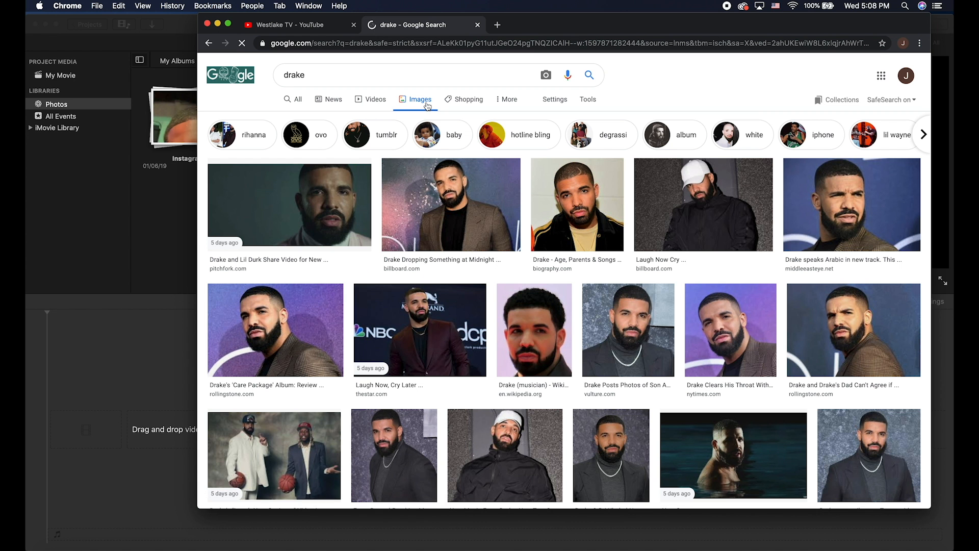
left_click(207, 45)
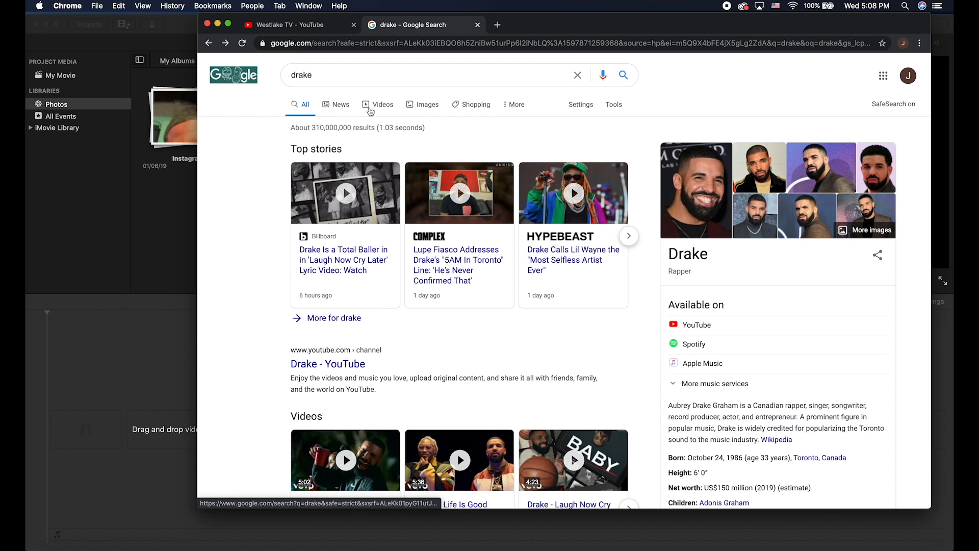
left_click(429, 110)
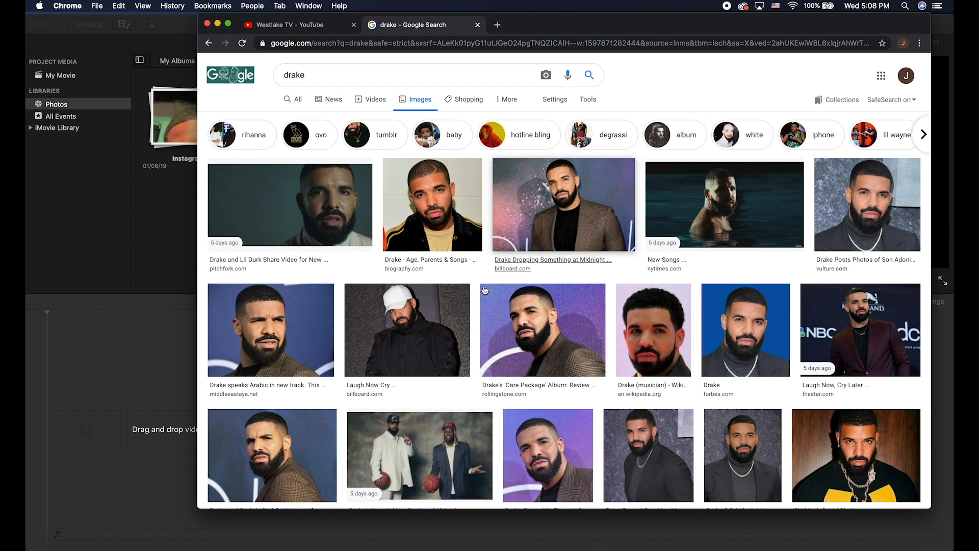
Step: Open the "Ski Mask Cupid Chain" photo from rap-up.com in the image results and start saving the image
scroll(510, 342, "down", 3)
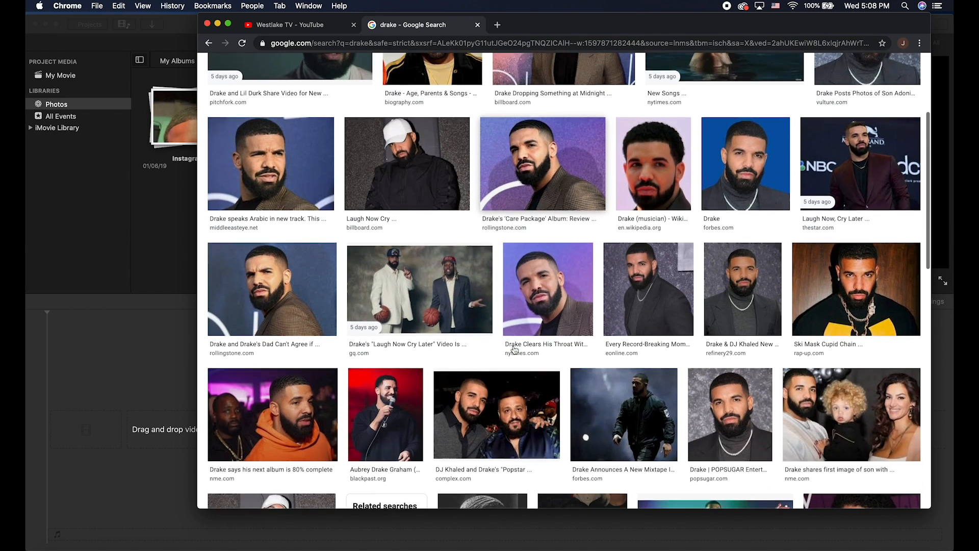
scroll(514, 350, "down", 3)
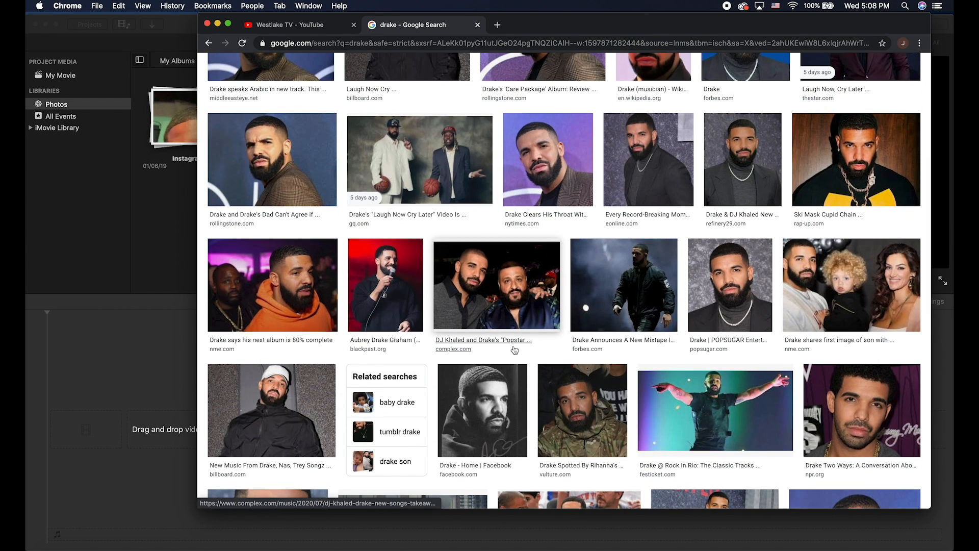
scroll(514, 350, "down", 2)
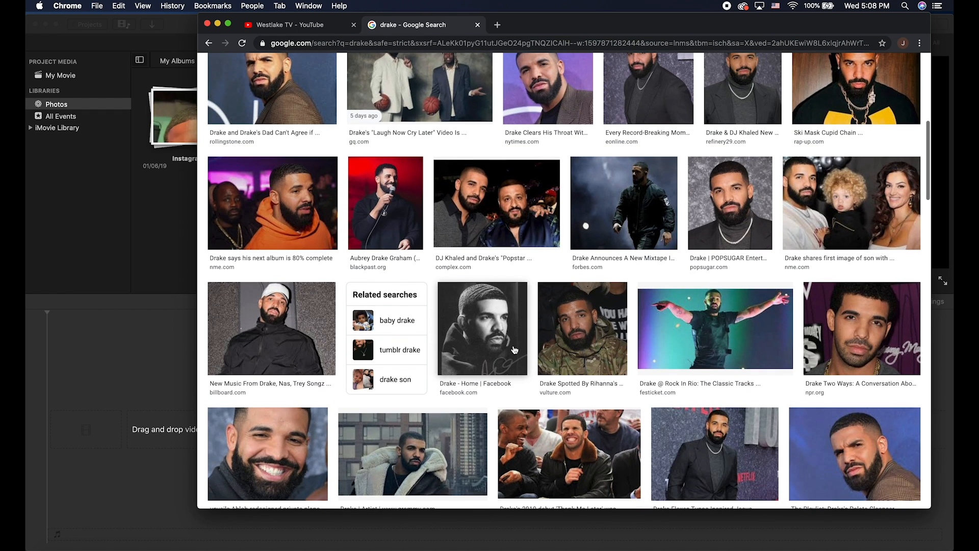
scroll(514, 349, "up", 3)
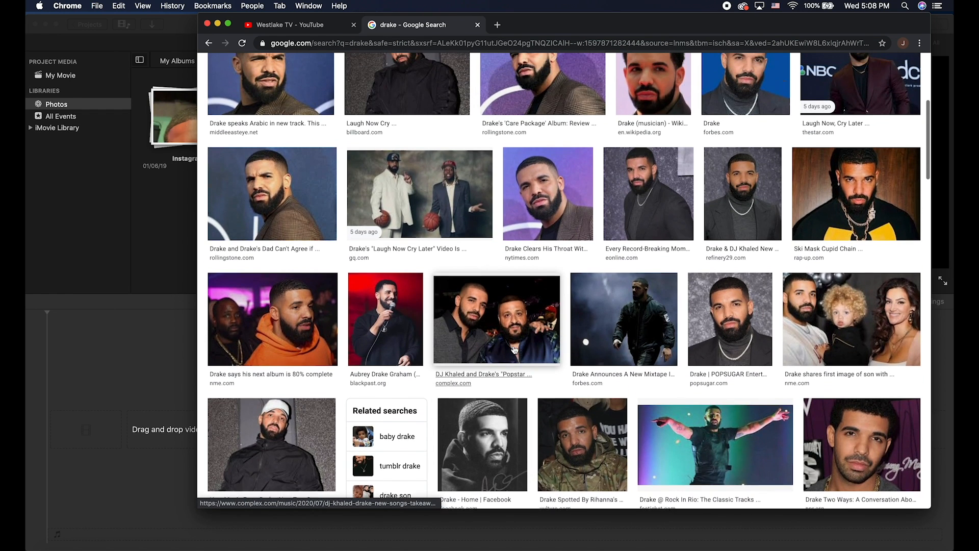
left_click(879, 226)
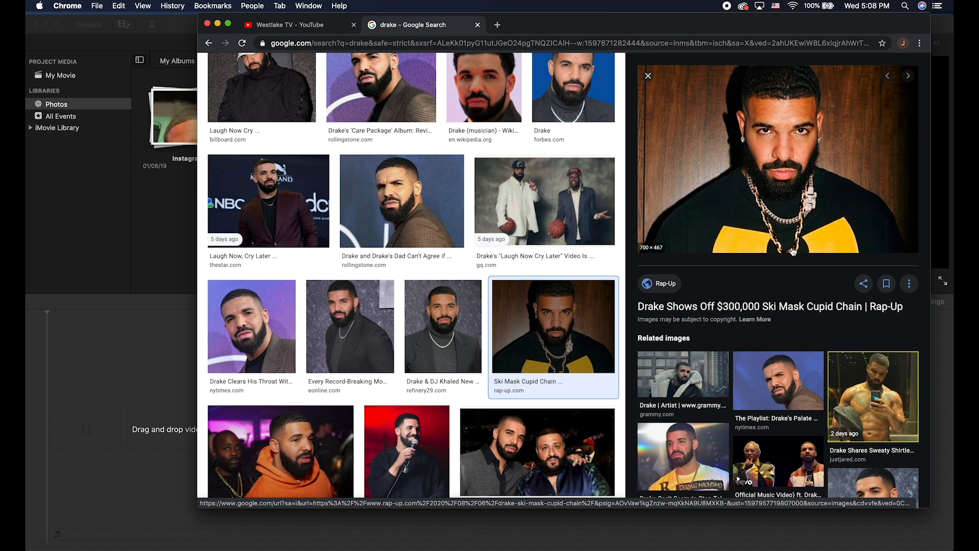
right_click(711, 199)
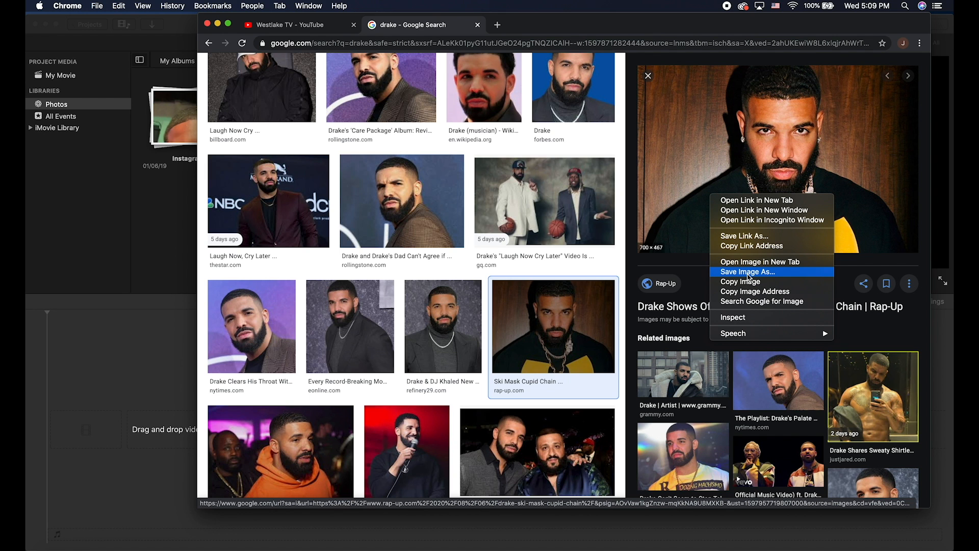
left_click(748, 272)
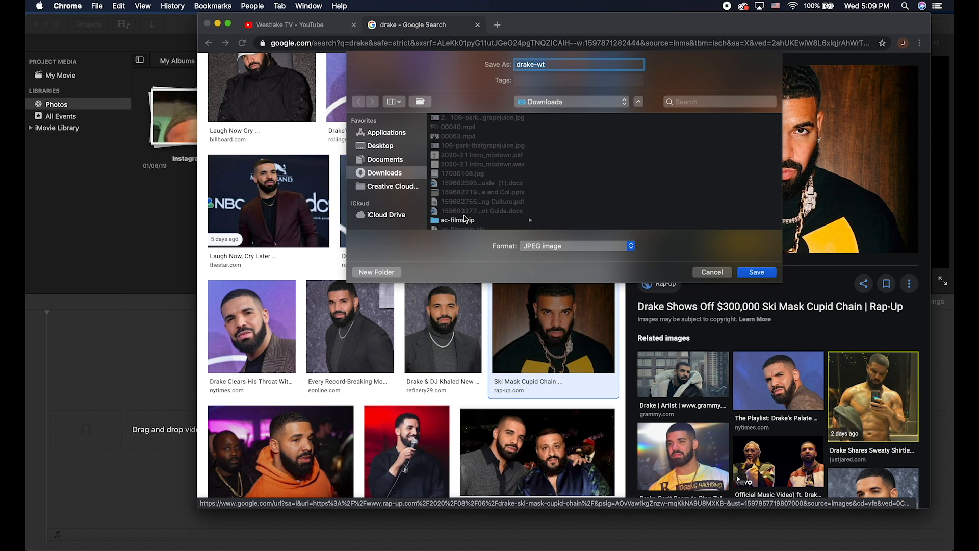
Step: Create a folder named "Drake Content" inside Downloads and save the photo there as drake-wt in JPEG format
left_click(380, 273)
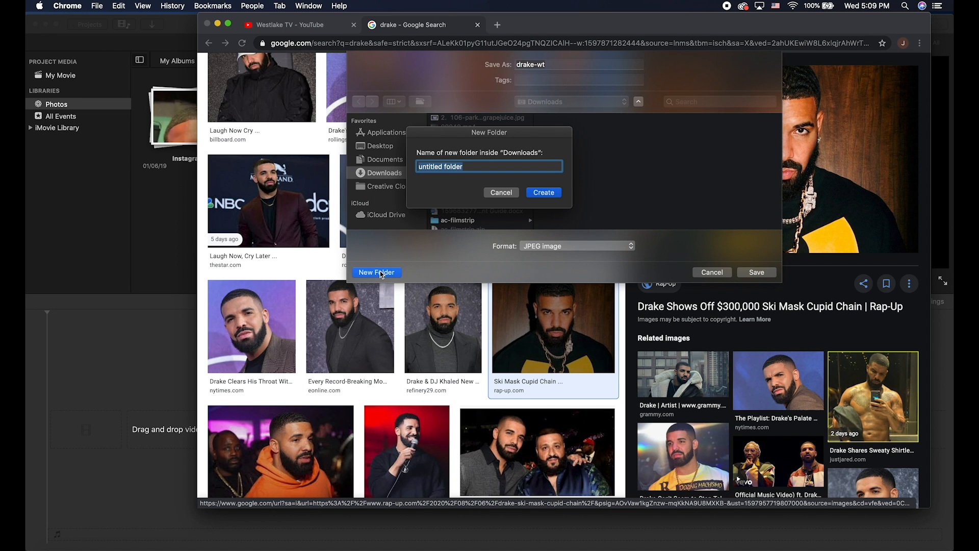
type("Drake Content")
left_click(544, 192)
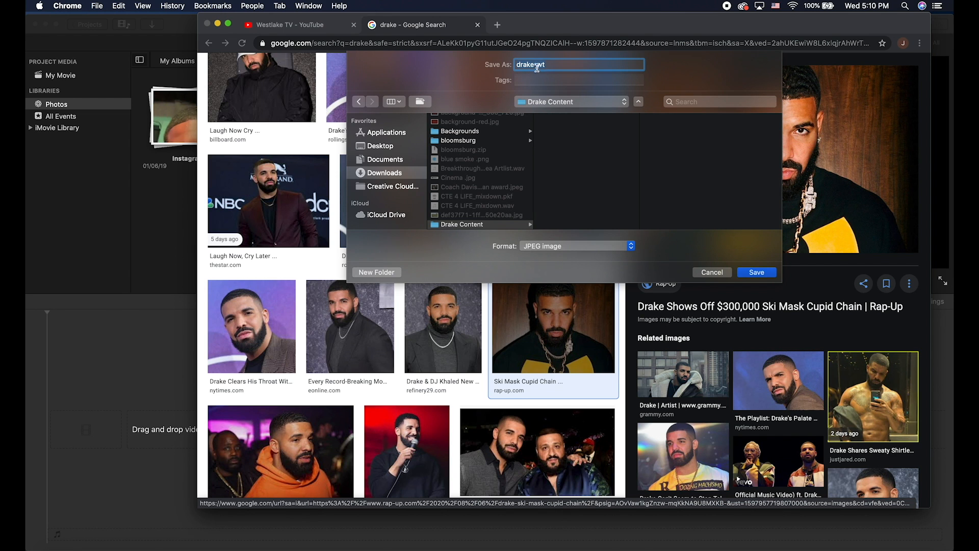
left_click(757, 275)
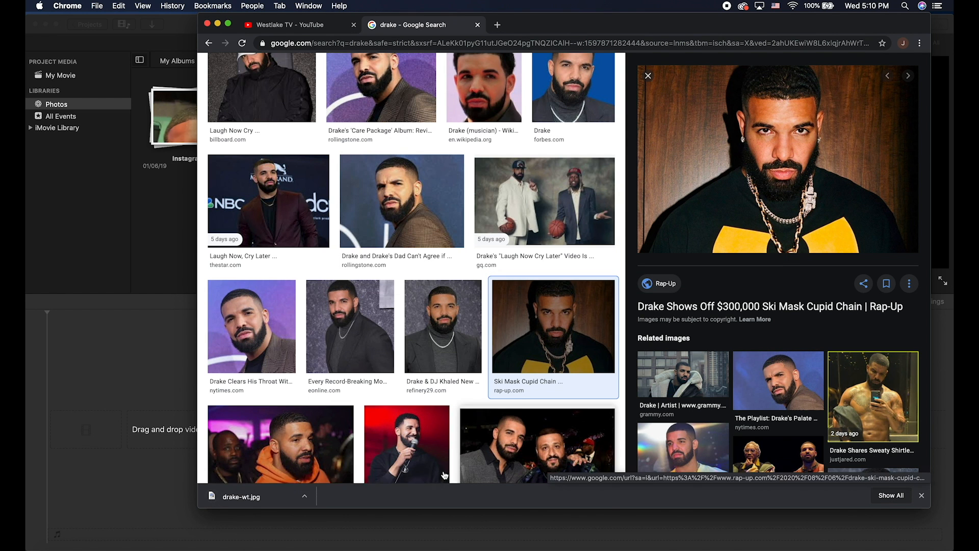
Step: Save the complex.com photo of Drake with DJ Khaled in the Drake Content folder, named "Drake and Khaled"
scroll(408, 298, "down", 5)
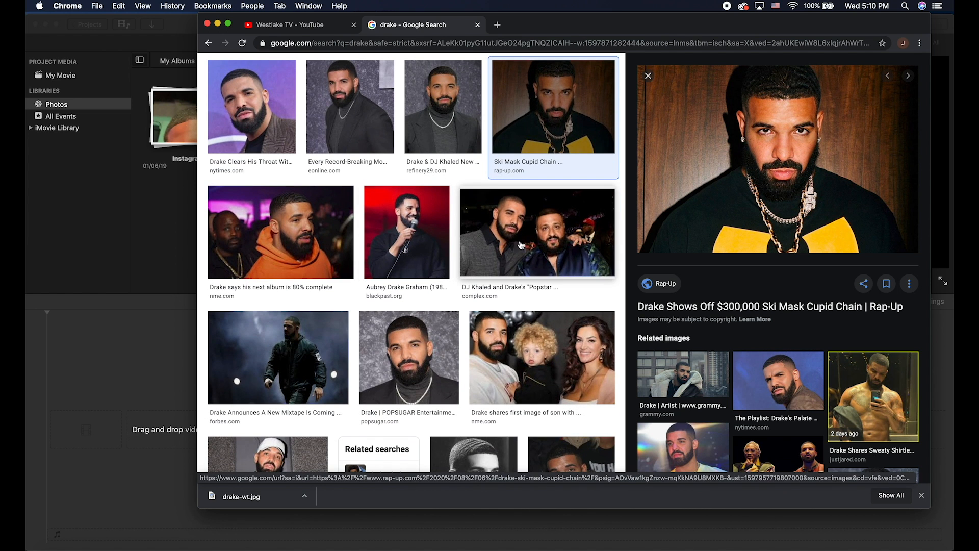
left_click(563, 244)
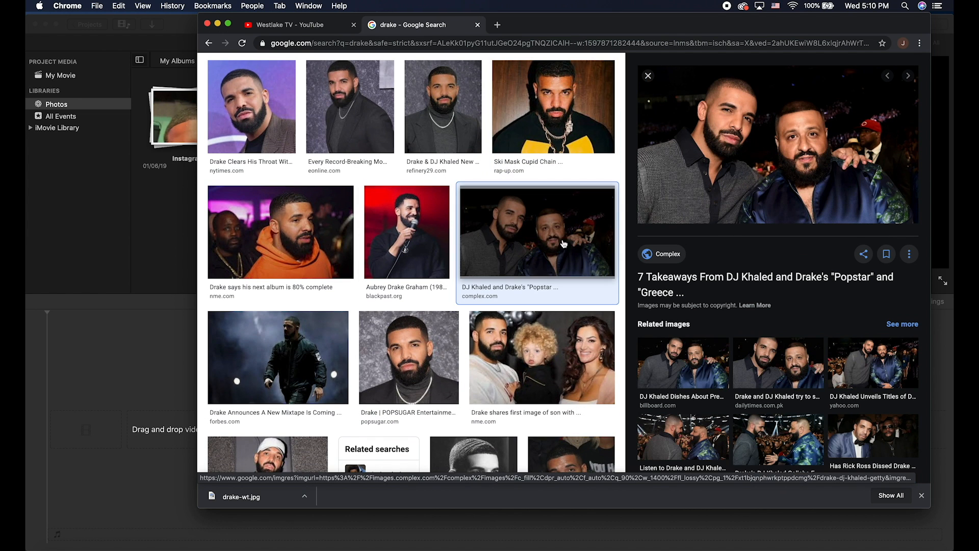
right_click(746, 157)
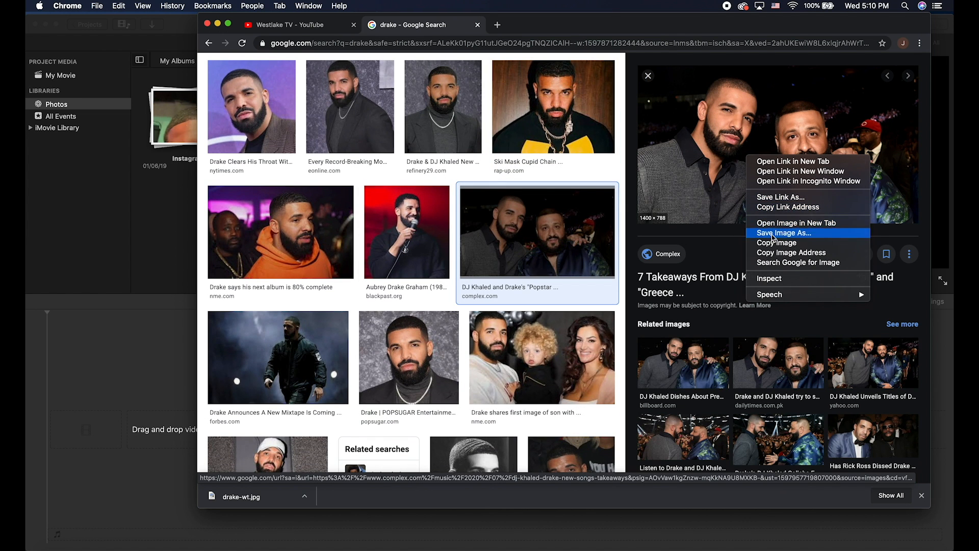
left_click(771, 232)
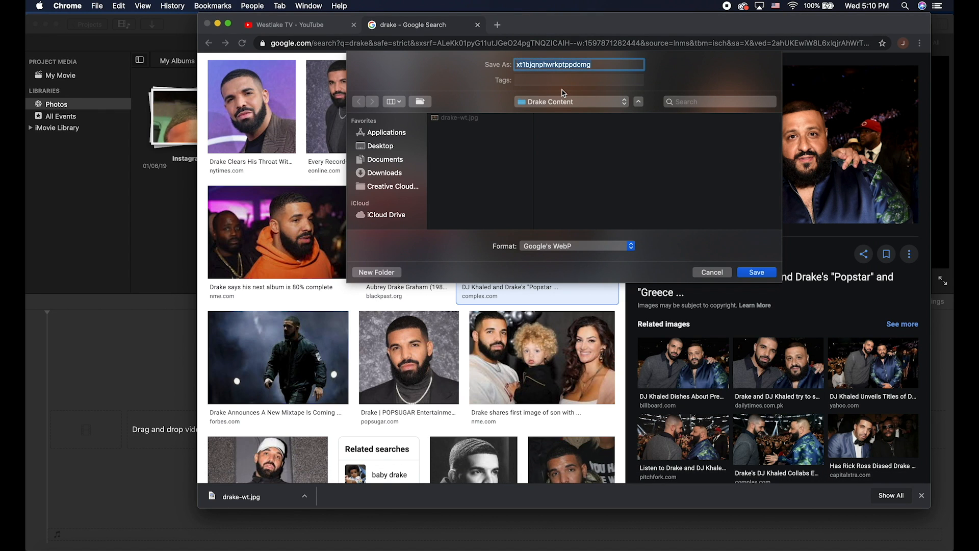
type("Drake and Khaled")
key("Return")
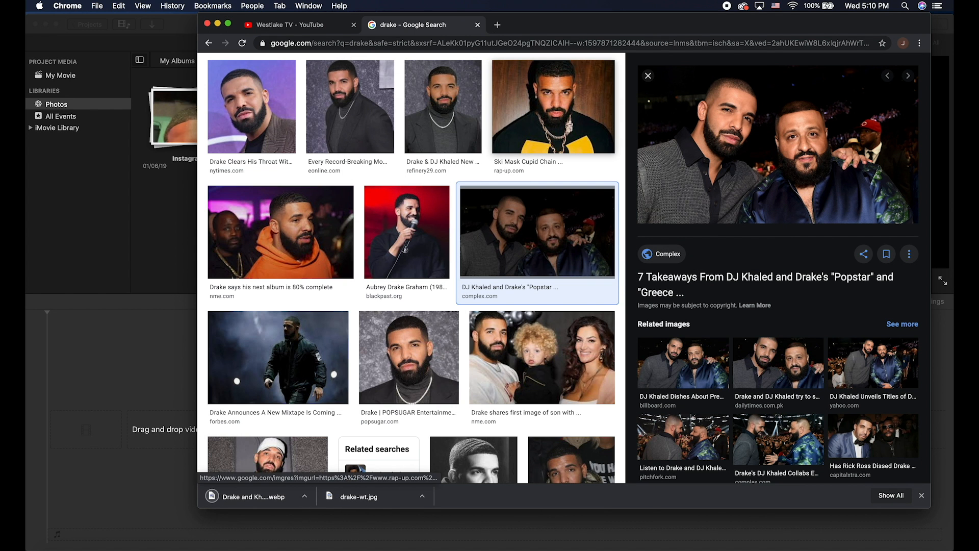
Step: Run a new image search for "large luxury house" and browse the house photos
scroll(391, 387, "down", 6)
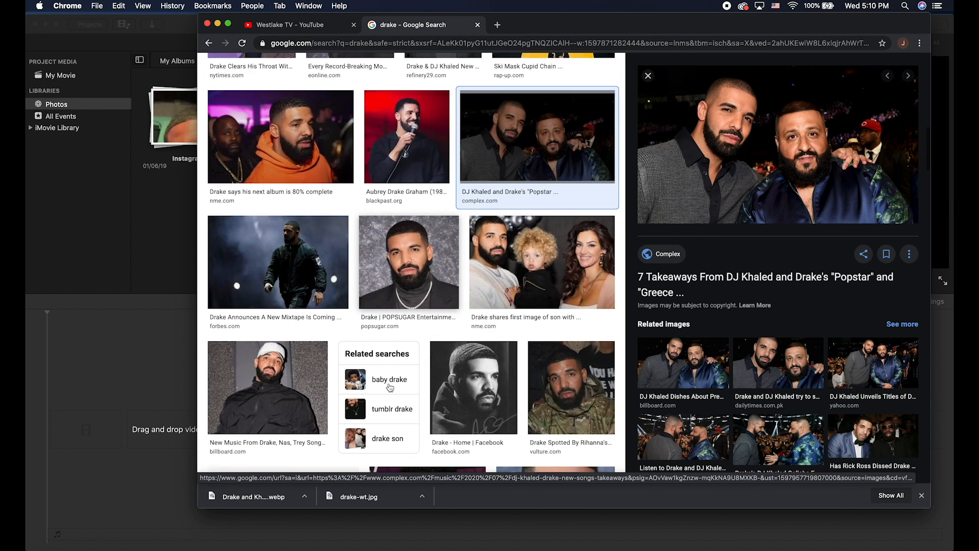
scroll(390, 387, "down", 1)
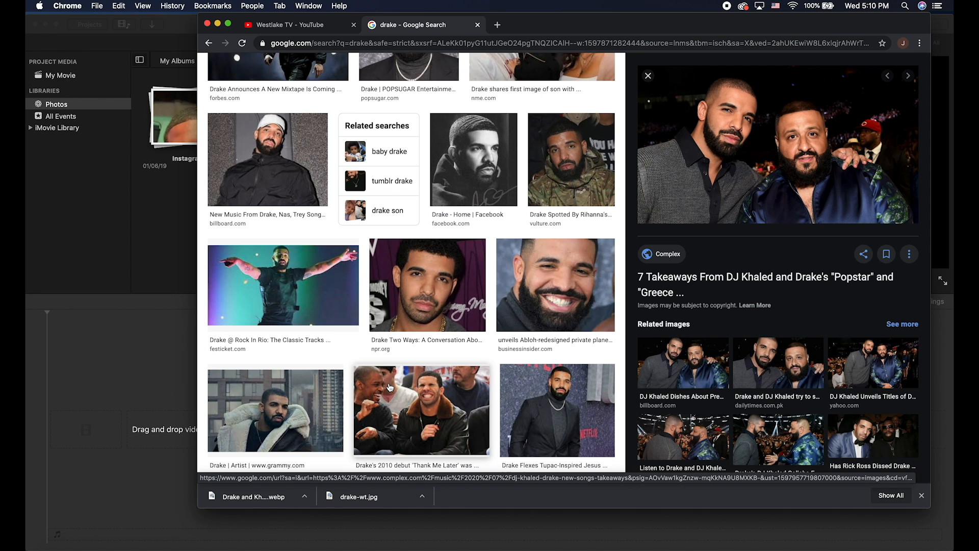
scroll(357, 255, "up", 15)
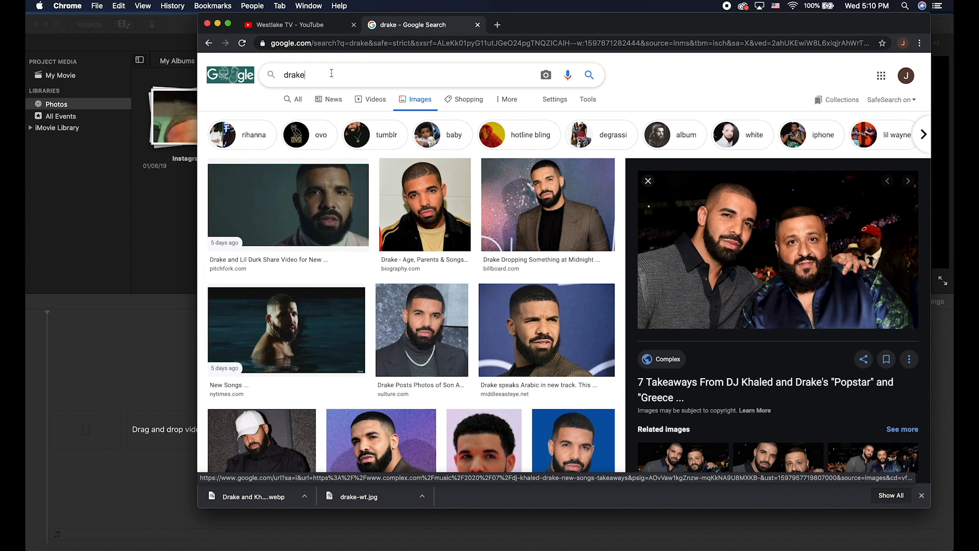
double_click(331, 73)
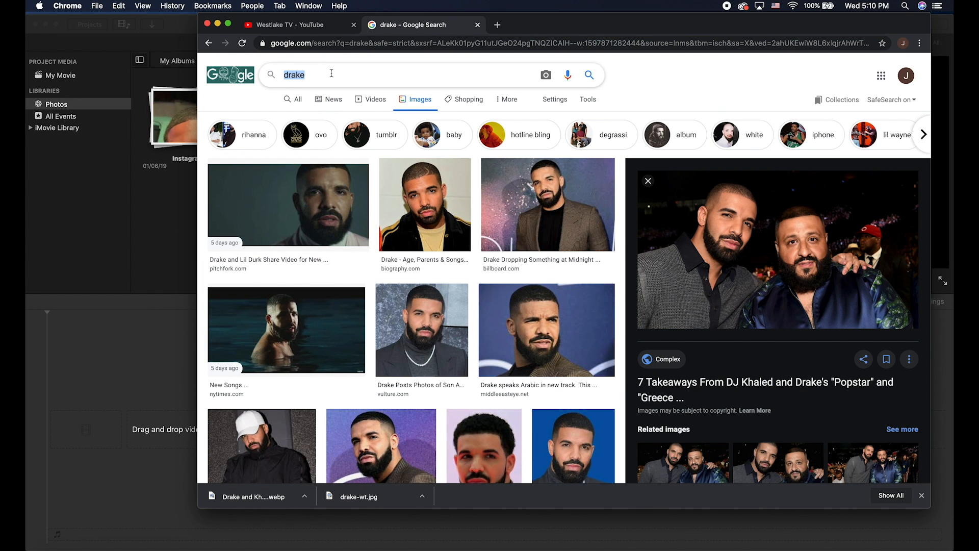
type("large")
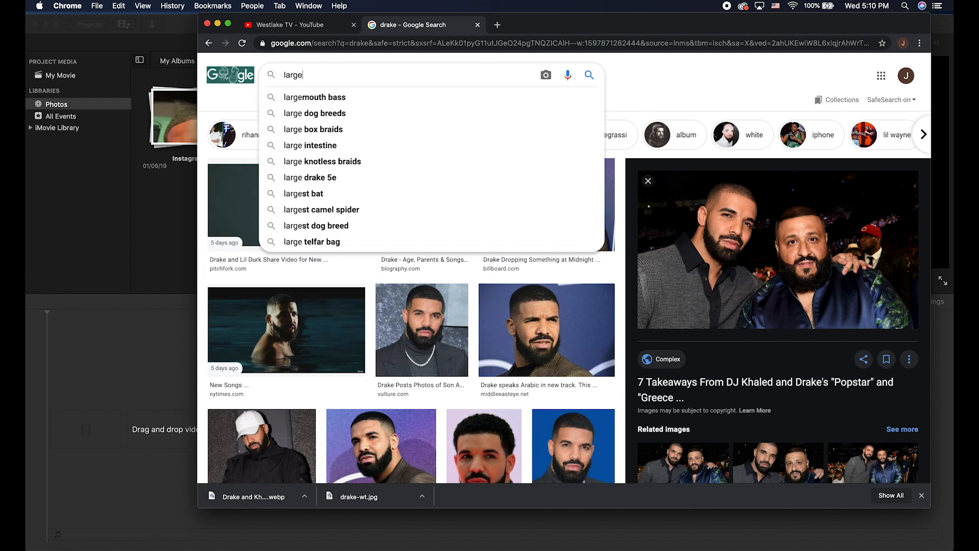
type(" luxur")
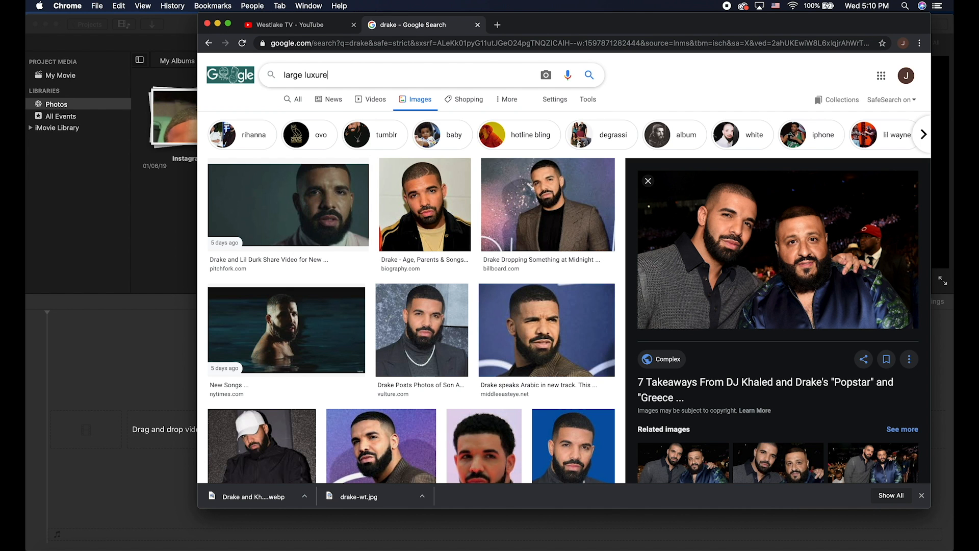
type("y house")
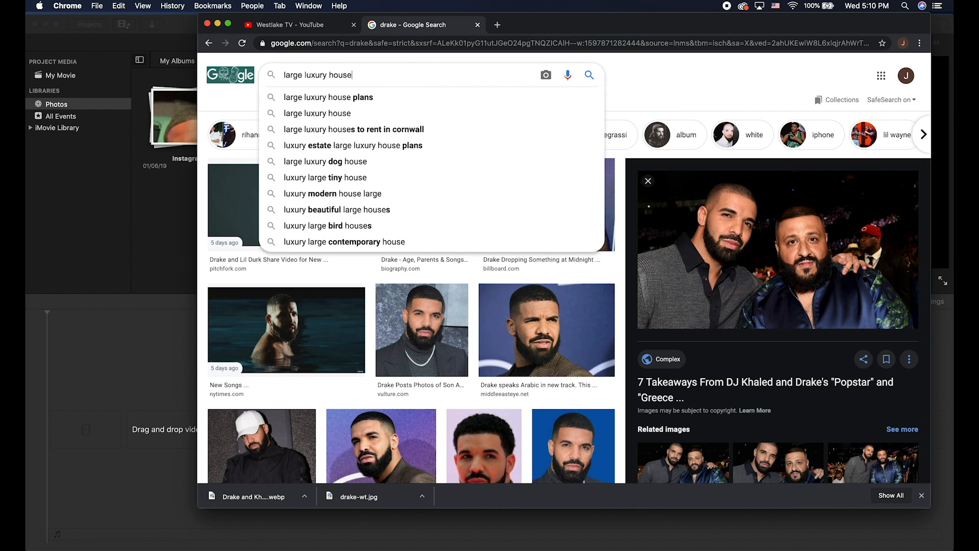
key("Return")
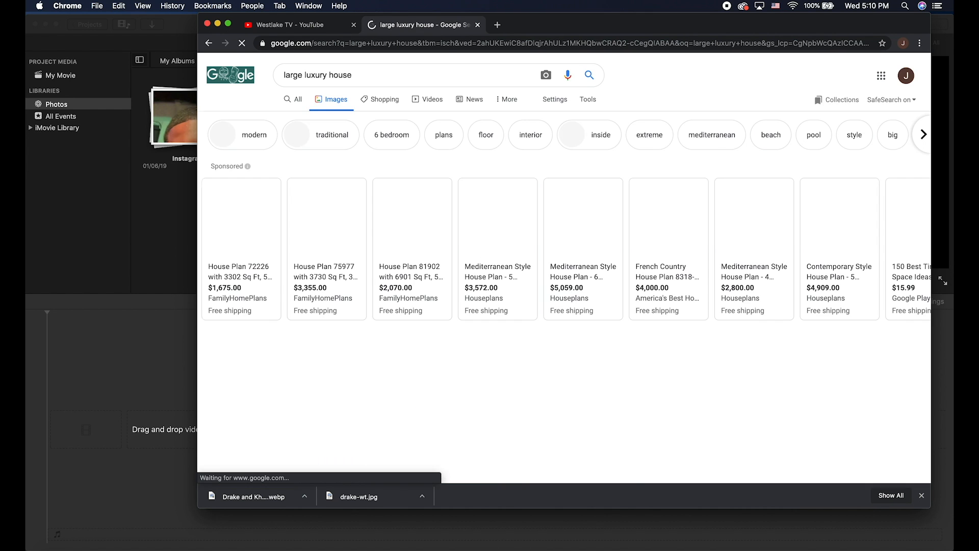
scroll(322, 241, "down", 3)
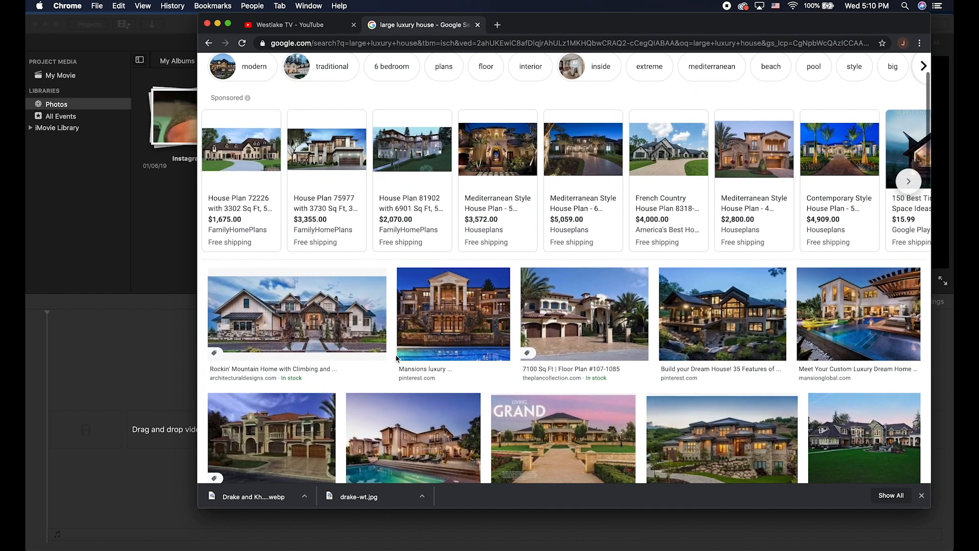
Step: Preview the "House Plan" photo from theplancollection.com and the "Large Luxury House" photo from desktopnexus.com in the image results
scroll(534, 334, "down", 5)
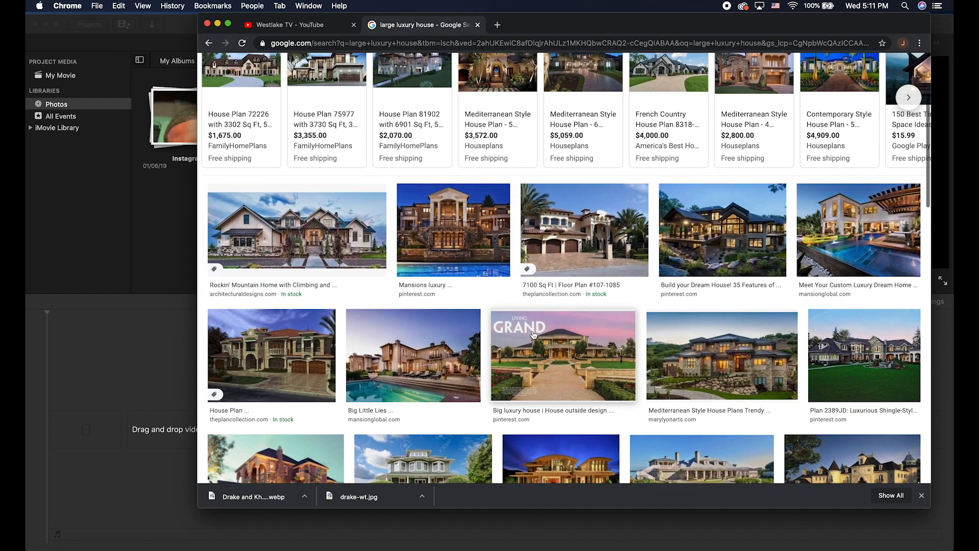
scroll(534, 335, "down", 1)
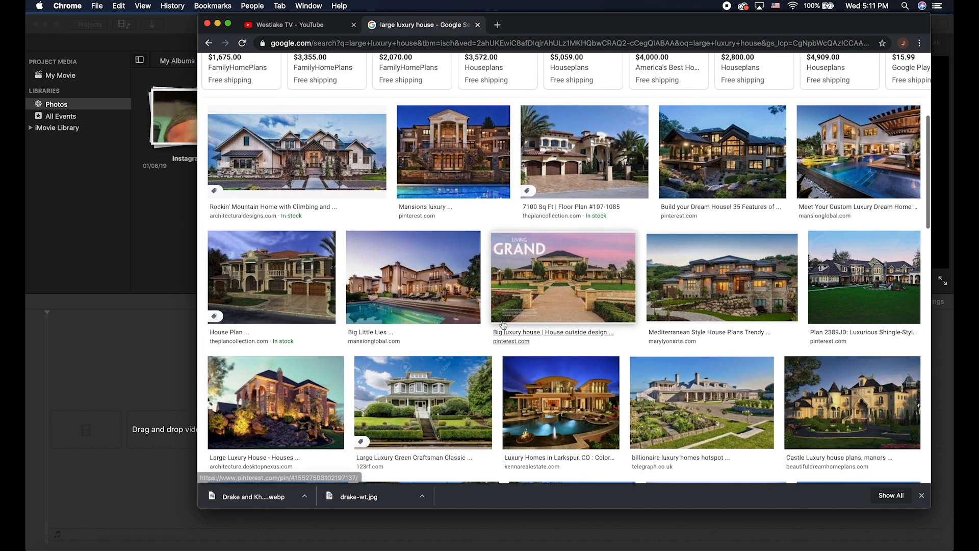
left_click(286, 276)
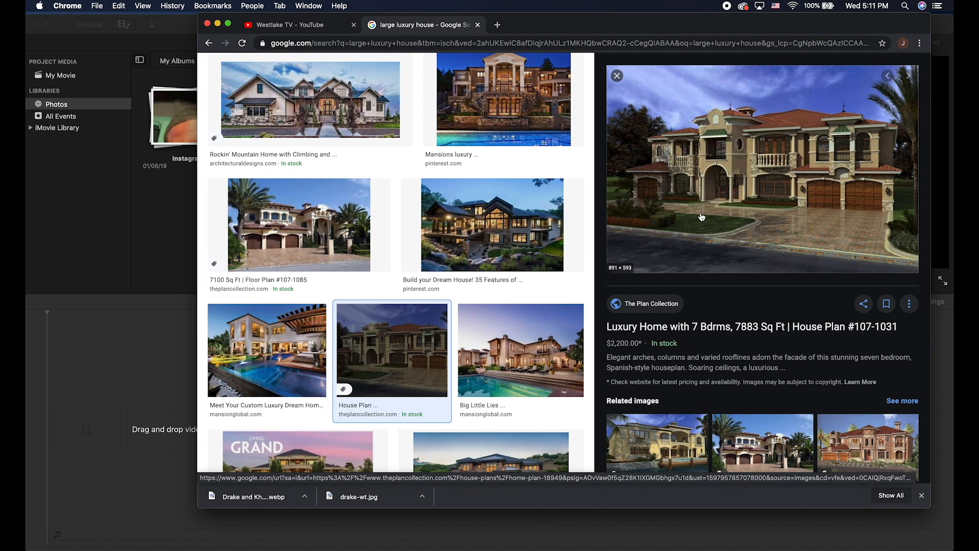
scroll(456, 353, "down", 6)
scroll(455, 353, "down", 1)
left_click(395, 259)
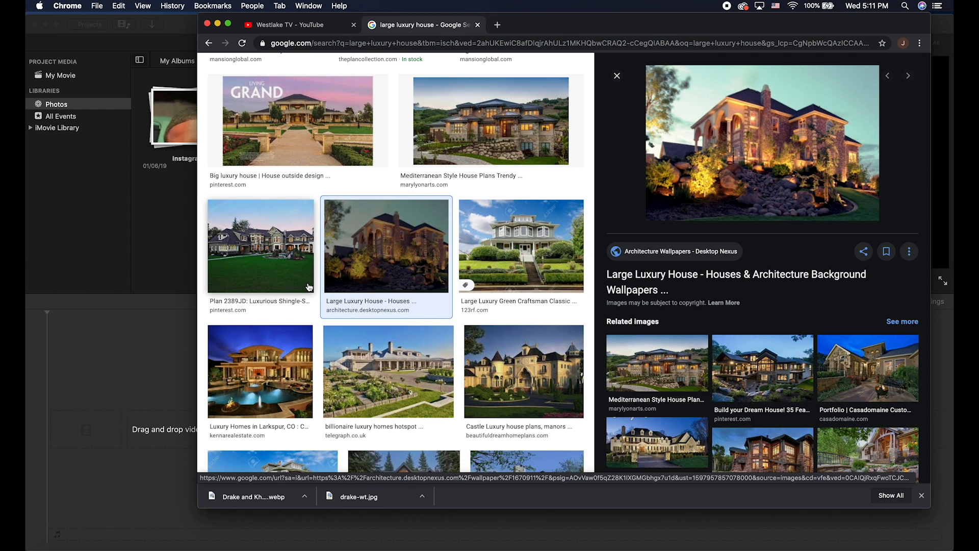
Step: Look further through the luxury house results, previewing the point2homes.com photos of the Escaleras house and the Texas mansion
scroll(309, 287, "down", 2)
scroll(308, 287, "down", 1)
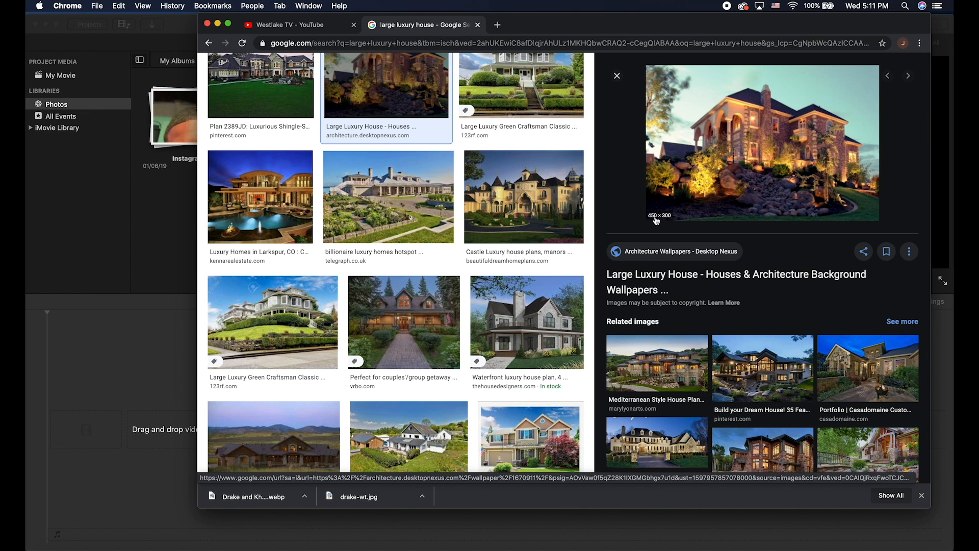
scroll(541, 293, "down", 3)
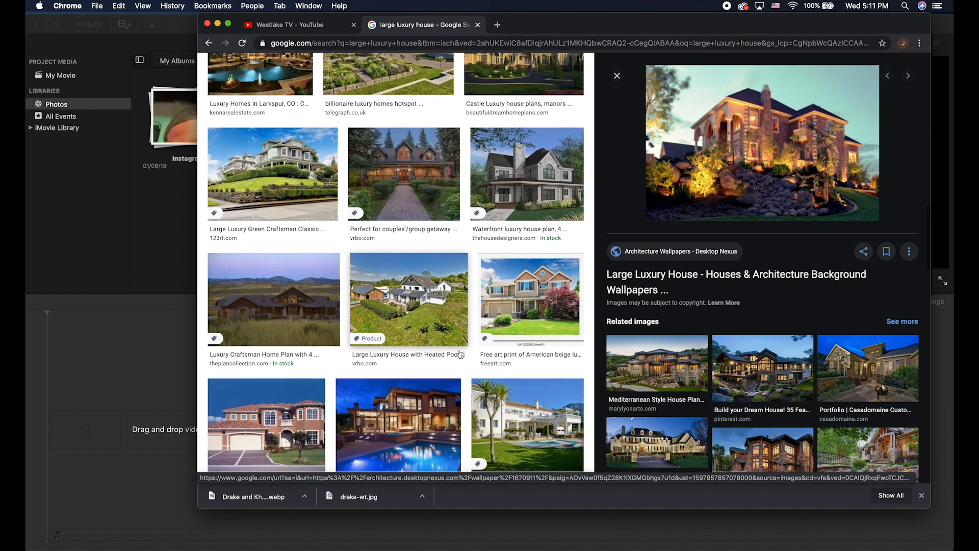
scroll(410, 349, "down", 2)
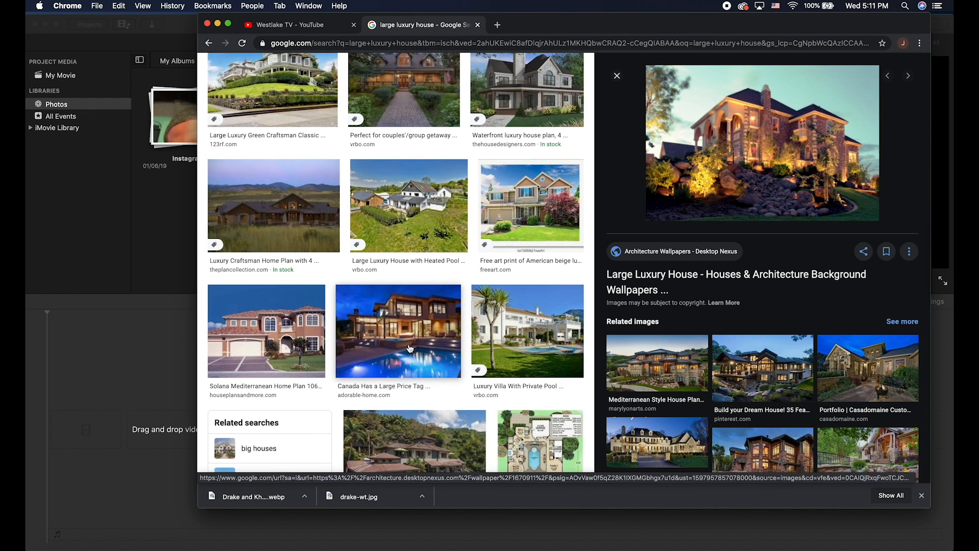
scroll(410, 348, "down", 7)
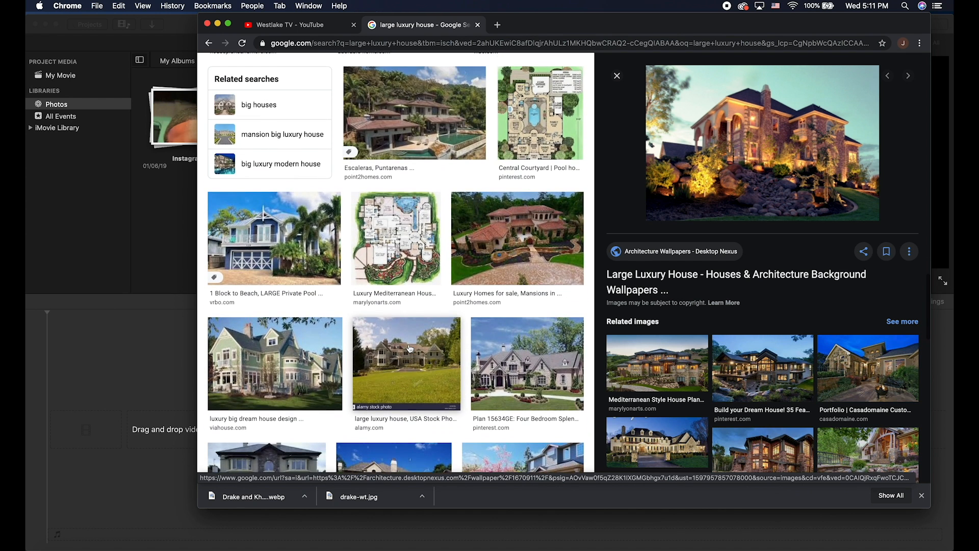
scroll(410, 348, "up", 2)
left_click(440, 209)
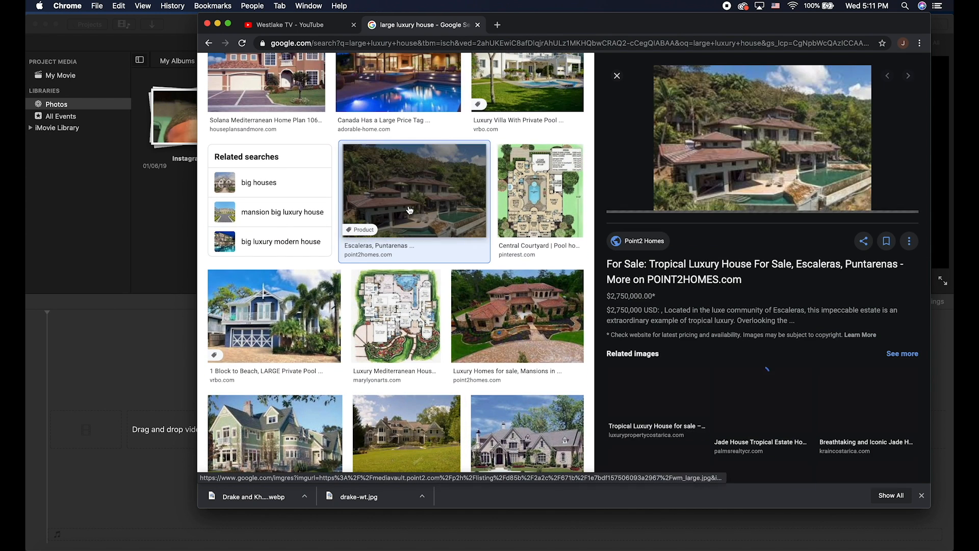
scroll(352, 314, "down", 2)
left_click(514, 267)
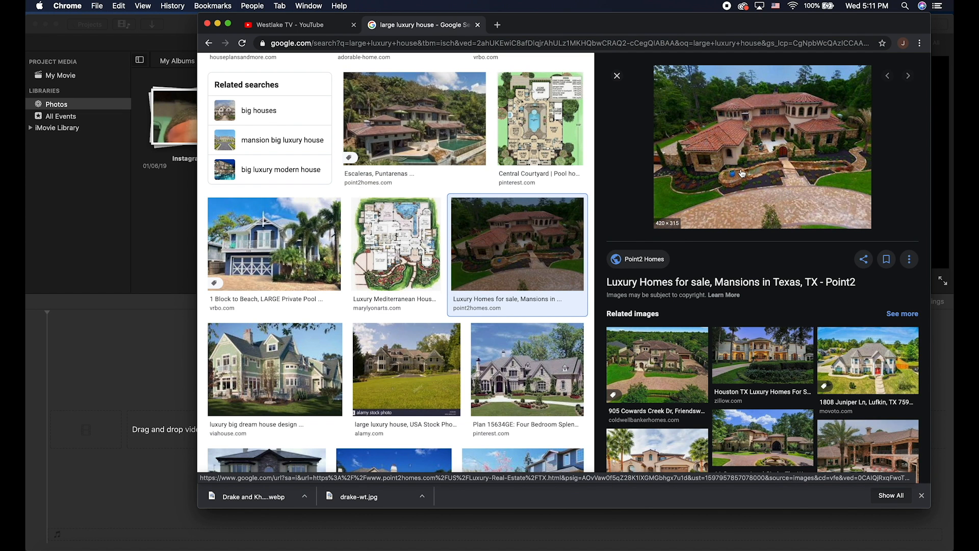
scroll(387, 335, "down", 6)
scroll(388, 335, "down", 7)
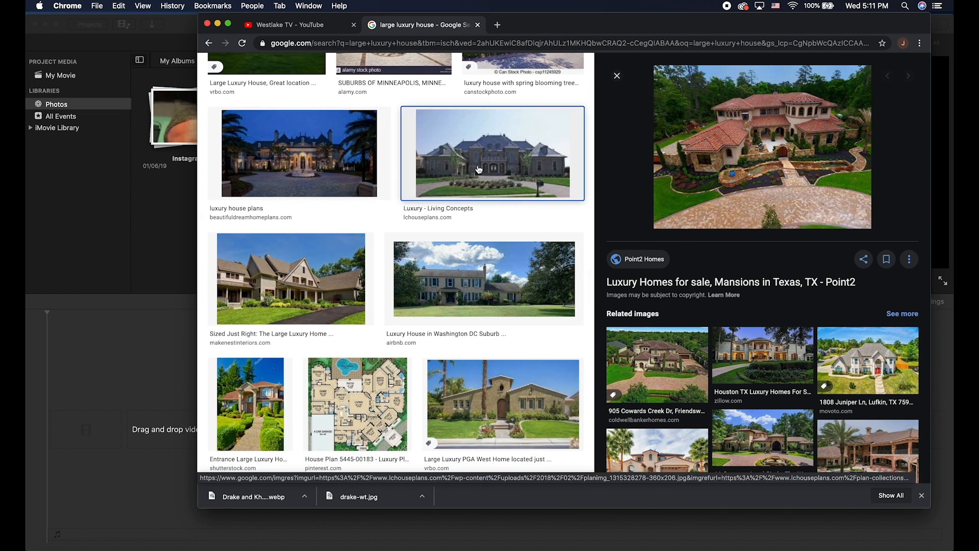
Step: Open the Living Concepts luxury house photo and follow its related images to the French Country house photo from Amaza Design
left_click(471, 172)
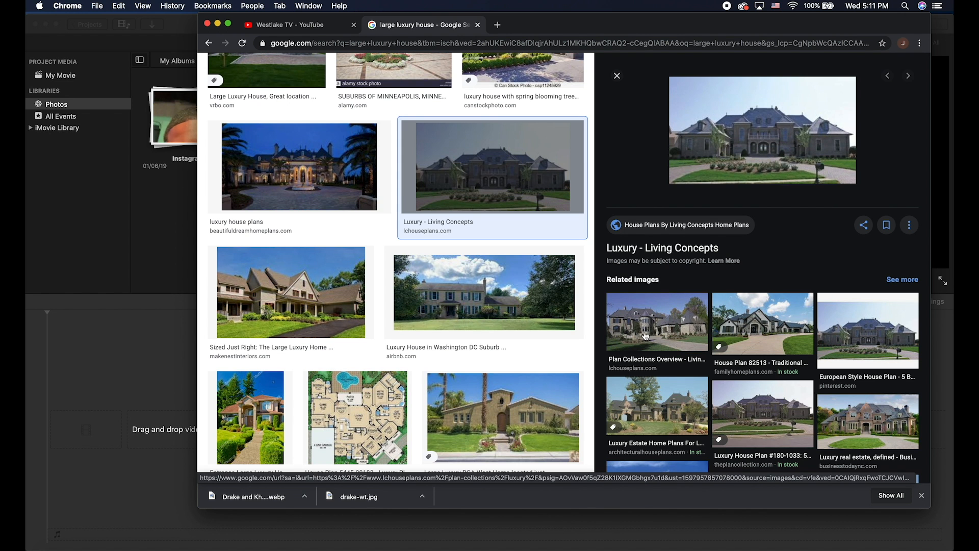
left_click(657, 328)
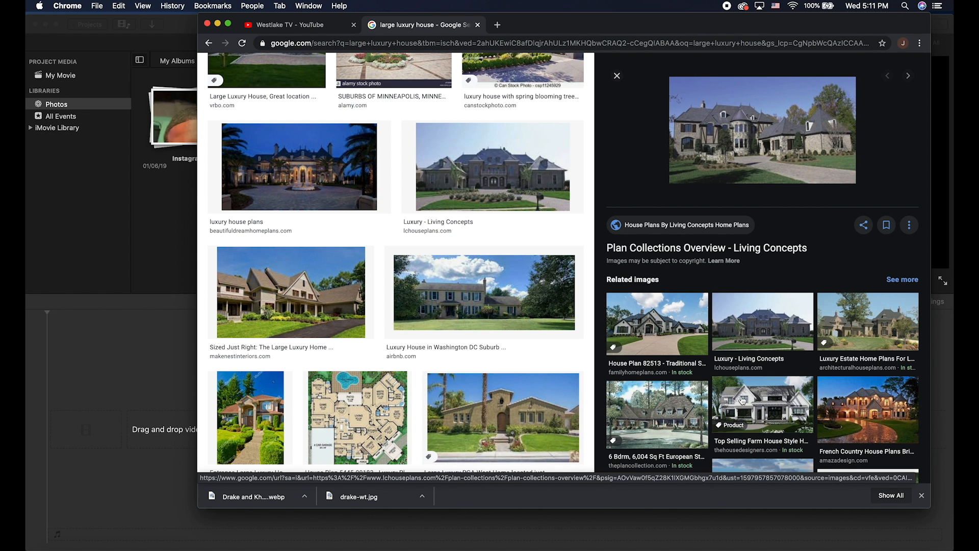
scroll(862, 365, "down", 2)
left_click(864, 363)
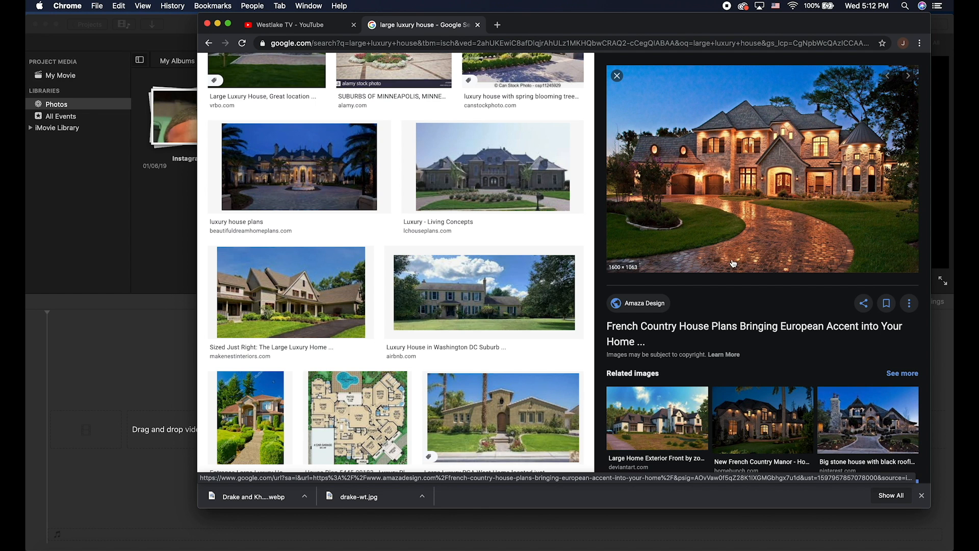
Step: Save the French Country house photo in the Drake Content folder as a JPEG named "Baller House"
right_click(709, 240)
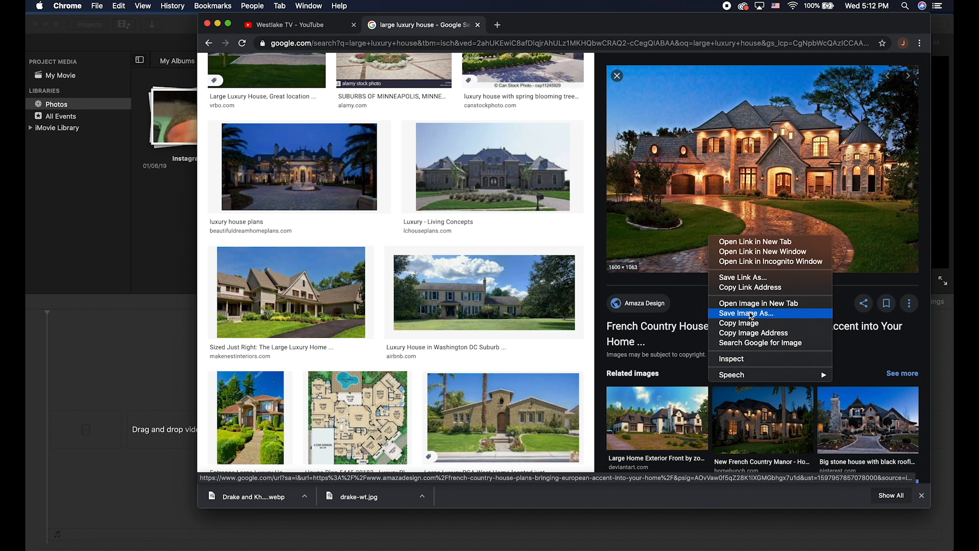
left_click(751, 313)
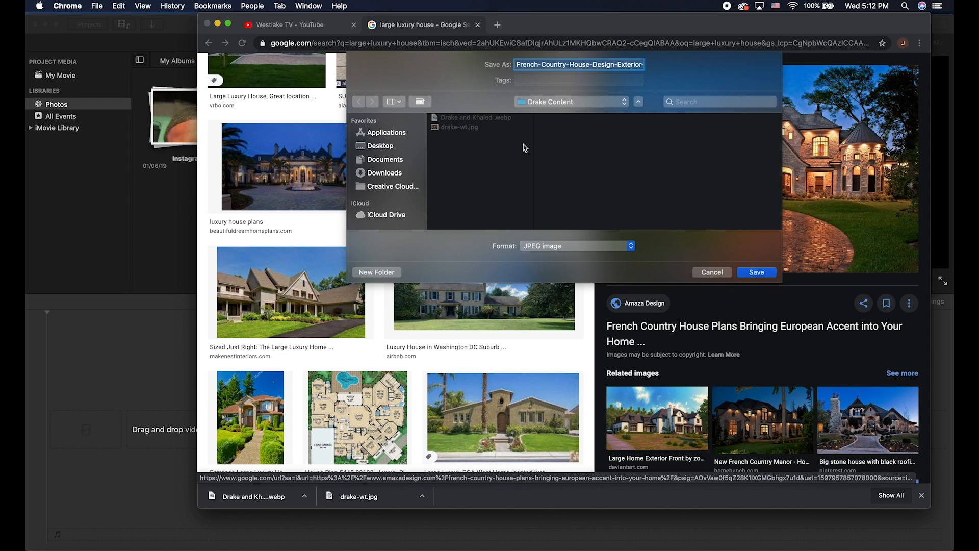
type("Ball")
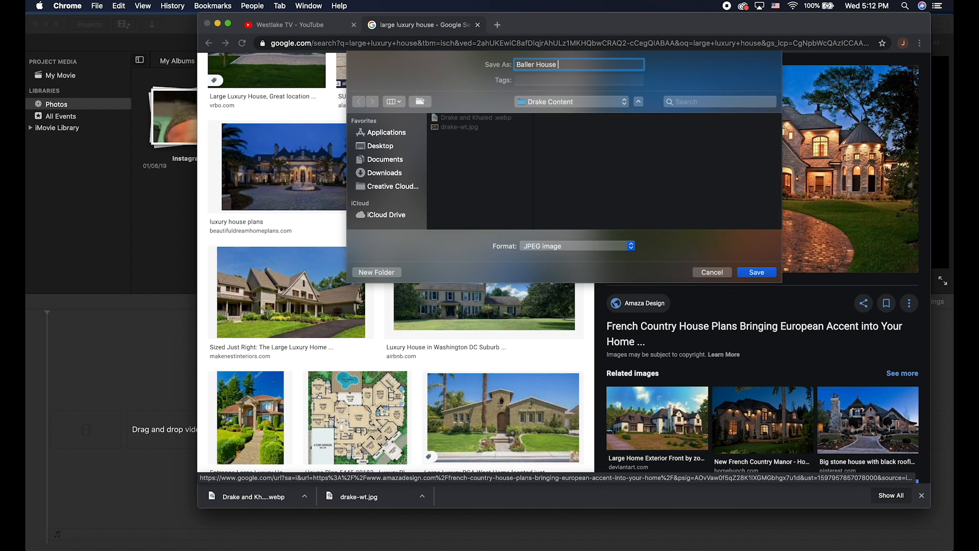
type("er House")
key("Return")
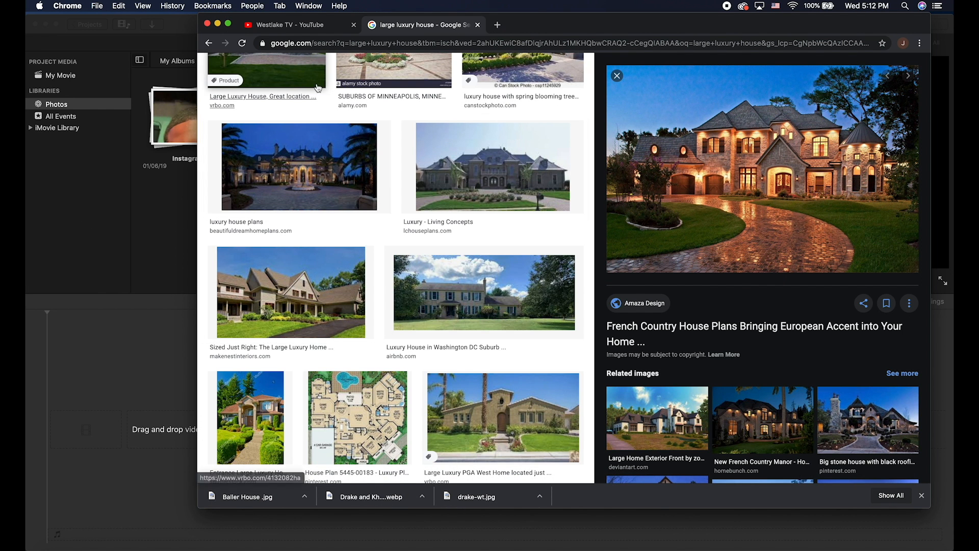
Step: Run a new image search for "home basketball court"
scroll(404, 130, "up", 5)
scroll(403, 130, "up", 10)
double_click(370, 74)
triple_click(370, 74)
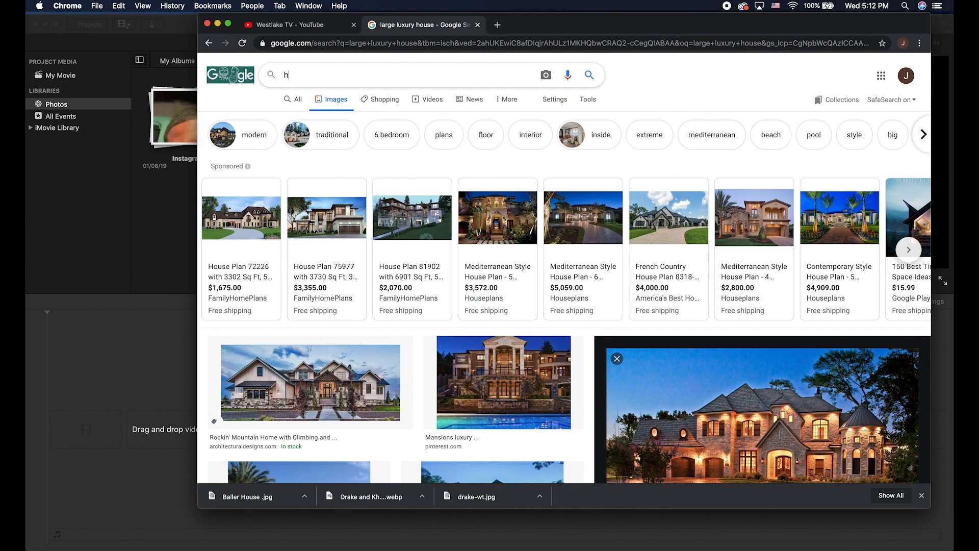
type("home basketball")
key("Down")
key("Return")
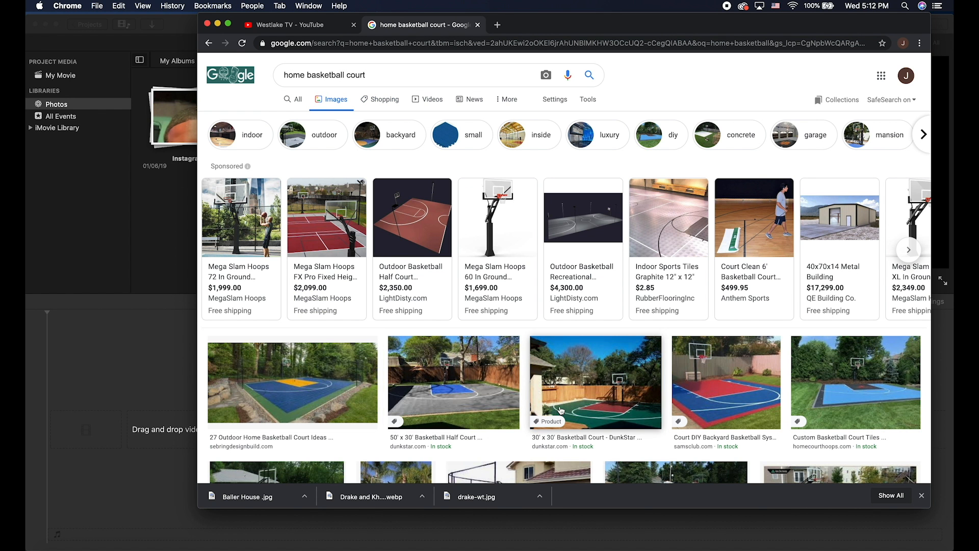
Step: Save the dunkstar.com "50' x 30' Basketball Half Court" photo in the Drake Content folder as a JPEG named "Basketball"
scroll(631, 415, "down", 2)
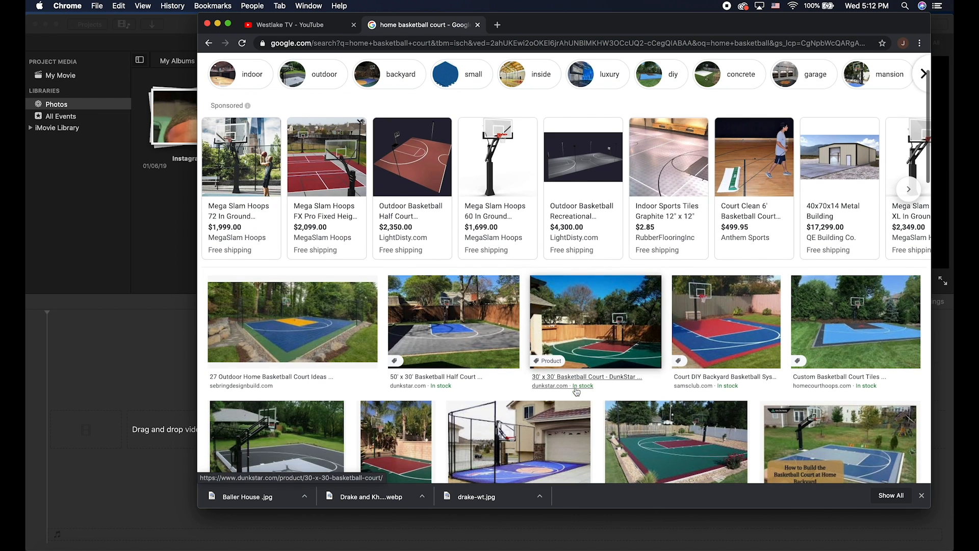
scroll(467, 325, "down", 1)
left_click(467, 319)
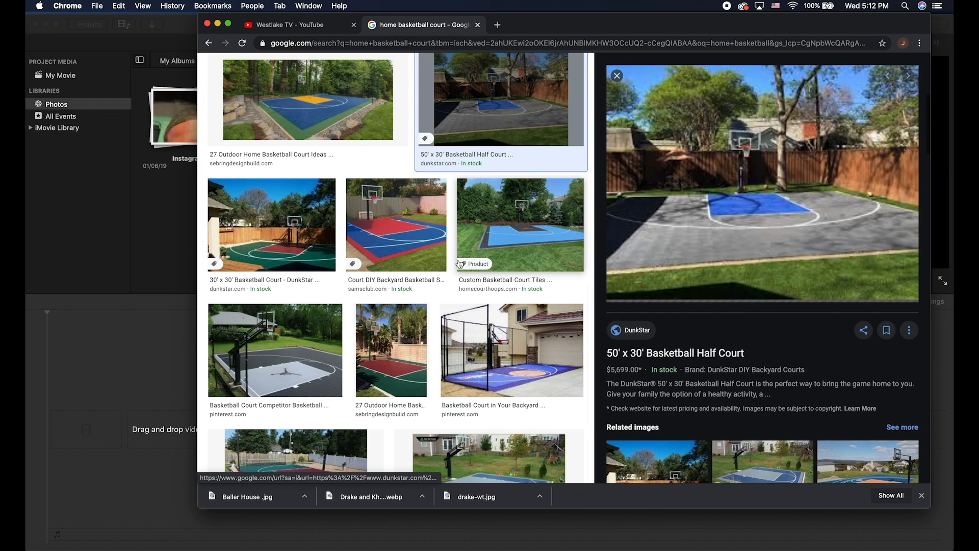
right_click(703, 263)
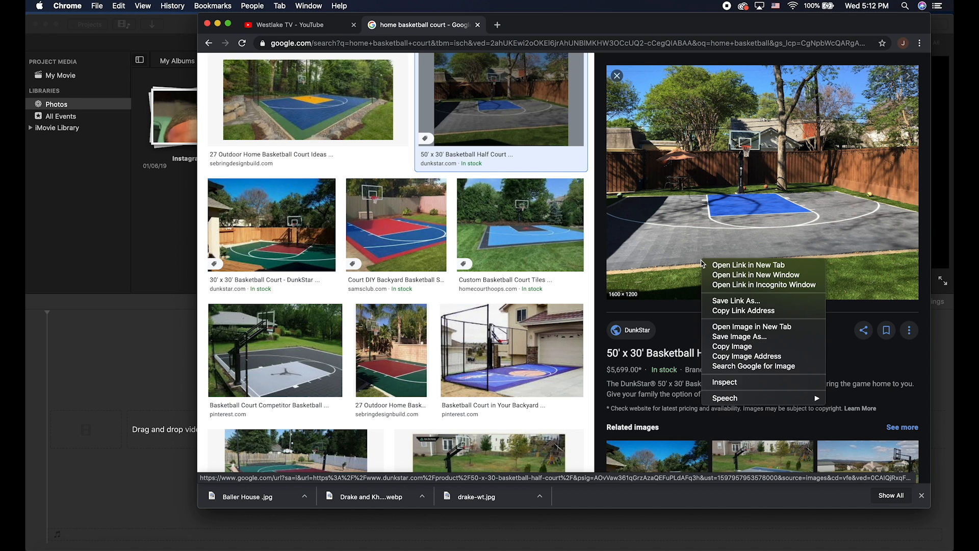
left_click(734, 337)
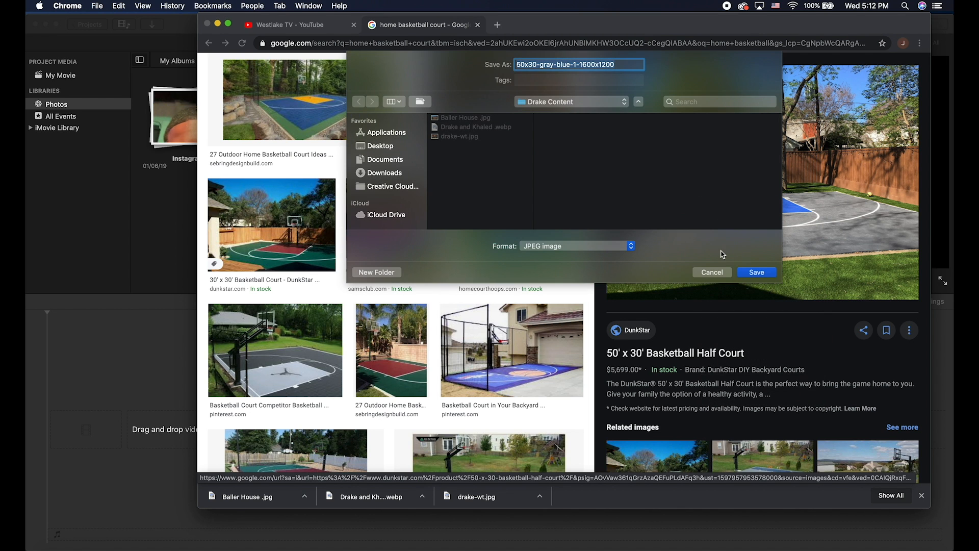
type("Bas")
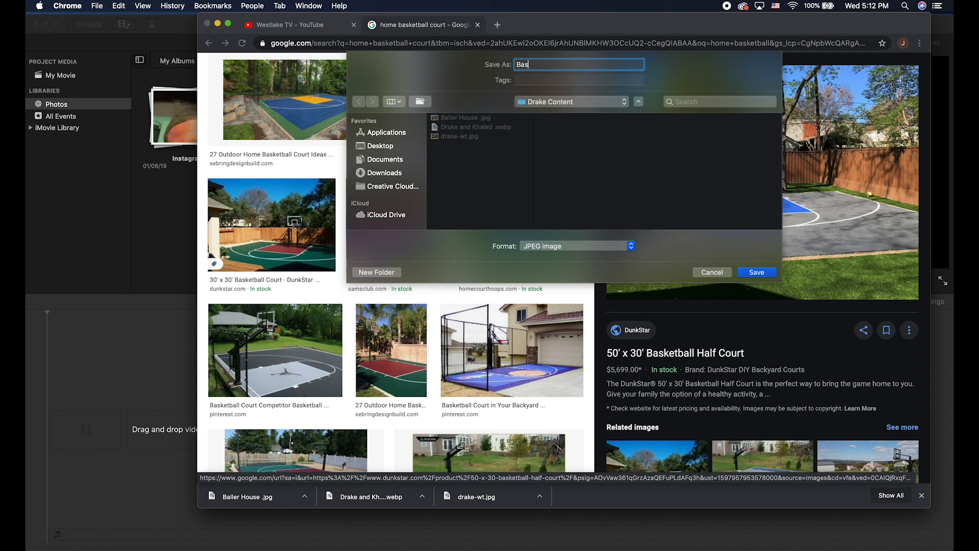
type("ketball")
key("Return")
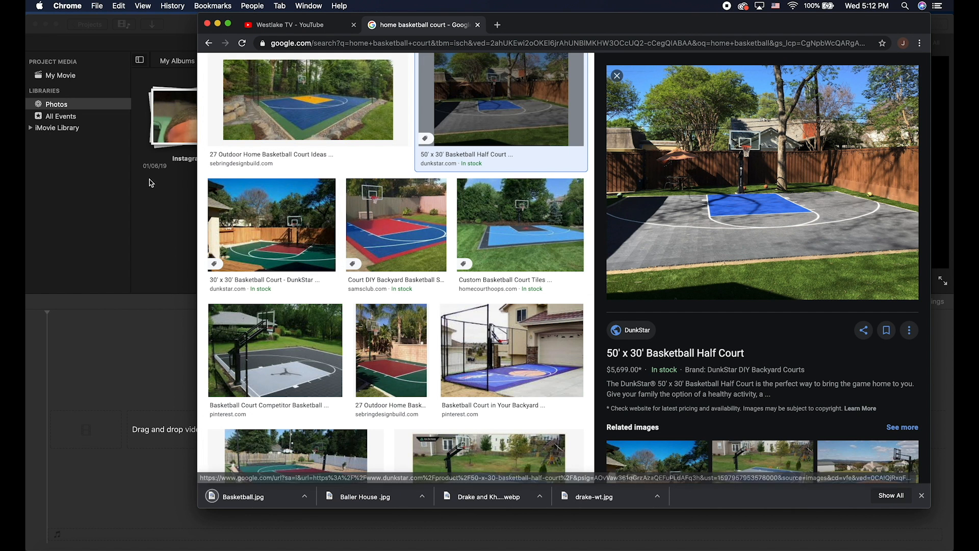
Step: Run a new image search for "home studio" and browse the studio photos
scroll(308, 165, "up", 5)
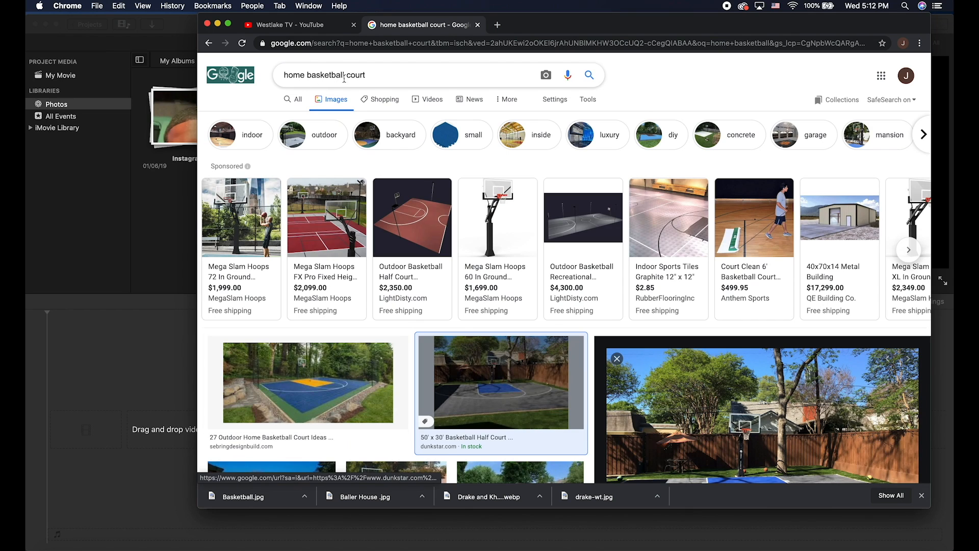
triple_click(381, 76)
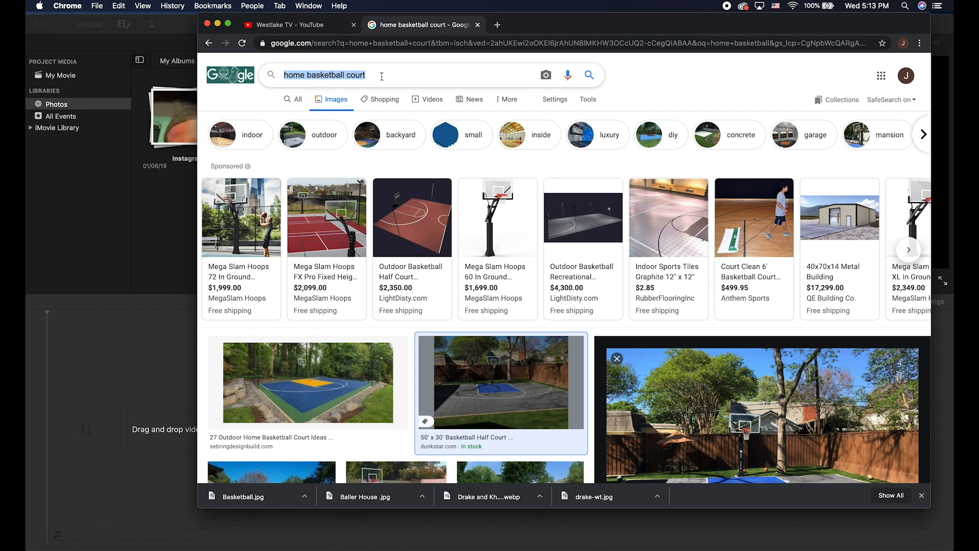
type("home stud")
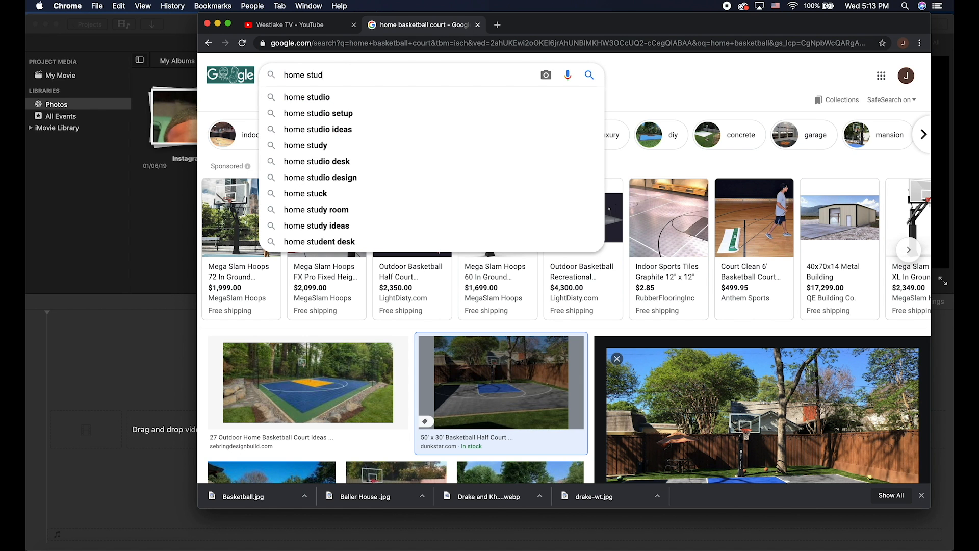
type("io '")
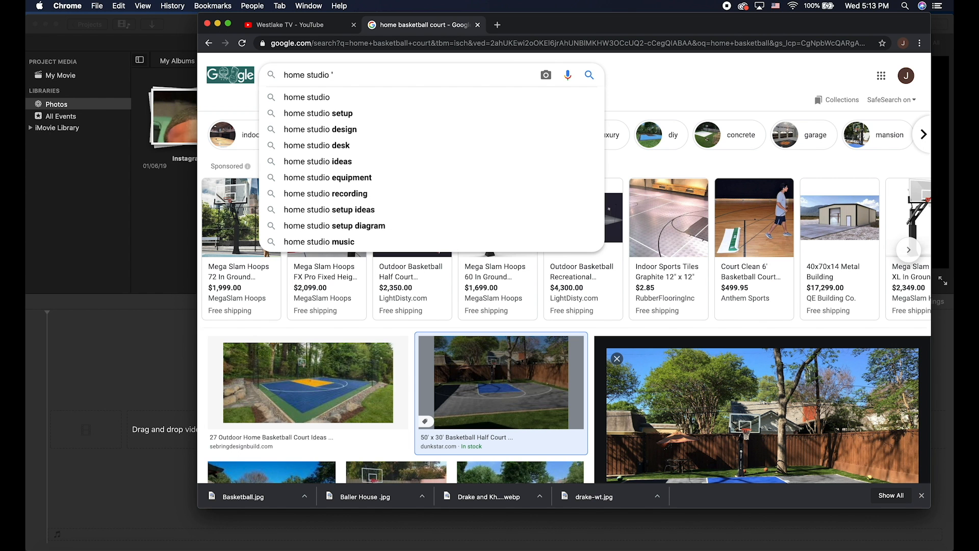
key("Return")
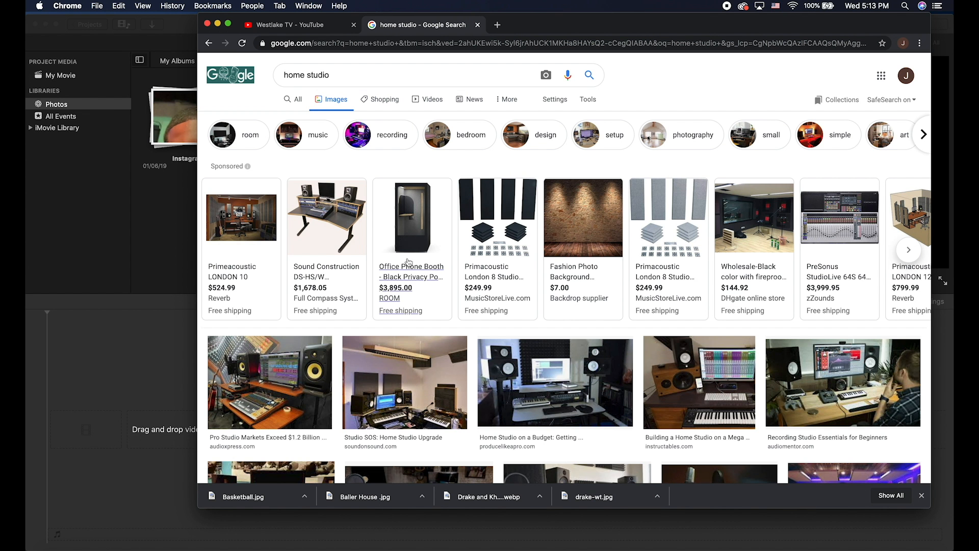
scroll(435, 403, "down", 5)
scroll(435, 402, "down", 2)
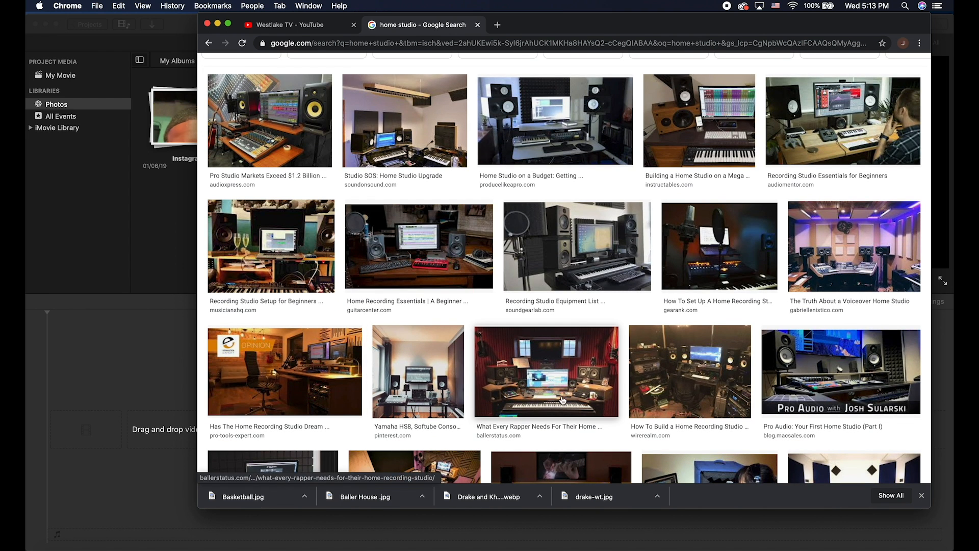
scroll(562, 400, "down", 4)
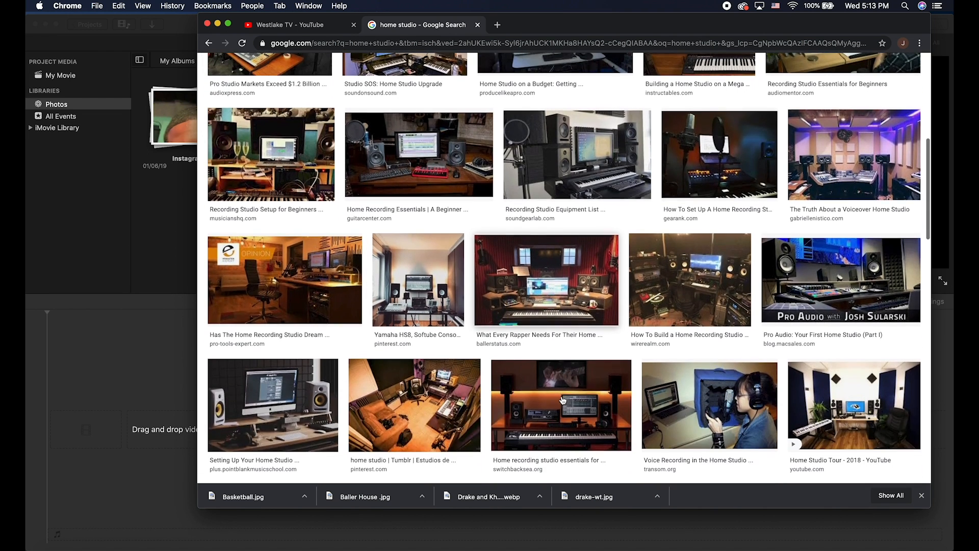
scroll(563, 401, "down", 3)
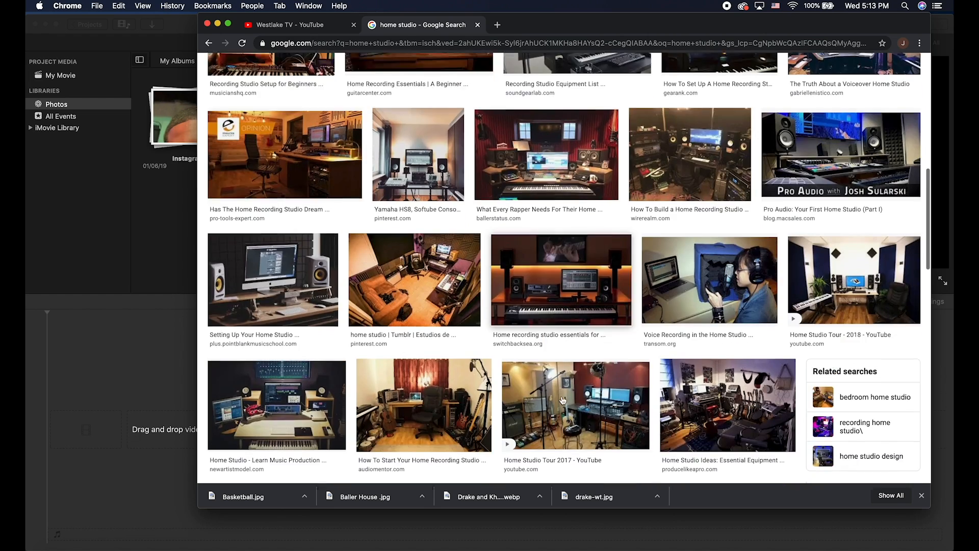
scroll(563, 400, "up", 8)
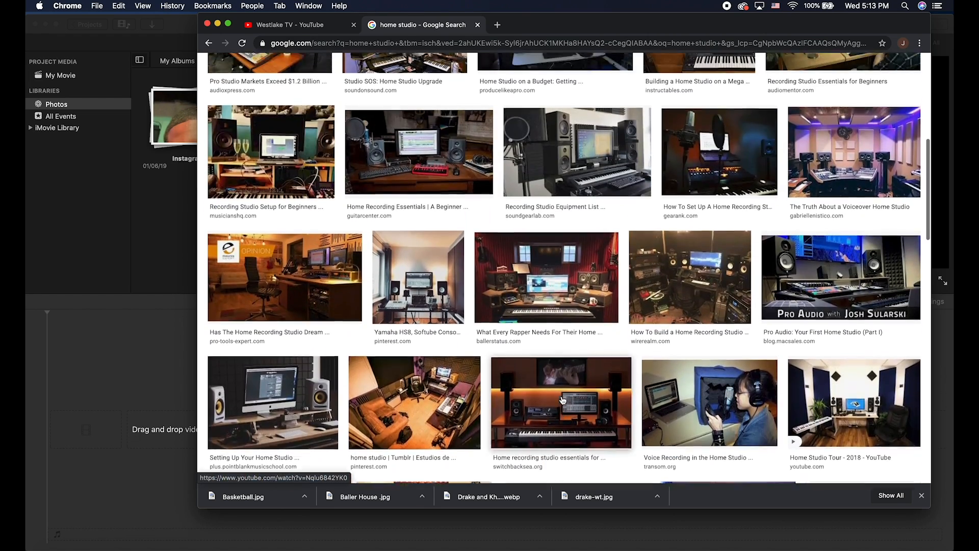
Step: Save the photo "The Truth About a Voiceover Home Studio" in the Drake Content folder as a JPEG named "Baller Studio"
left_click(839, 236)
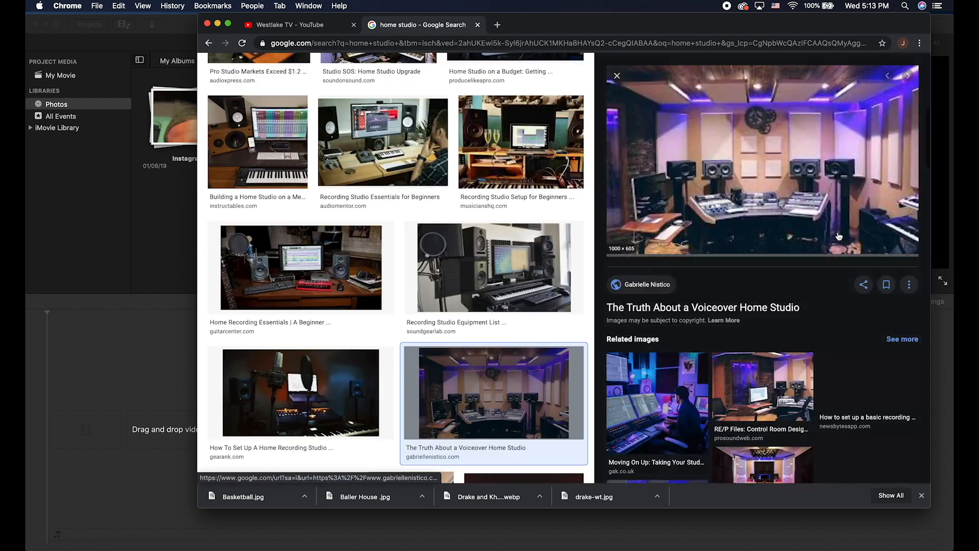
right_click(669, 206)
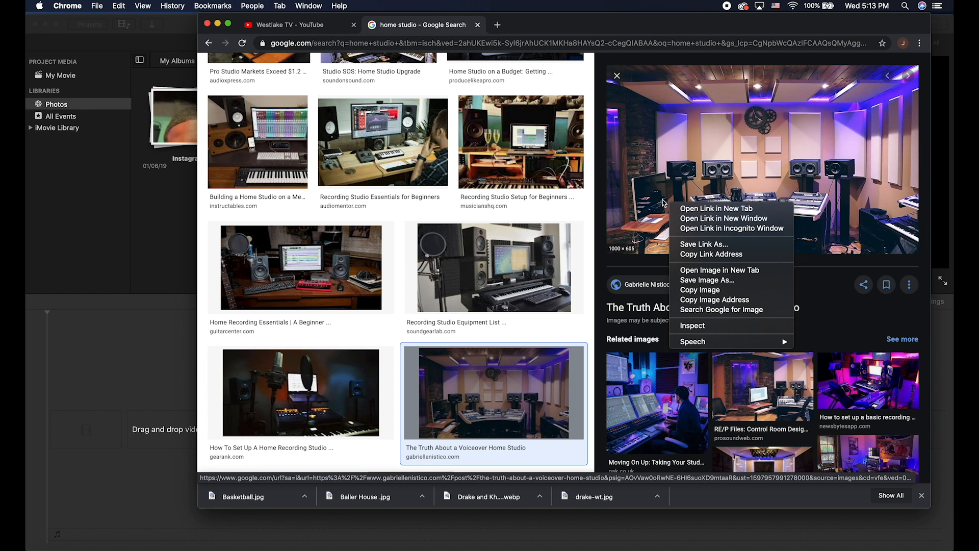
left_click(709, 281)
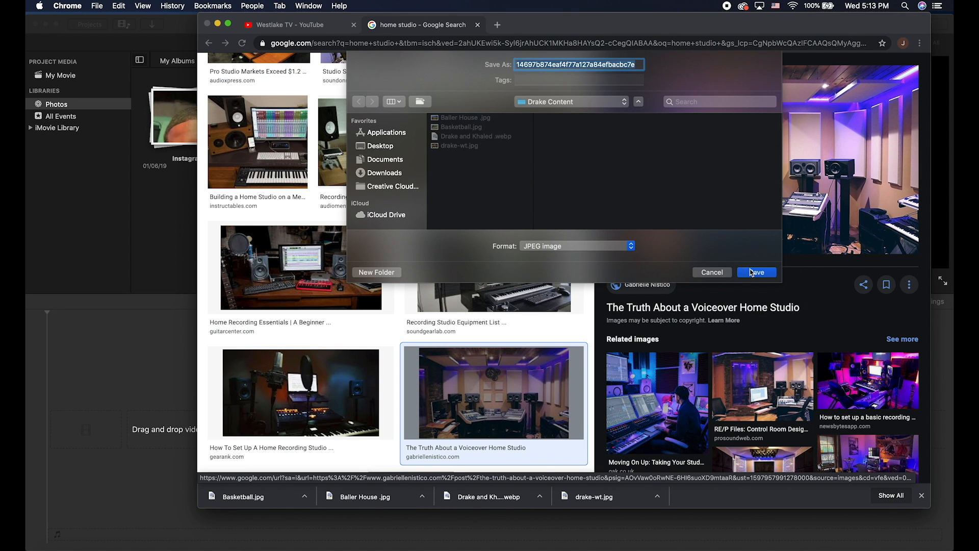
type("Baller Studio")
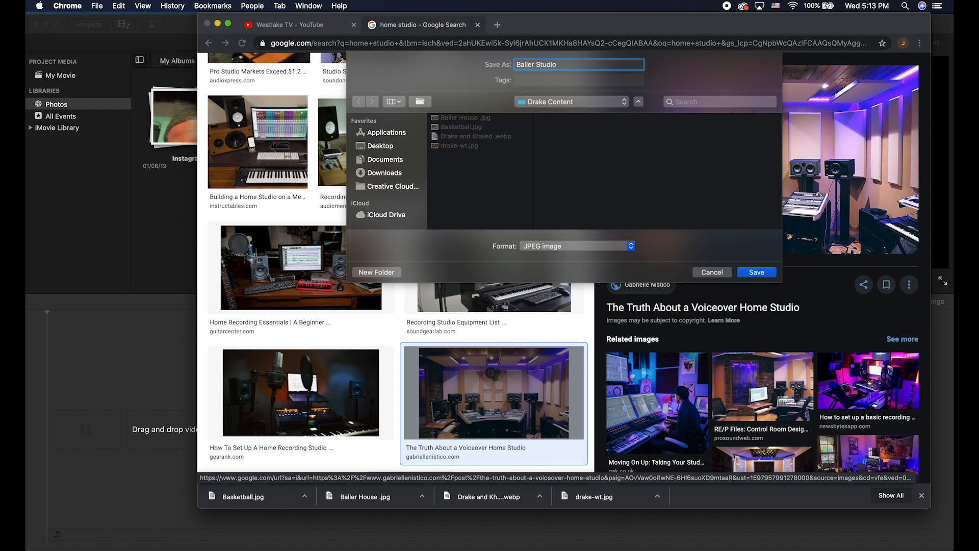
key("Return")
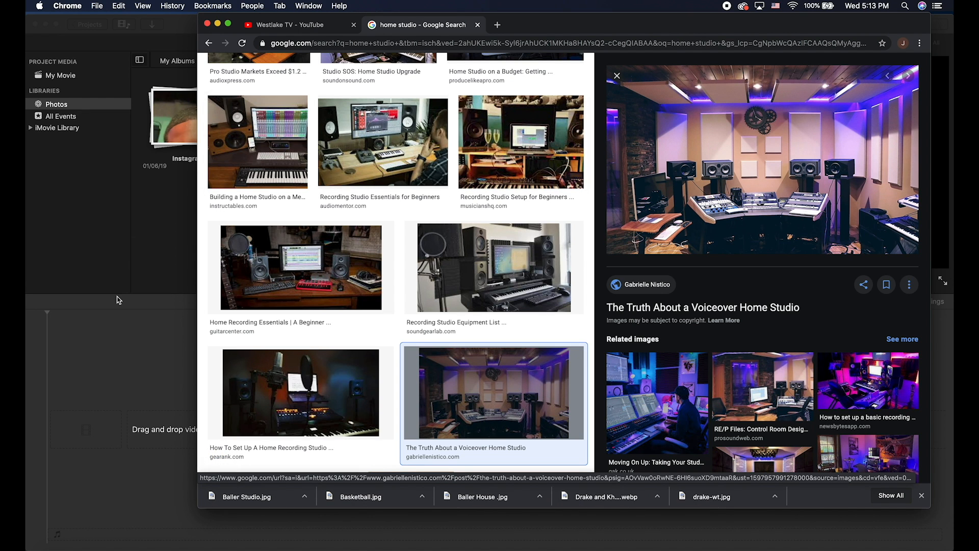
Step: Switch to iMovie and, in a Finder window over it, open the Drake Content folder inside Downloads
left_click(107, 352)
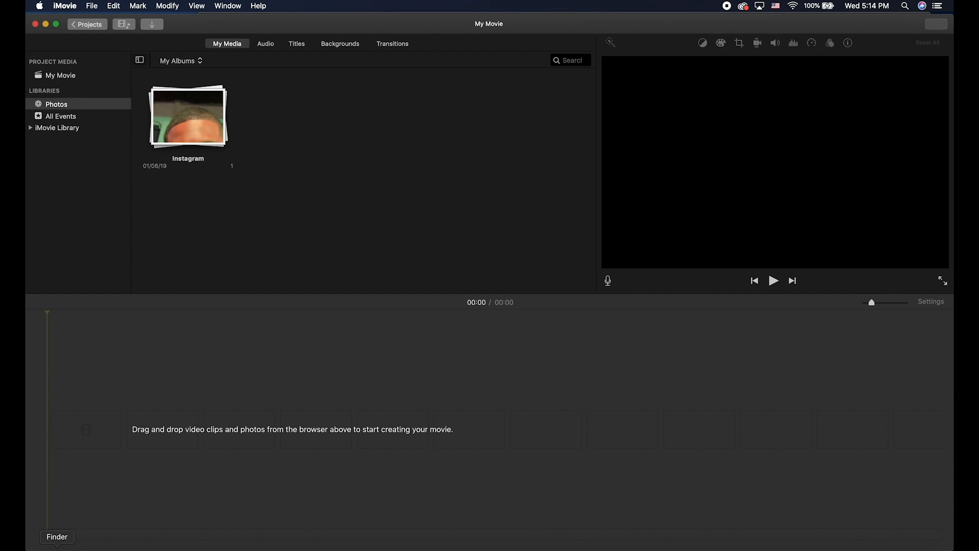
left_click(57, 548)
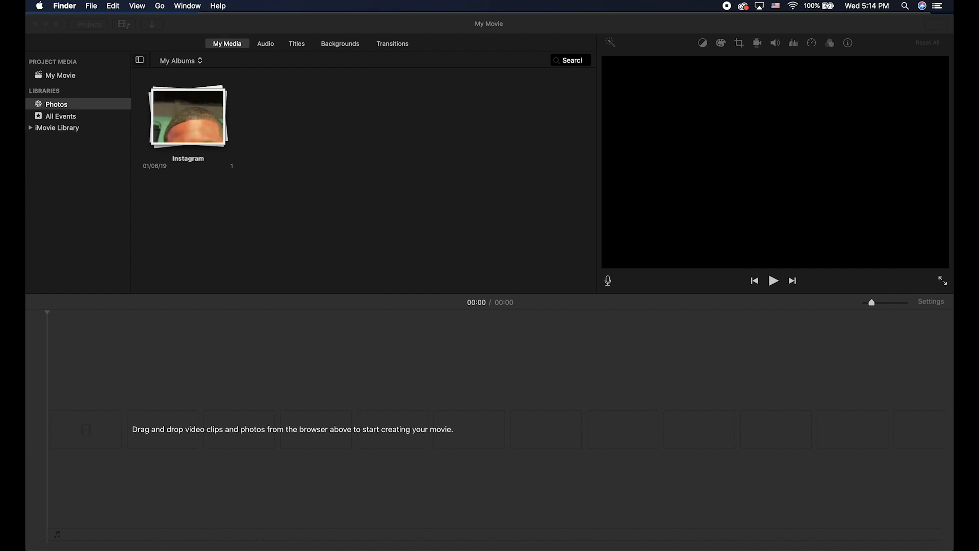
left_click_drag(954, 192, 551, 100)
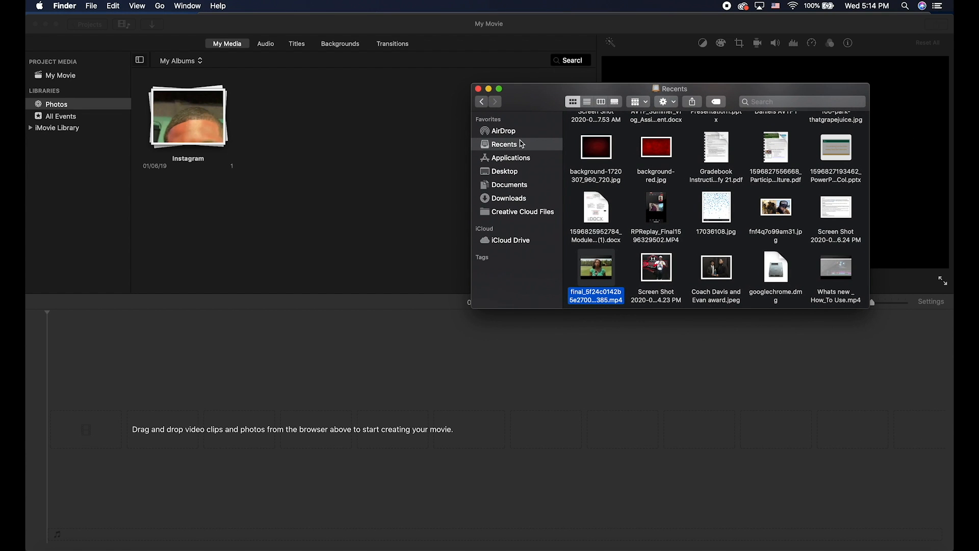
left_click(513, 199)
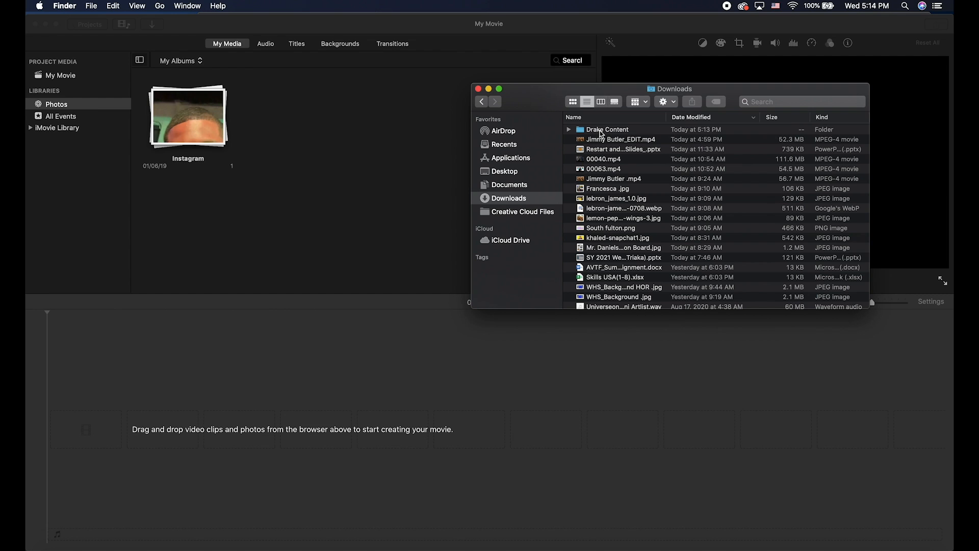
double_click(602, 131)
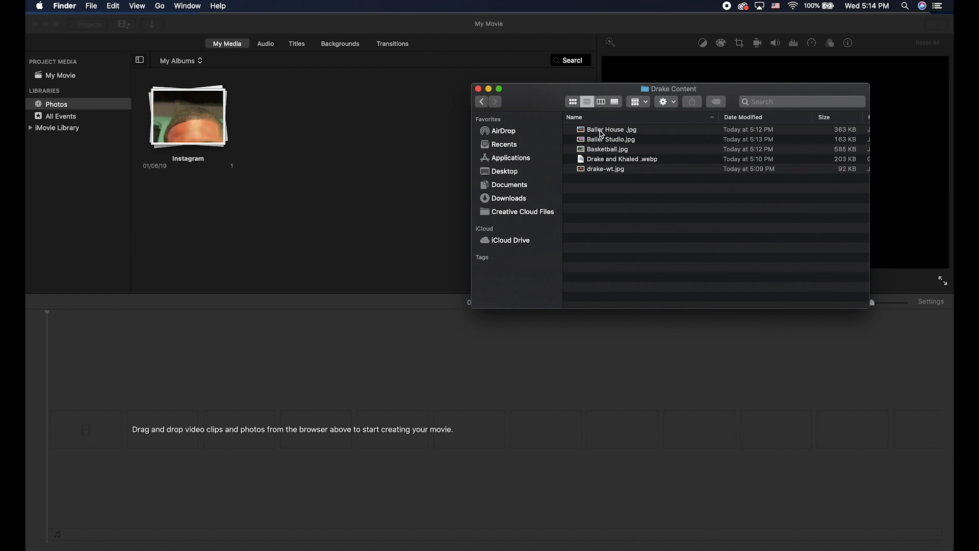
left_click(600, 172)
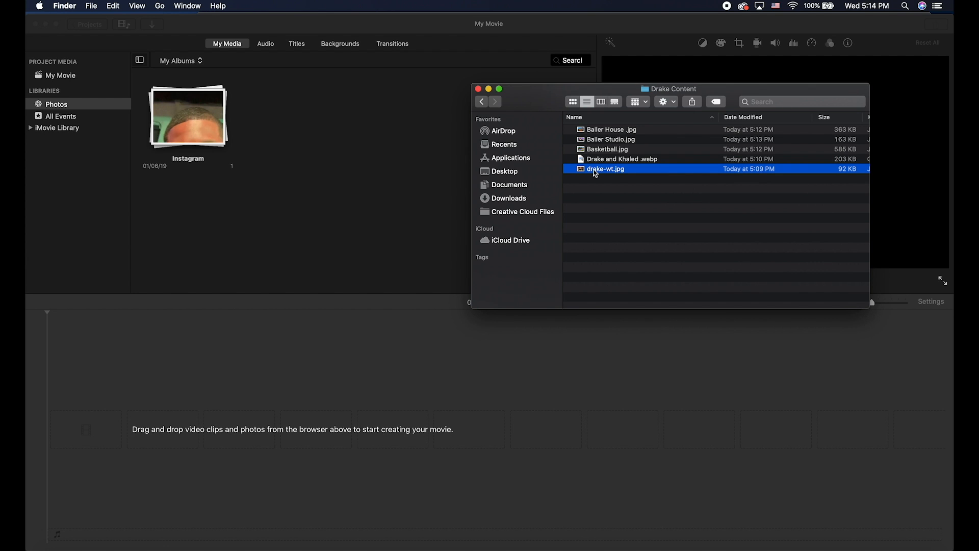
left_click(584, 133, "shift")
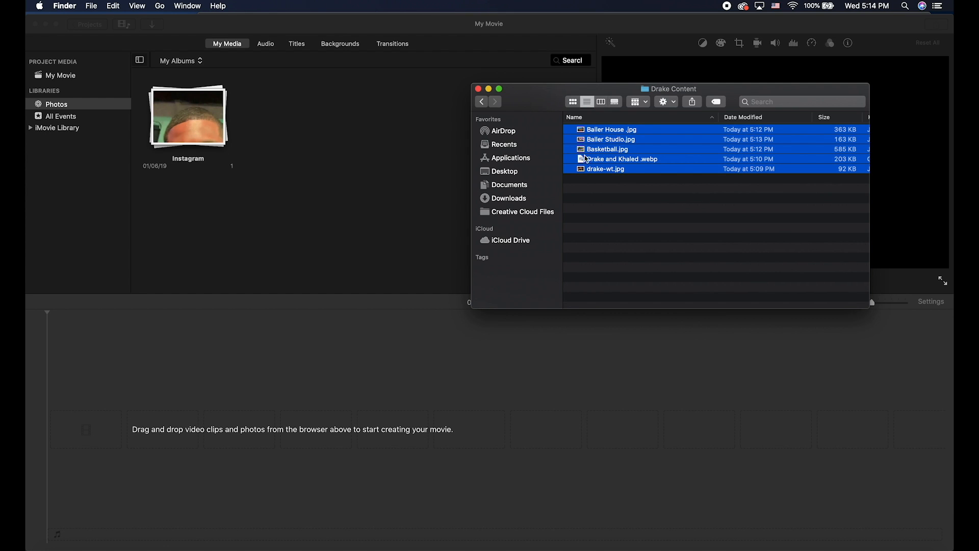
left_click(582, 191)
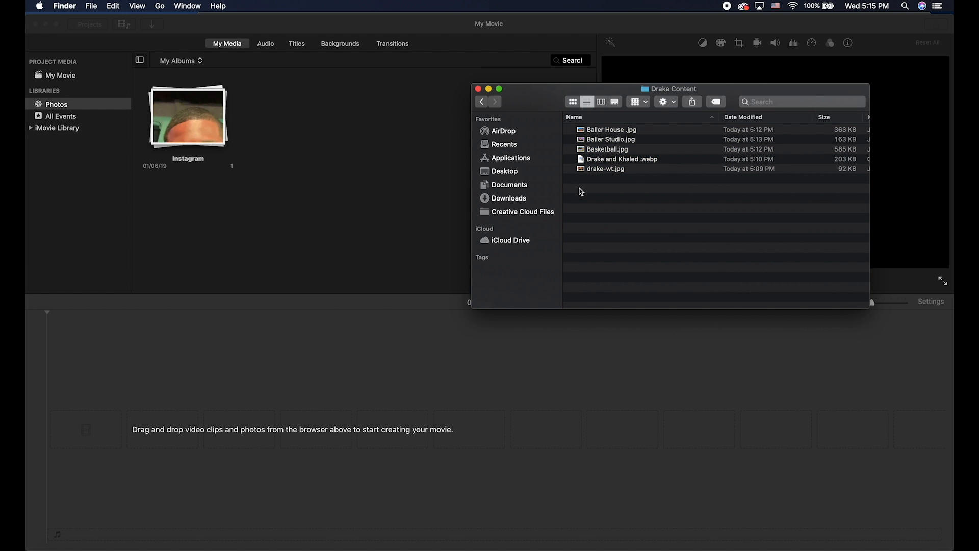
Step: Add all the image files in the Drake Content folder to the iMovie timeline and return to iMovie
left_click(586, 172)
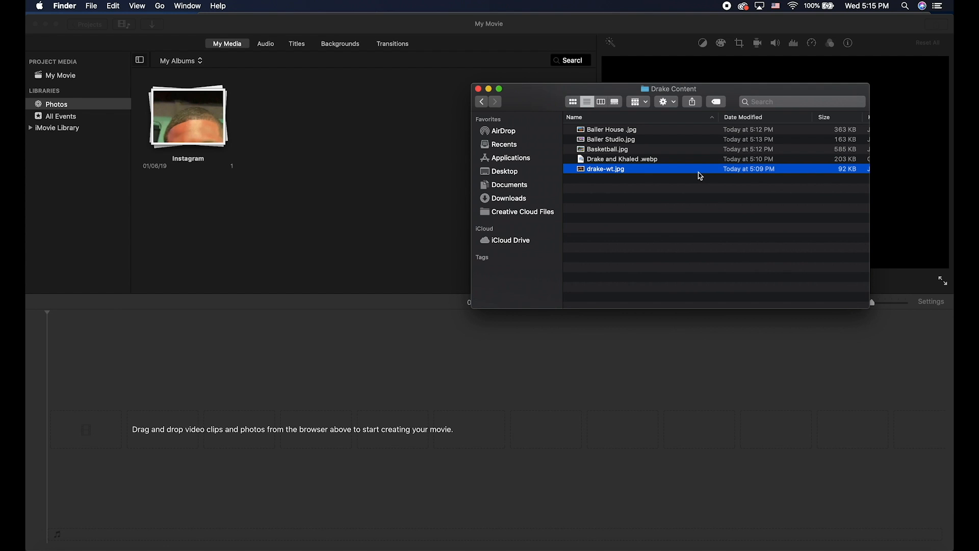
left_click(614, 131, "shift")
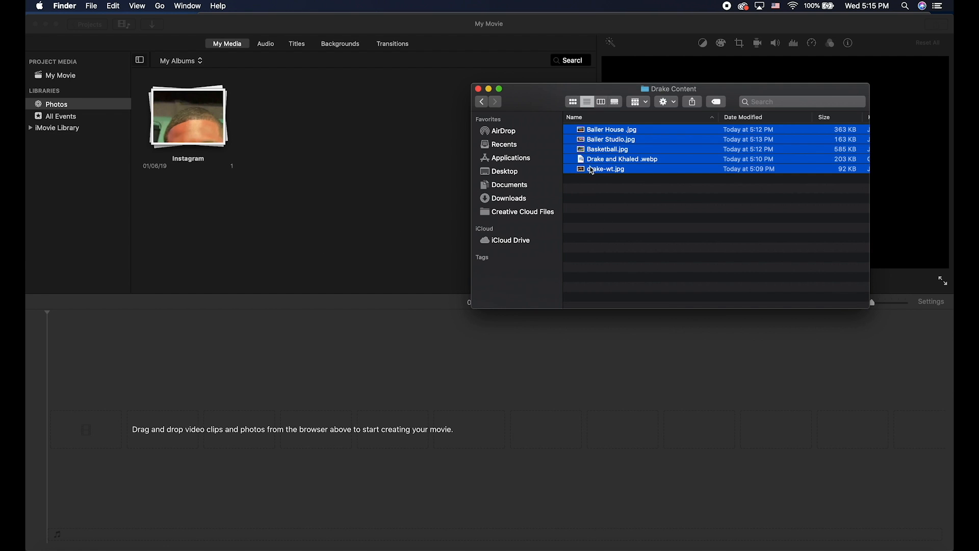
left_click_drag(581, 172, 128, 419)
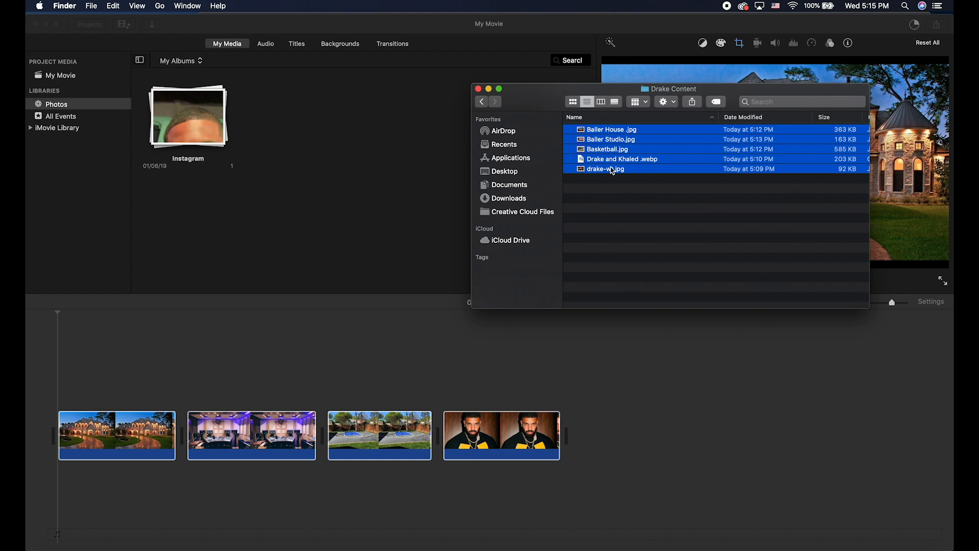
left_click(605, 197)
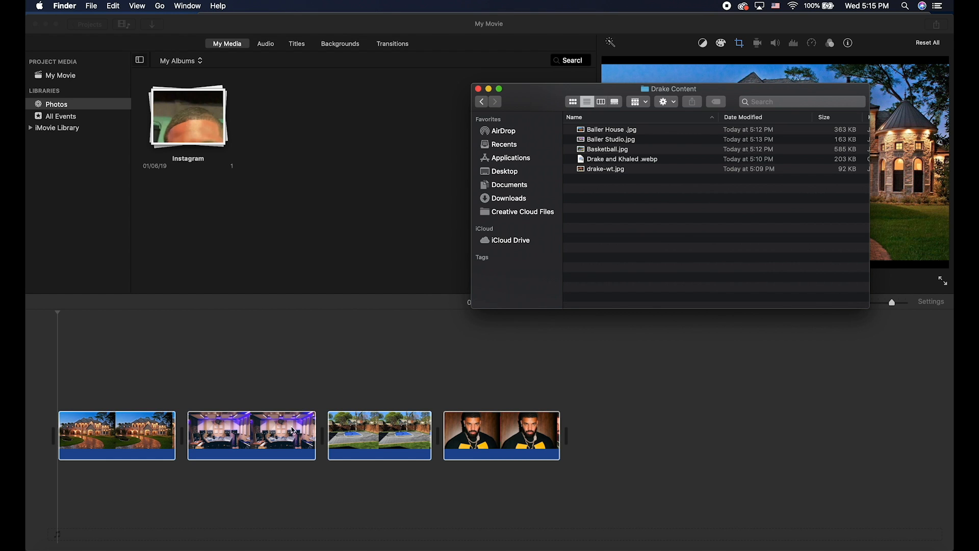
left_click(221, 388)
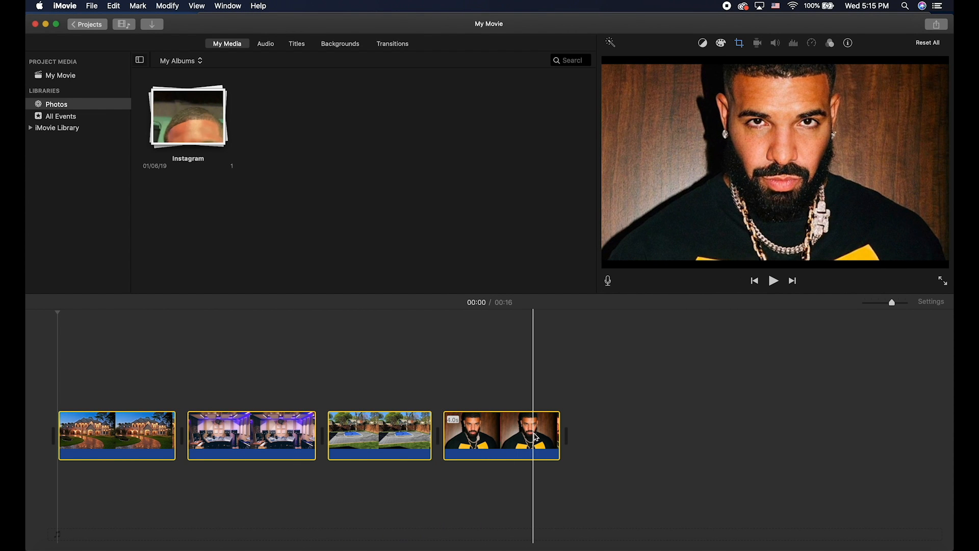
Step: Reorder the timeline photos so Drake comes first, followed by the house, the basketball court and the studio
left_click(498, 433)
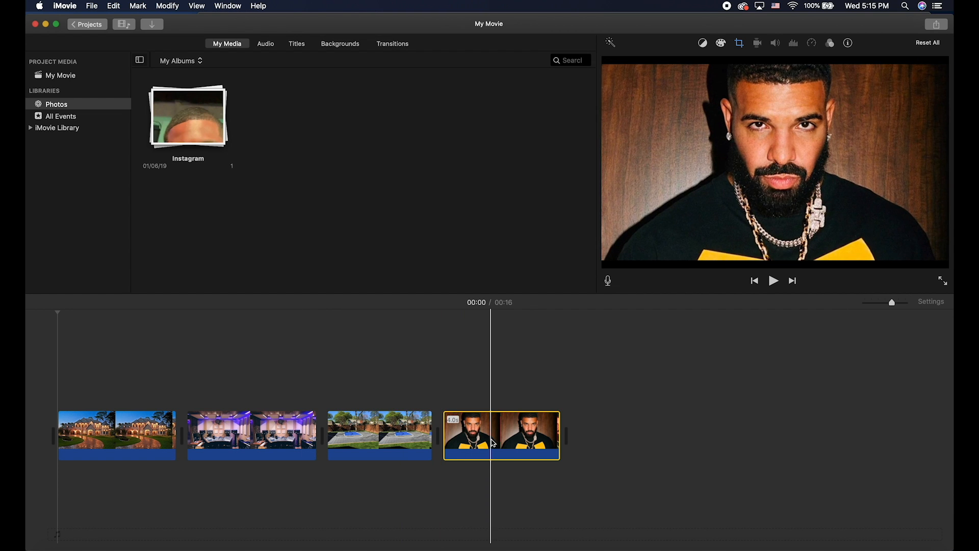
left_click_drag(505, 440, 67, 429)
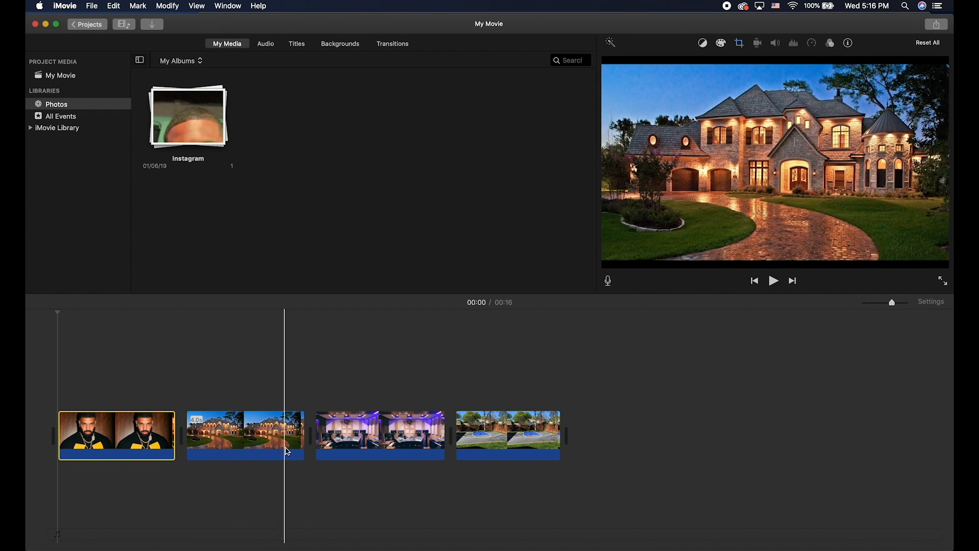
left_click_drag(511, 428, 314, 428)
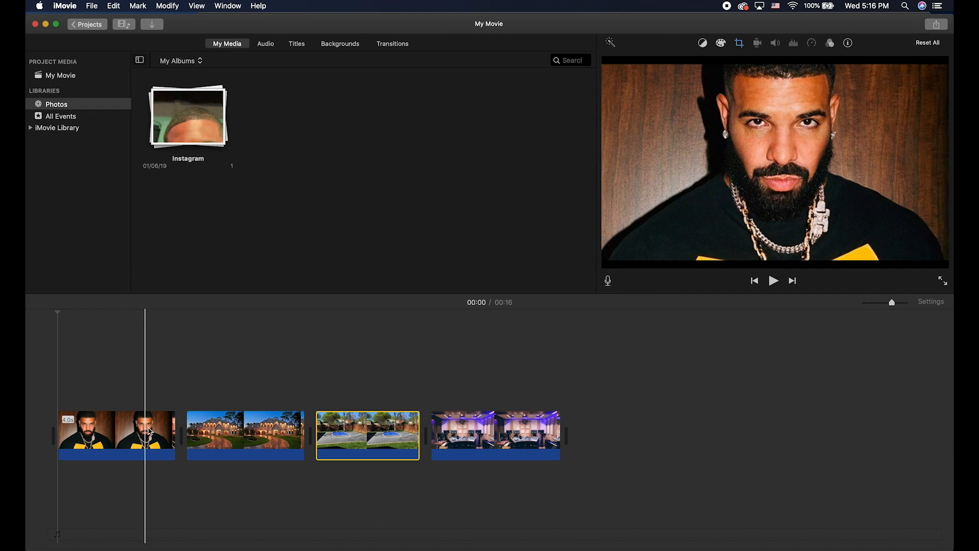
left_click_drag(144, 415, 40, 434)
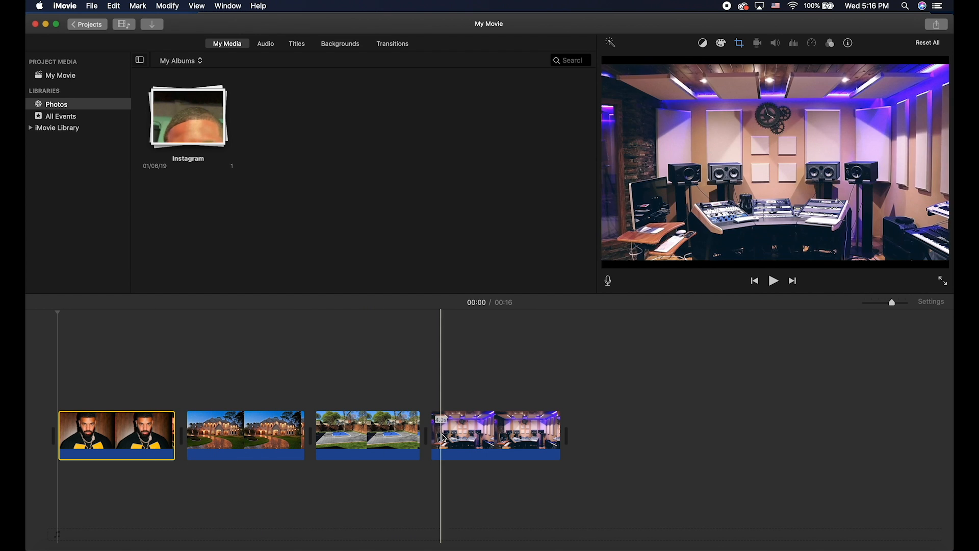
Step: Place an Expand title ahead of the Drake photo in the timeline and delete it again
left_click(300, 46)
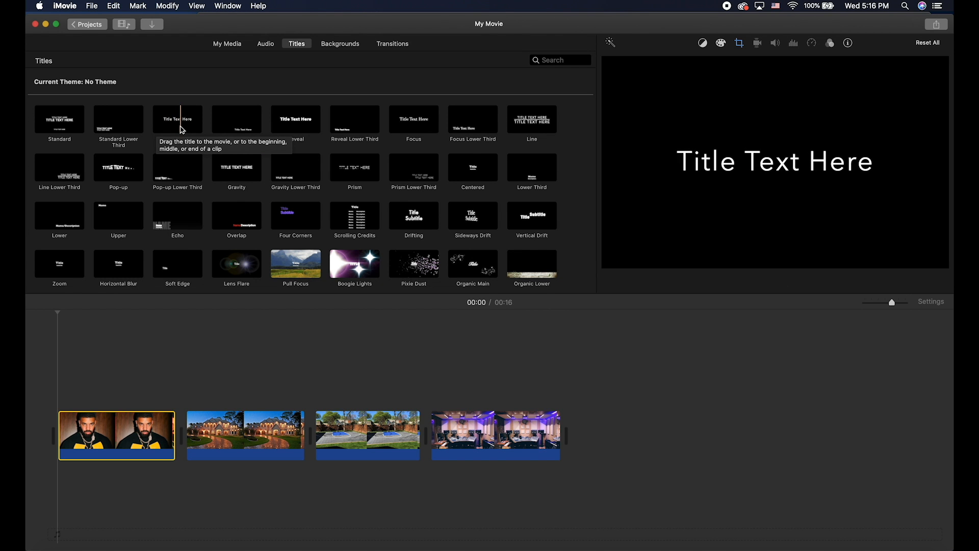
left_click(186, 122)
left_click_drag(172, 119, 38, 427)
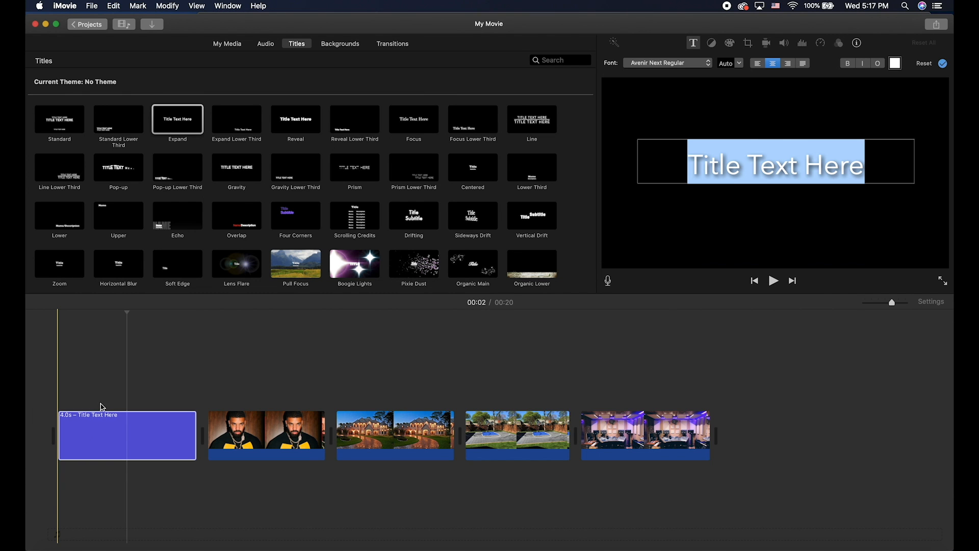
left_click(107, 441)
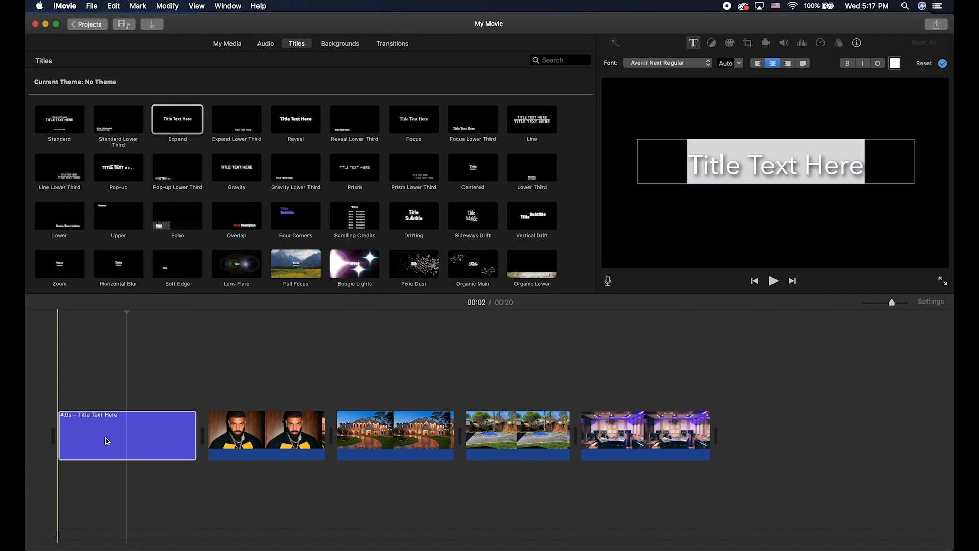
left_click(151, 439)
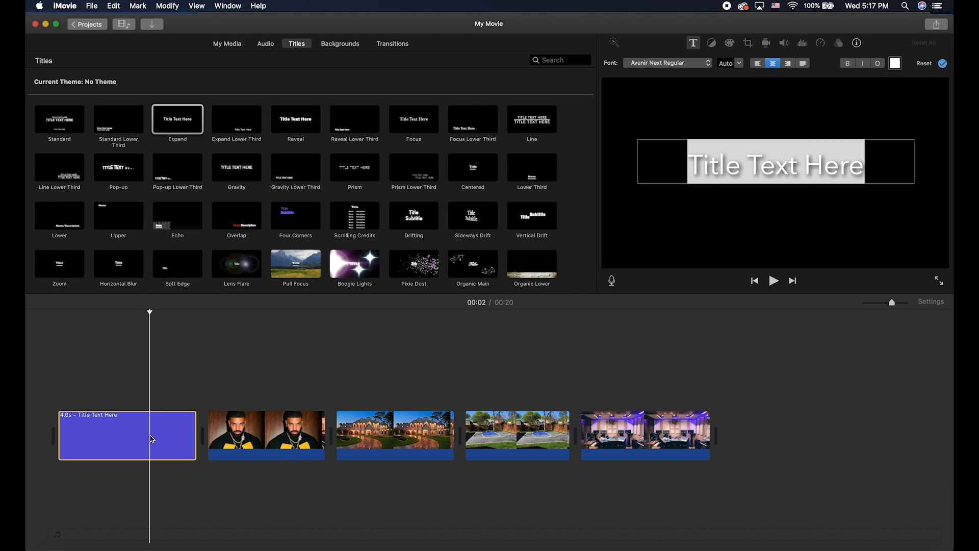
key("Delete")
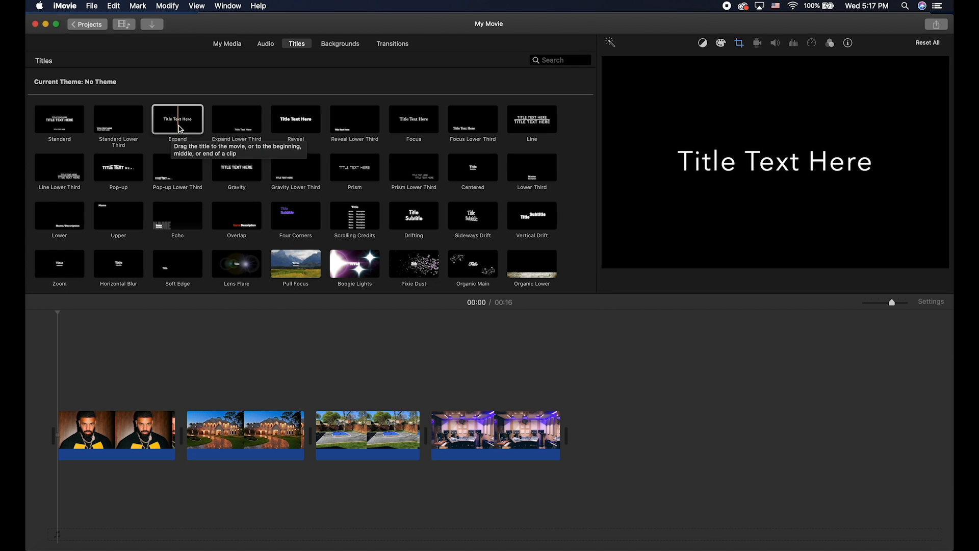
Step: Add an Expand title over the basketball court photo and move it ahead of the Drake photo as an opening clip
left_click_drag(186, 127, 334, 409)
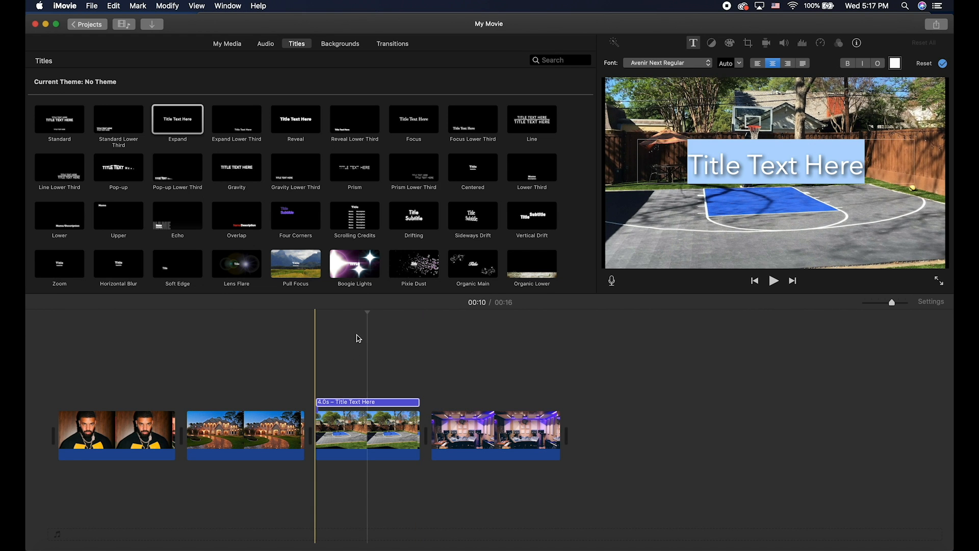
left_click(364, 336)
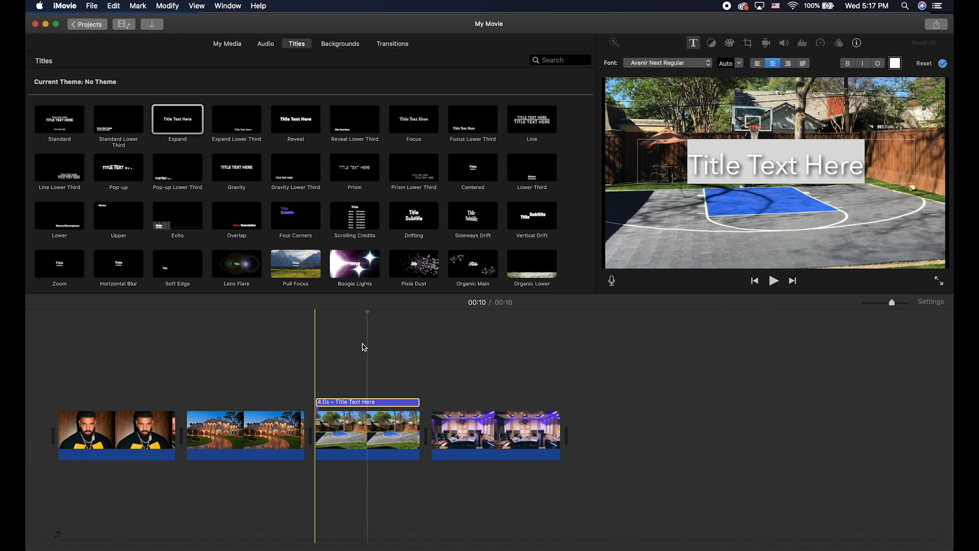
left_click(365, 347)
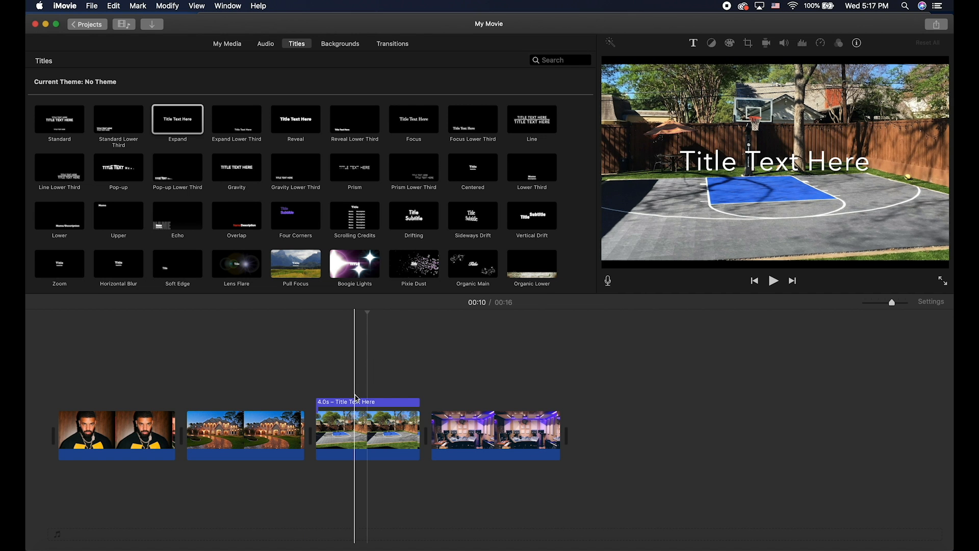
left_click_drag(357, 404, 42, 433)
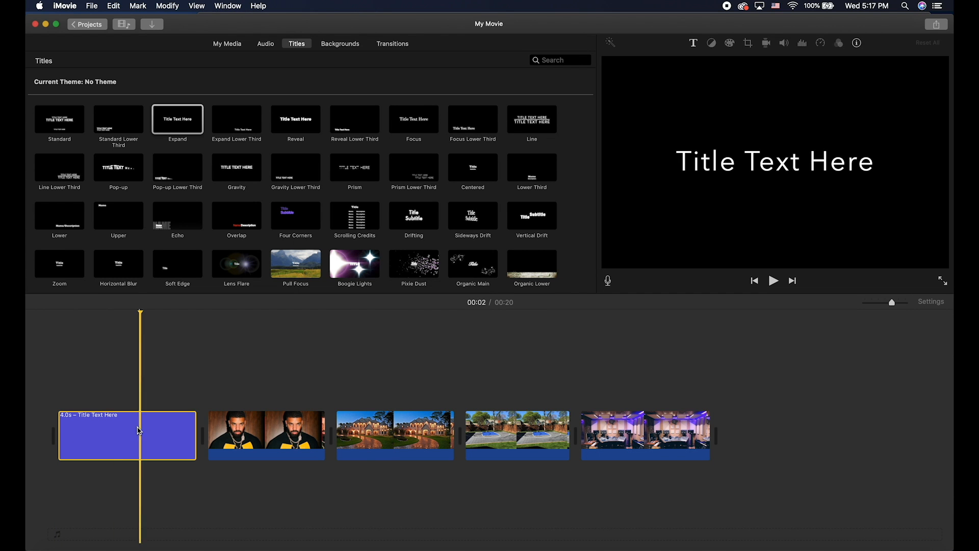
Step: Set the opening title's text to "A Drizzy Summer"
double_click(767, 165)
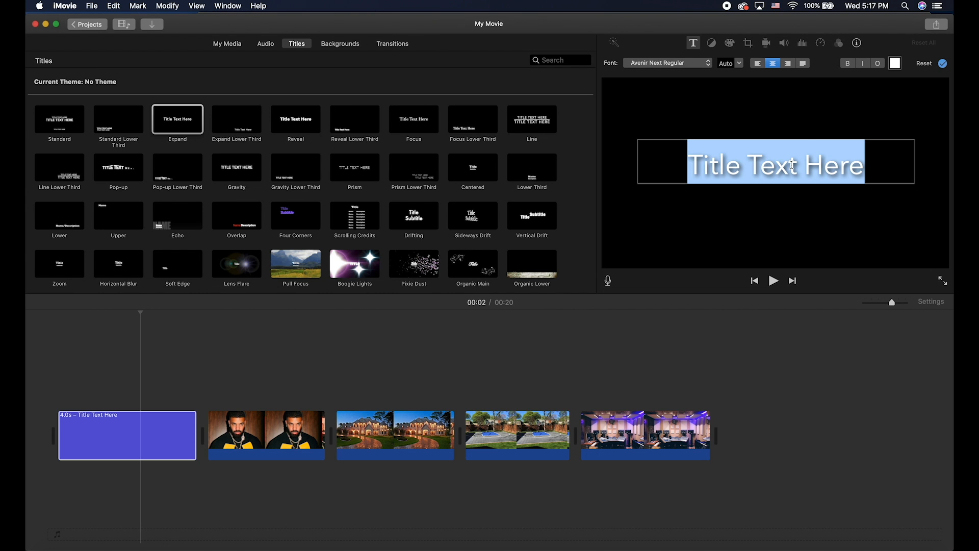
type("A Dr")
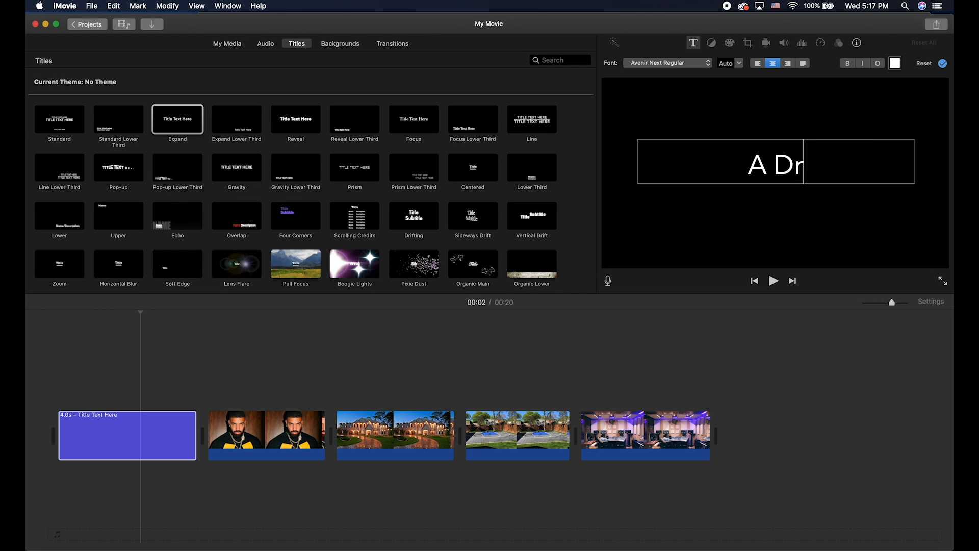
type("izzy Summer")
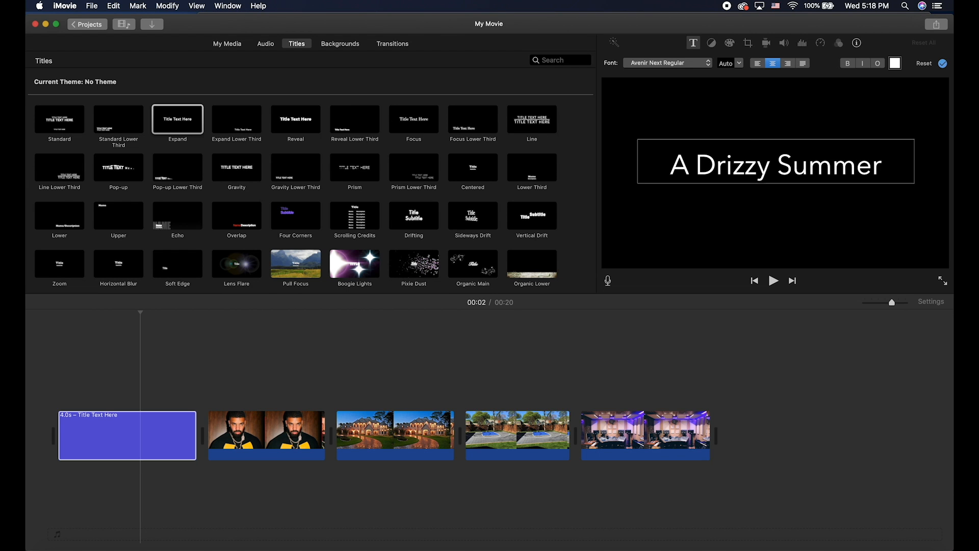
left_click_drag(746, 162, 254, 241)
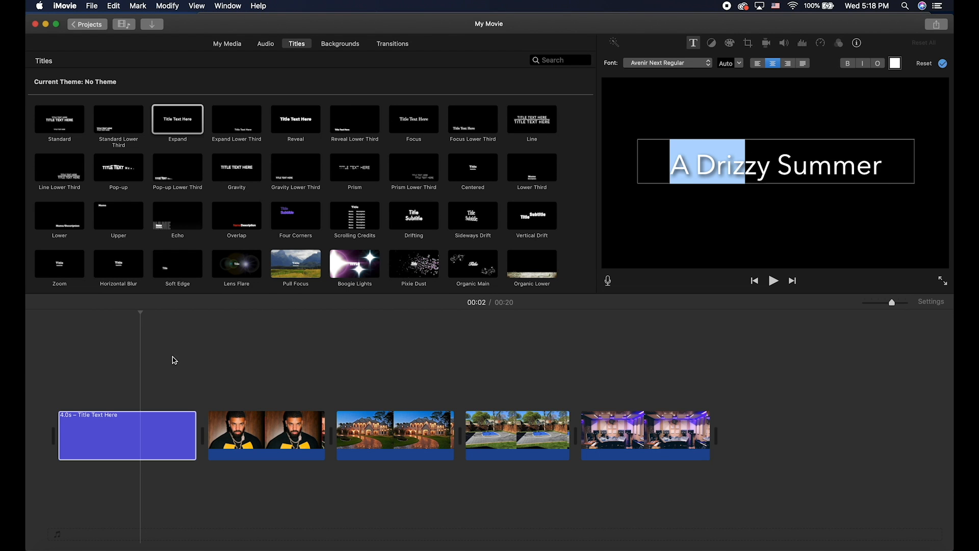
Step: Add an Expand title over the Drake photo, set its text to "Me Being Me" and undo that text change
left_click(249, 372)
left_click(236, 373)
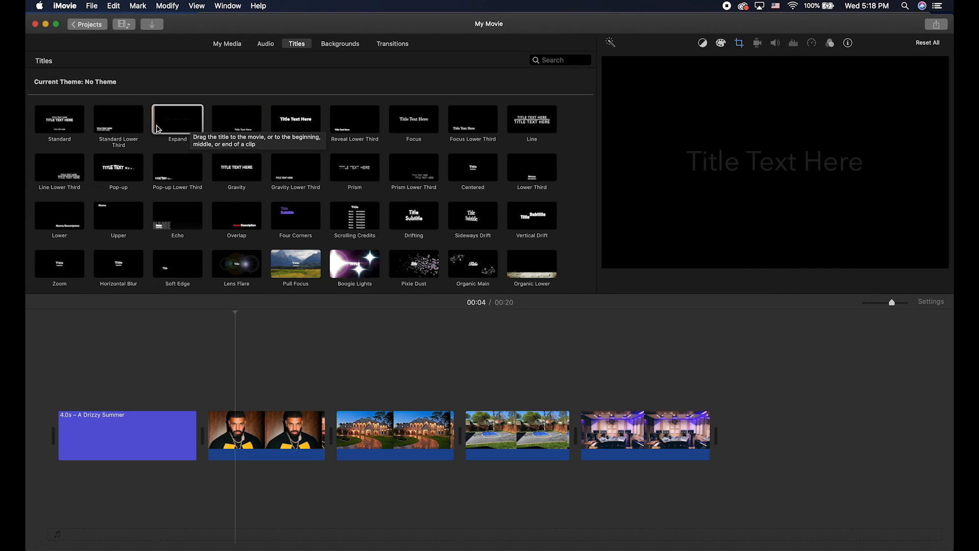
left_click_drag(176, 128, 213, 406)
left_click(233, 404)
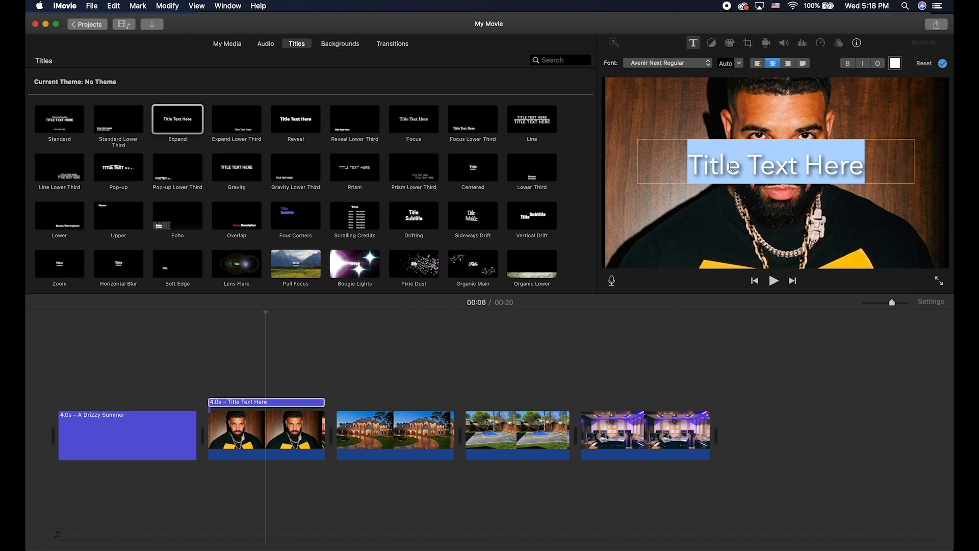
type("Me Being Me")
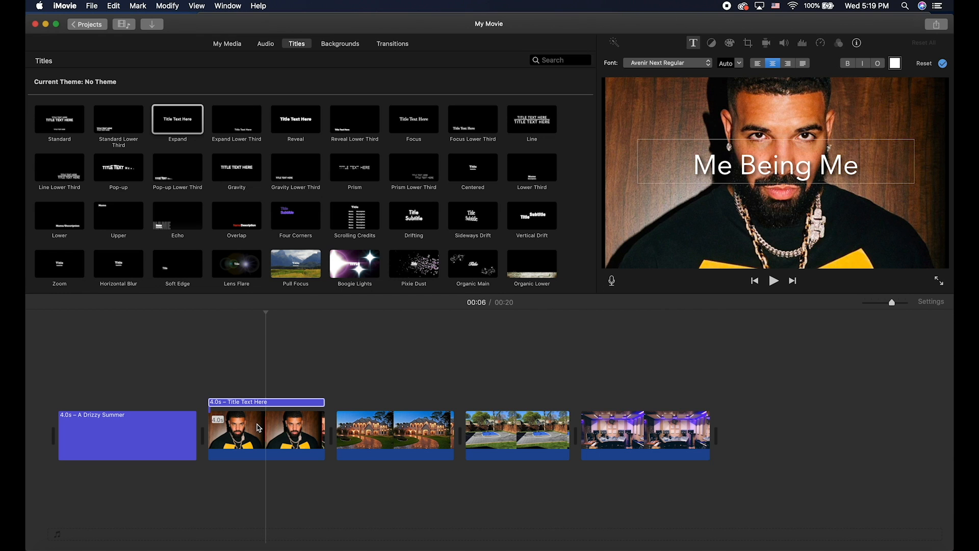
left_click(275, 404)
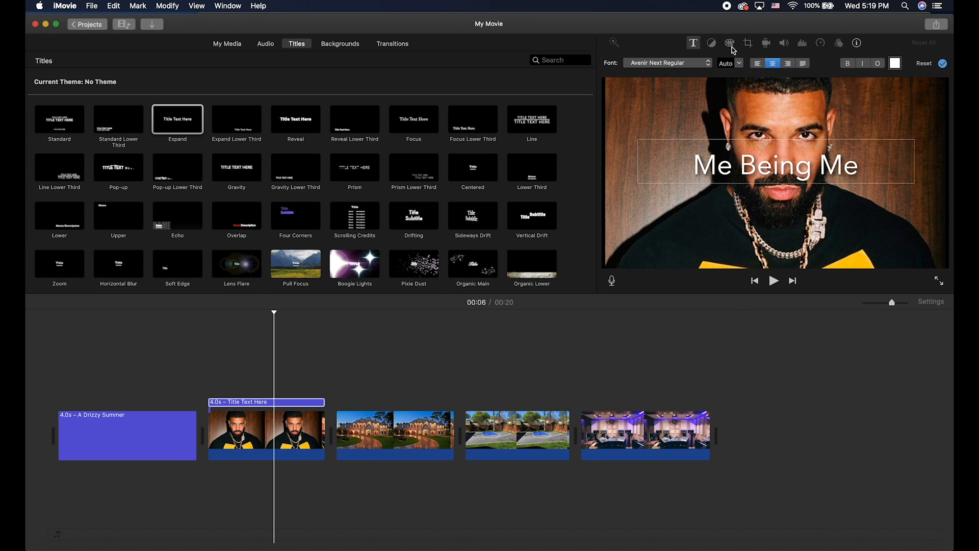
key("super+z")
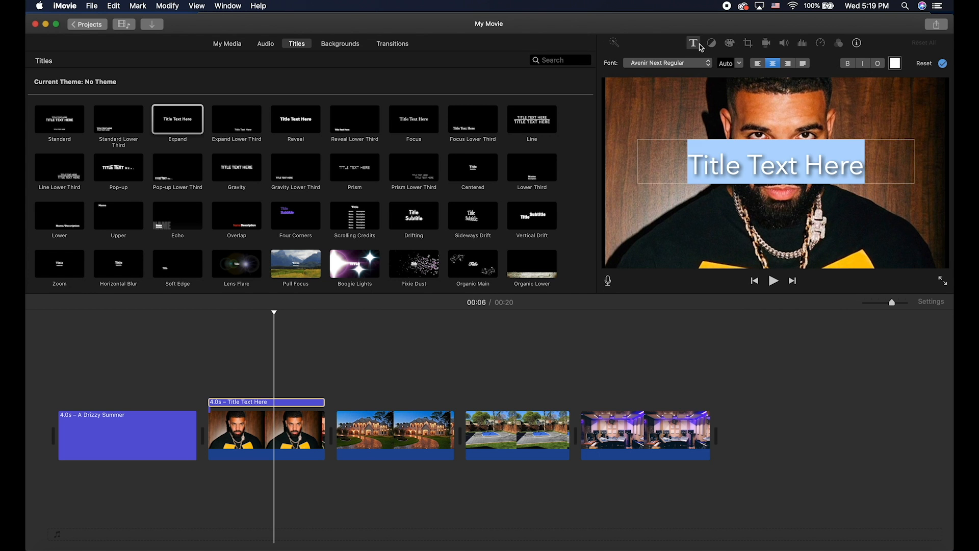
Step: Examine the font size choices and the text color picker available for the title over the Drake photo
left_click(700, 45)
left_click(700, 45)
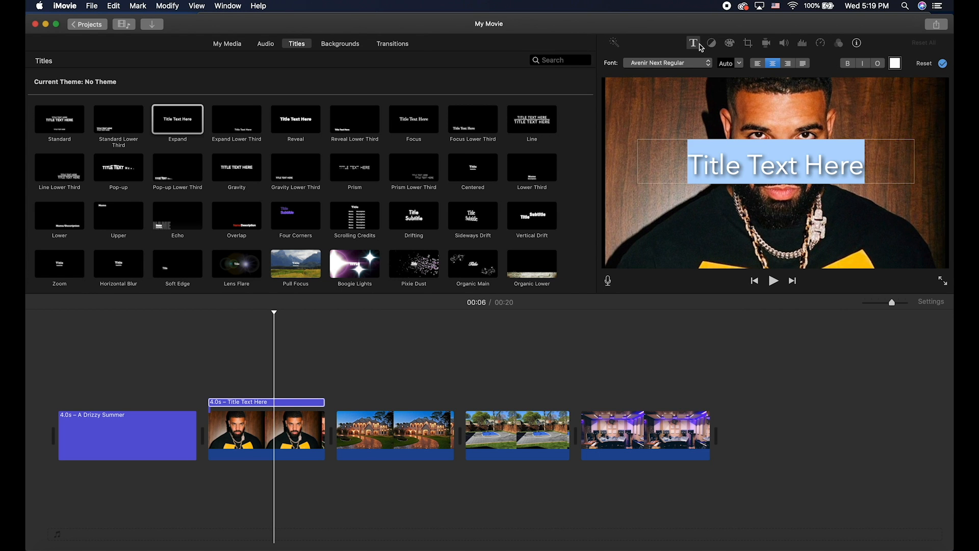
left_click(740, 63)
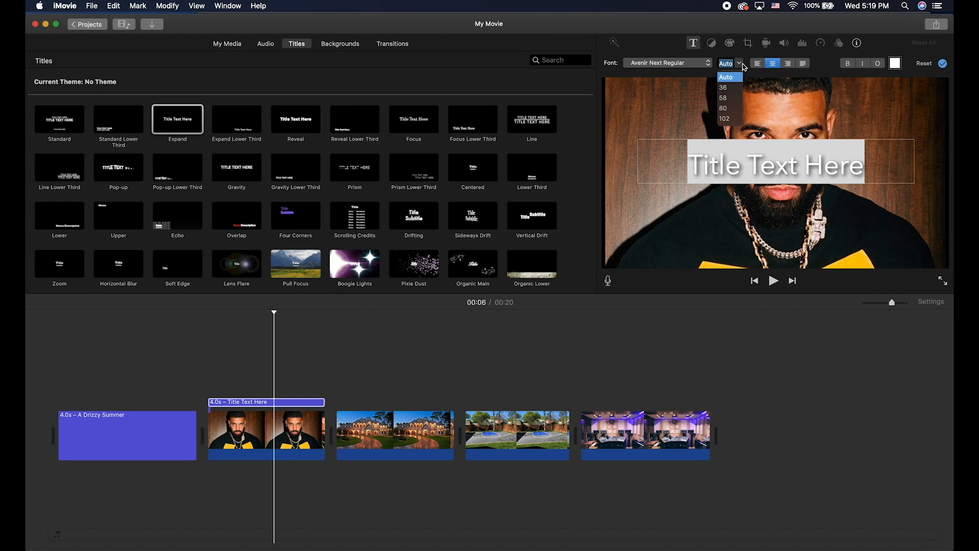
left_click(745, 66)
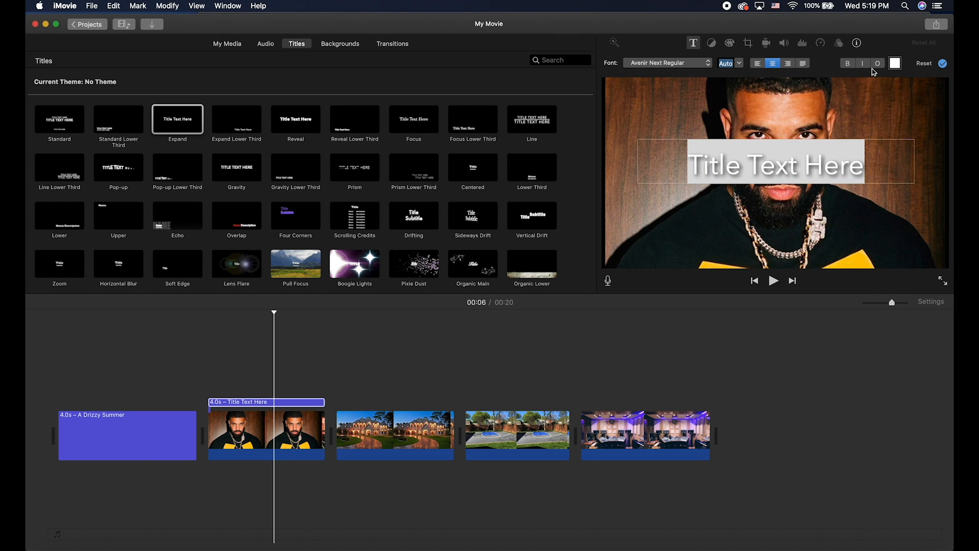
left_click(896, 66)
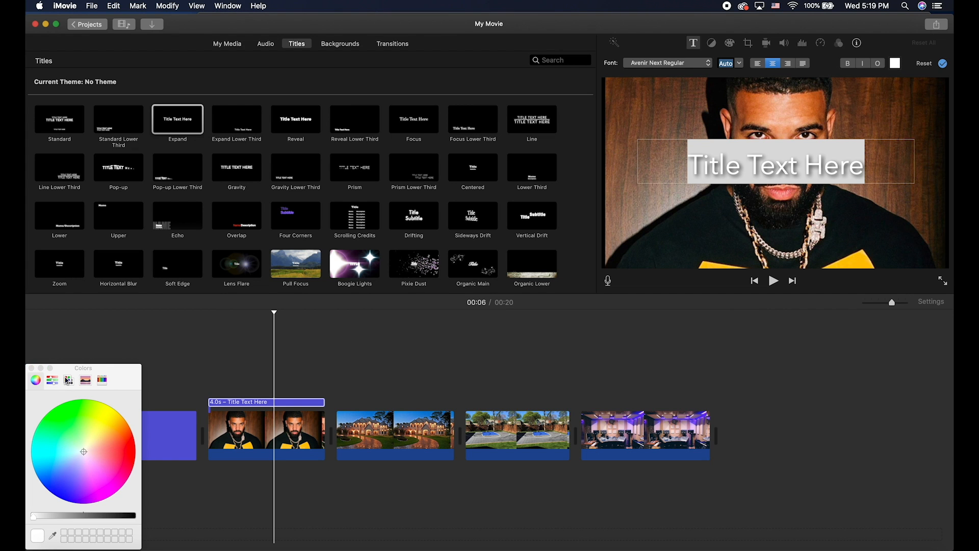
left_click(86, 381)
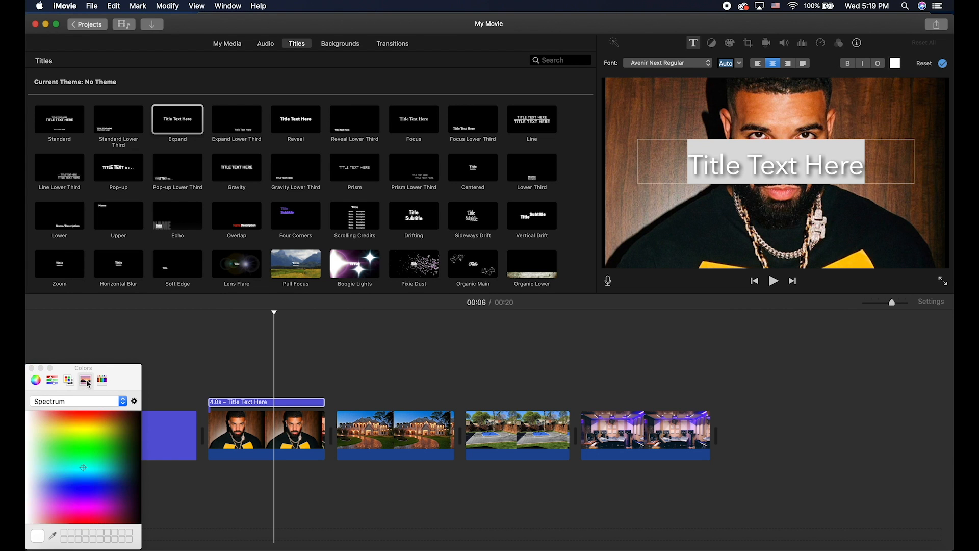
left_click(32, 368)
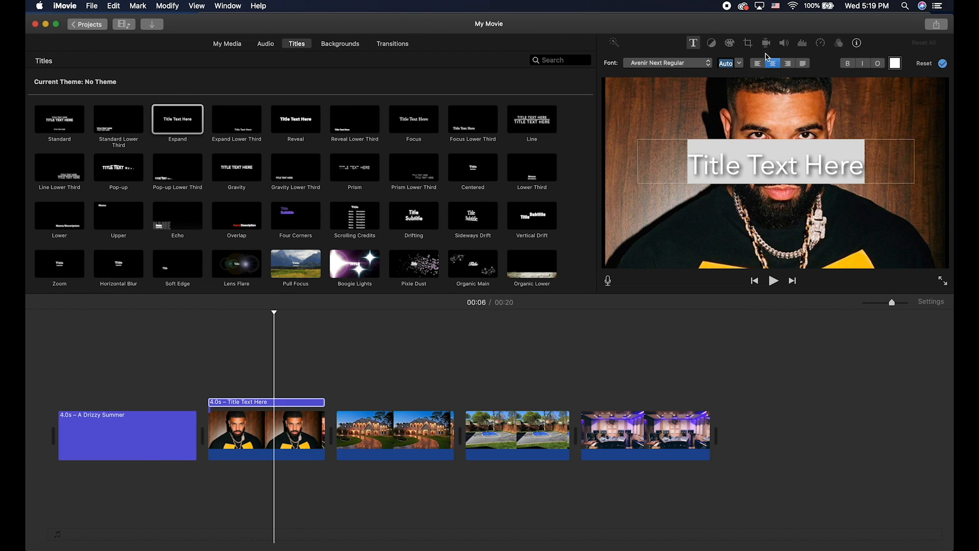
left_click(712, 44)
left_click(944, 63)
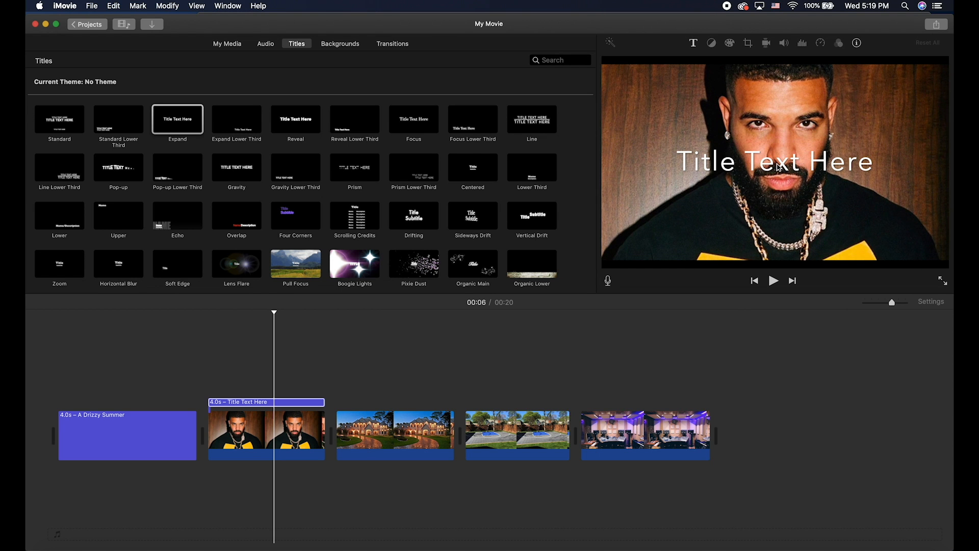
Step: Undo the placement of the Expand title over the Drake photo
left_click(117, 6)
left_click(119, 20)
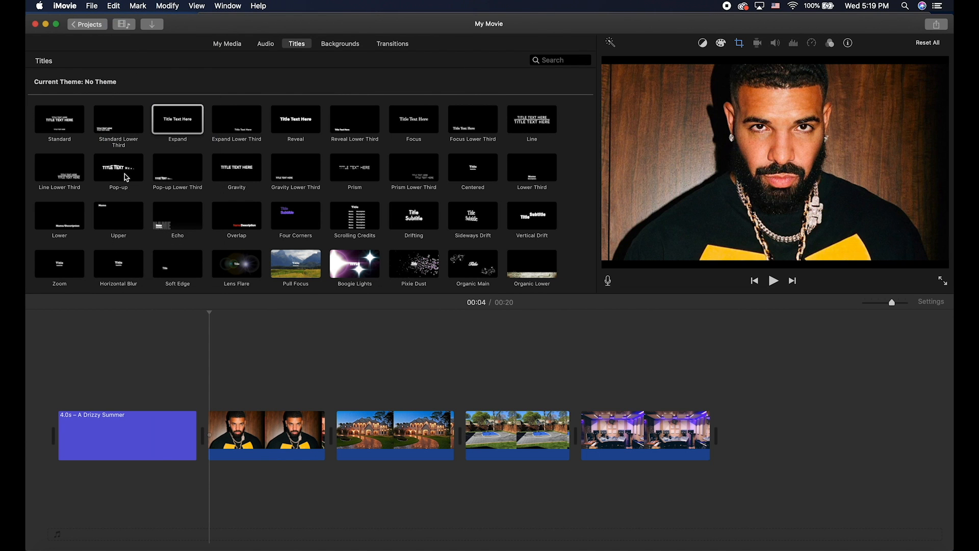
left_click(119, 6)
left_click(125, 29)
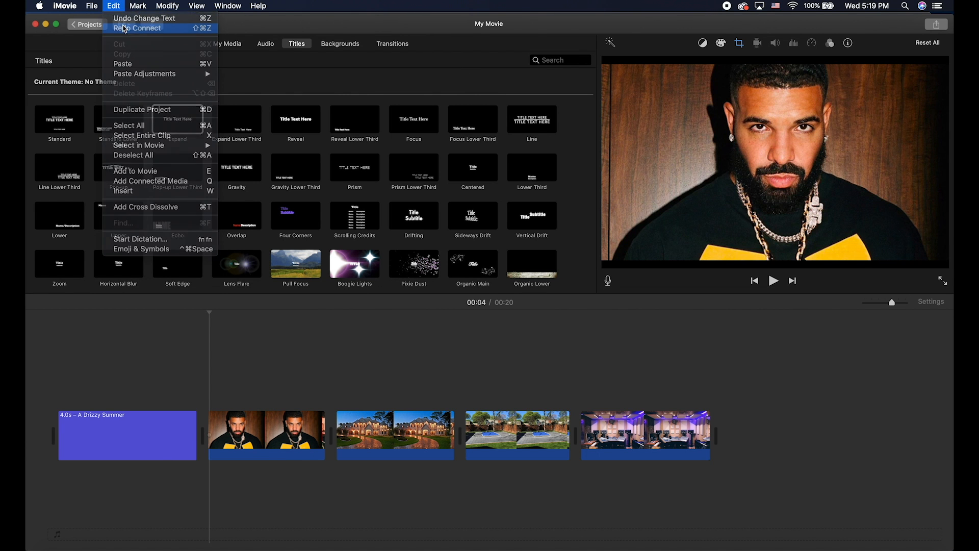
left_click(114, 6)
left_click(118, 19)
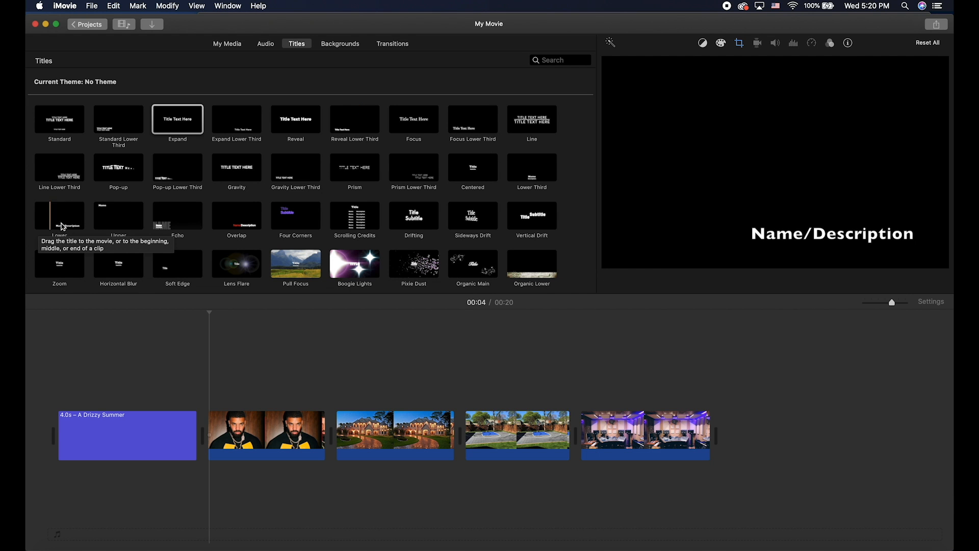
Step: Add a Lower title over the Drake photo and set its text to "Drizzy being Drizzy"
left_click_drag(64, 222, 208, 401)
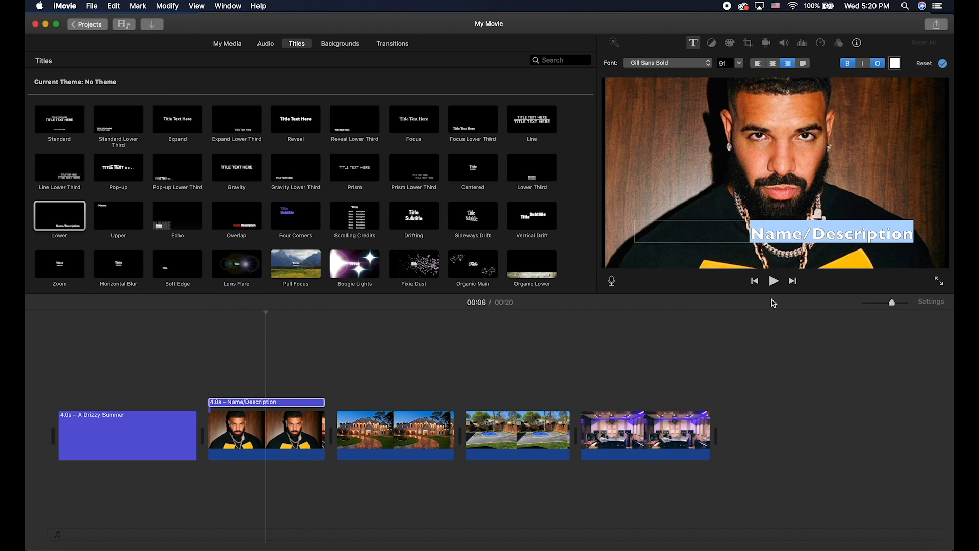
type("Dr")
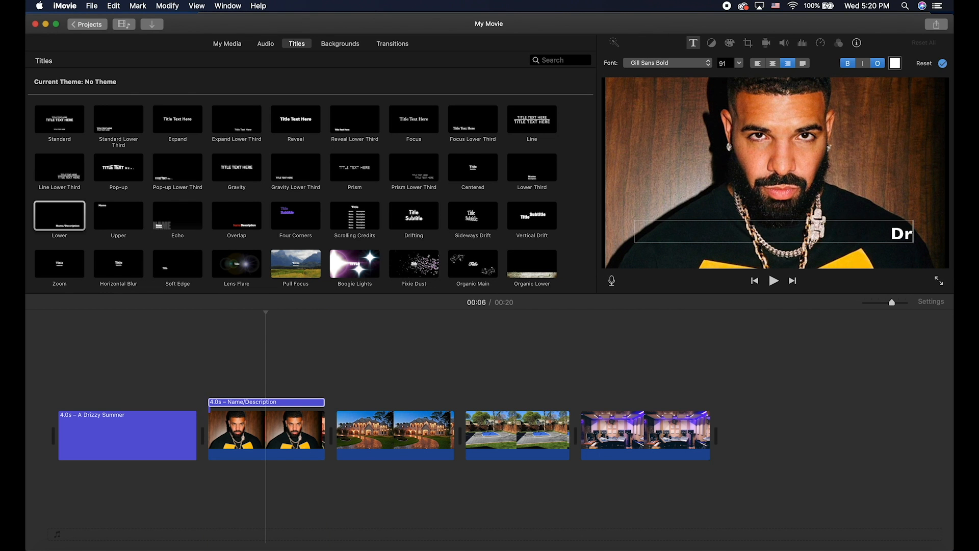
type("izzy b")
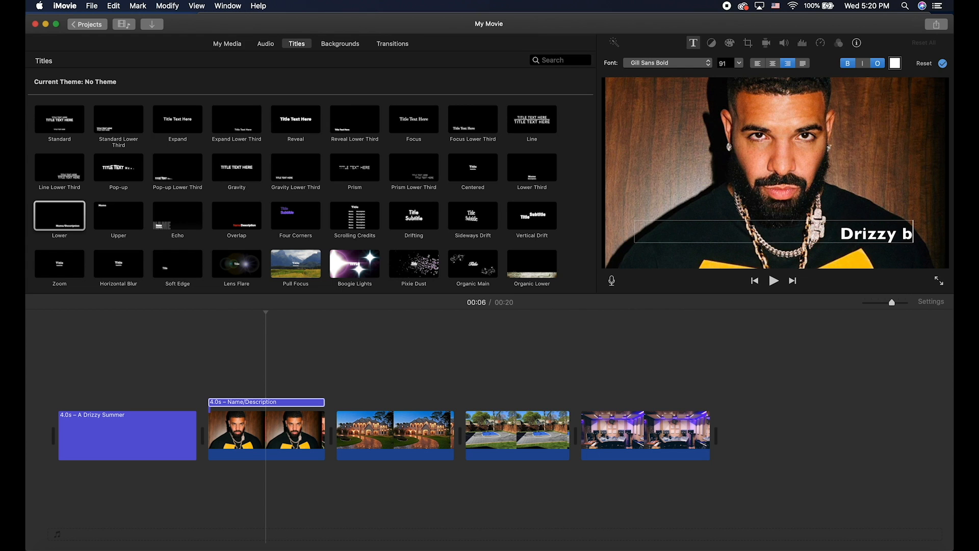
type("ing")
key("BackSpace")
key("BackSpace")
type("eing Drizzy")
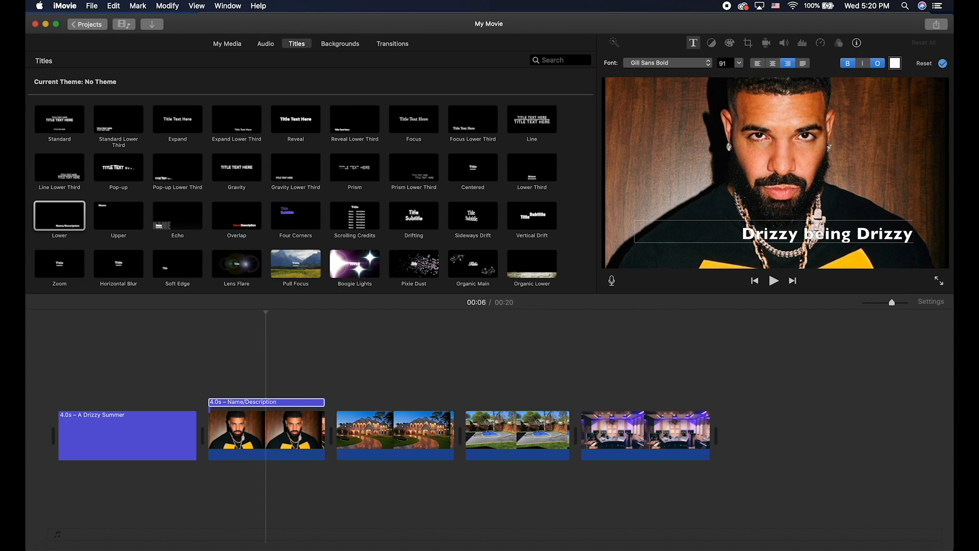
Step: Set the font of the "Drizzy being Drizzy" title to Big Caslon Medium
left_click_drag(738, 233, 919, 241)
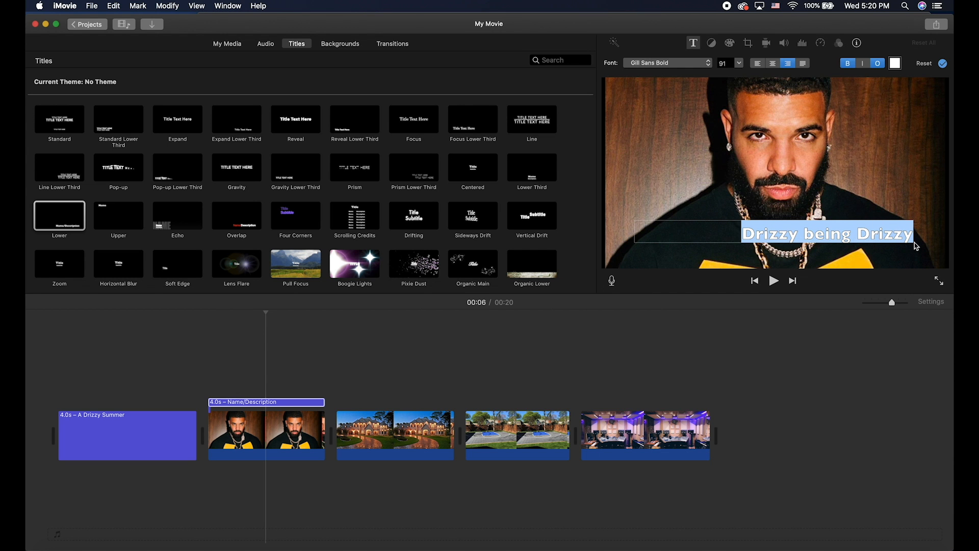
left_click(660, 63)
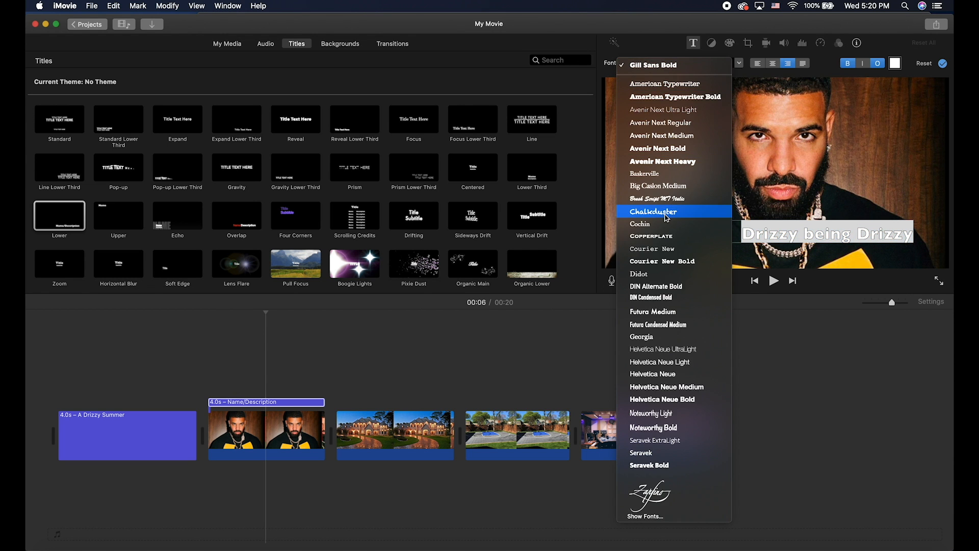
left_click(659, 186)
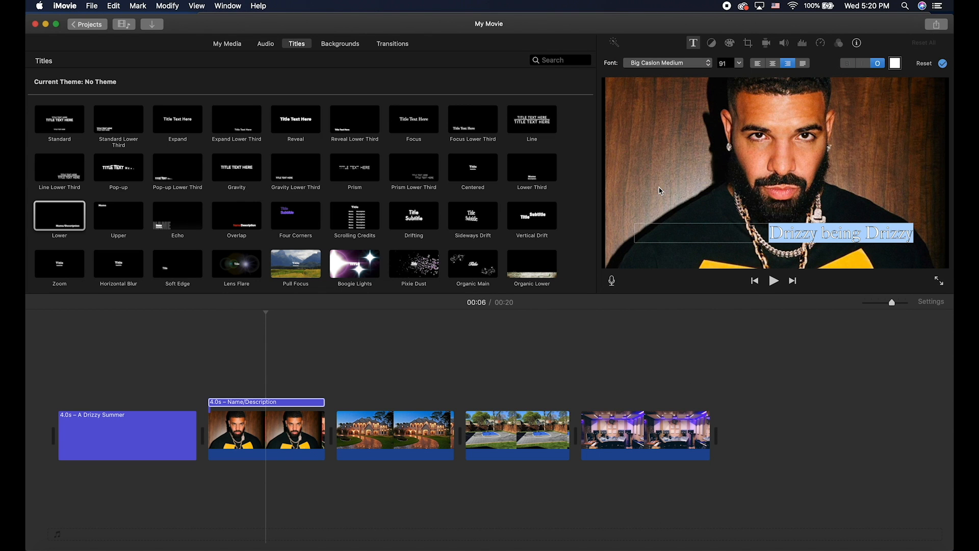
left_click(730, 237)
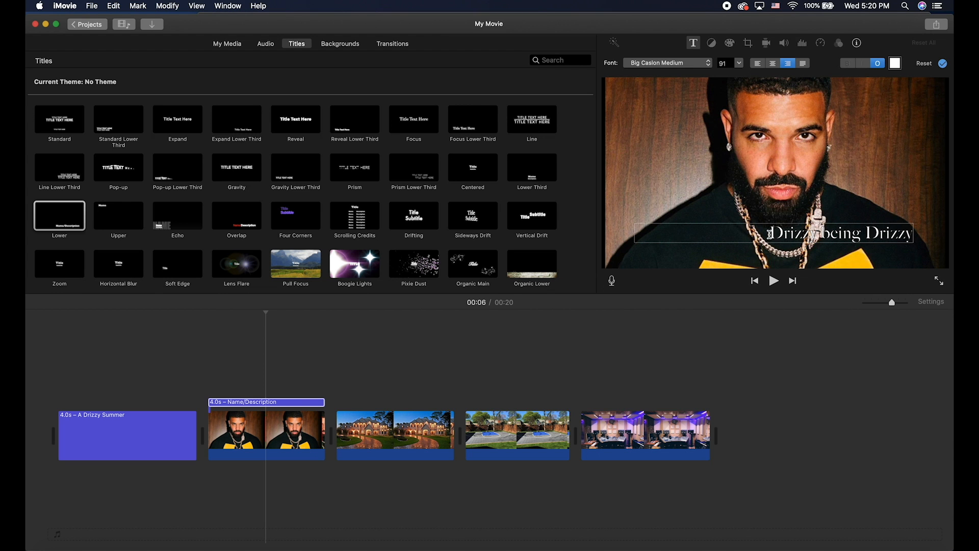
Step: Change the font of the "Drizzy being Drizzy" title to Seravek
left_click_drag(763, 235, 897, 248)
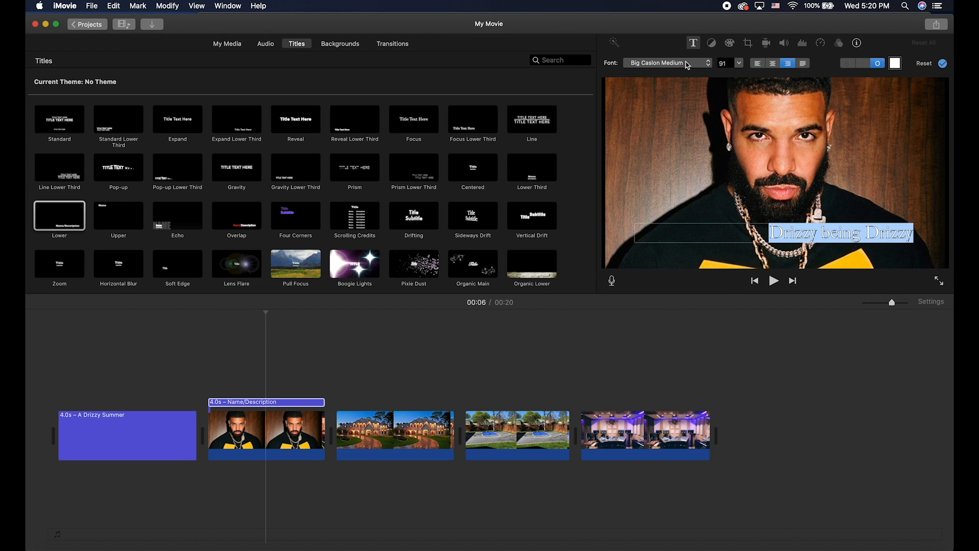
left_click(709, 66)
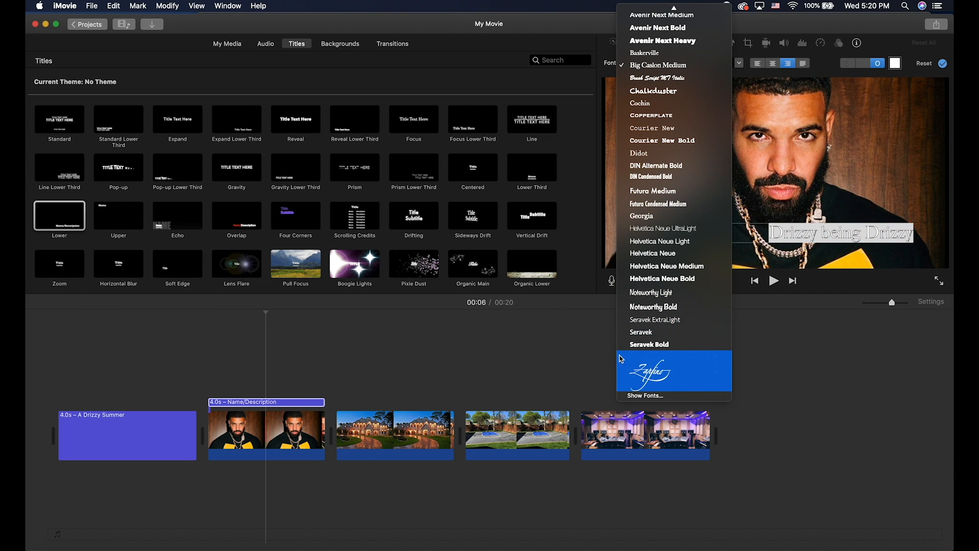
left_click(643, 332)
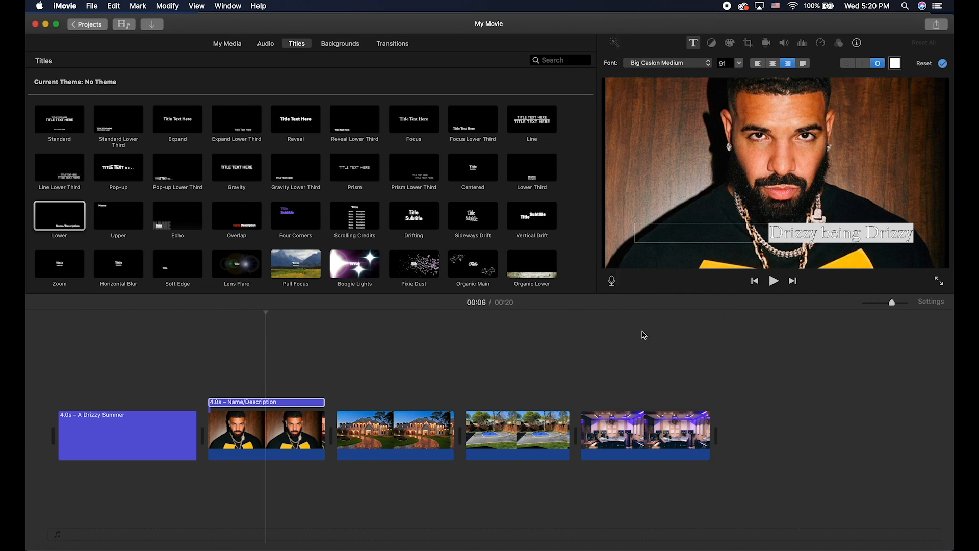
left_click(753, 231)
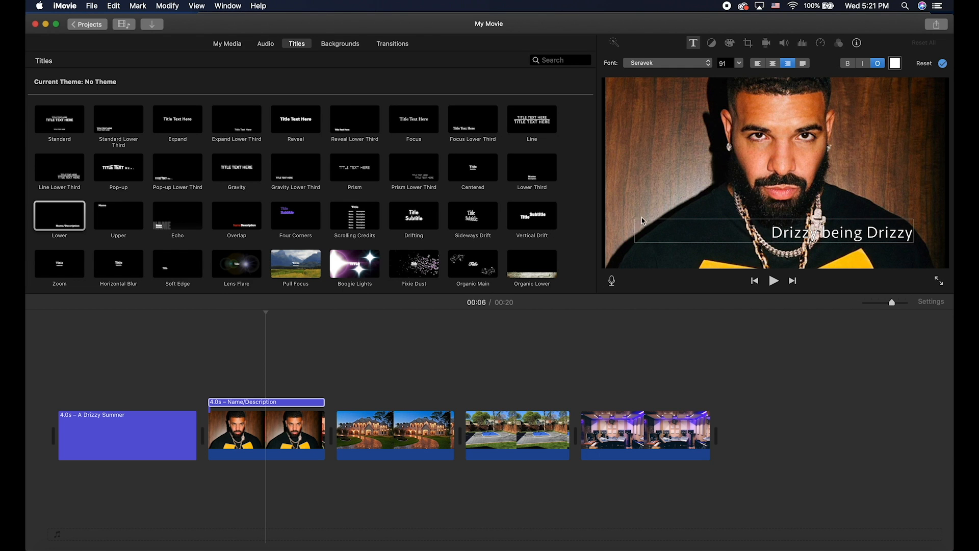
Step: Try a spectrum yellow on the "Drizzy being Drizzy" text and replace it with the golden yellow sampled from the shirt in the Drake photo
left_click_drag(771, 232, 924, 243)
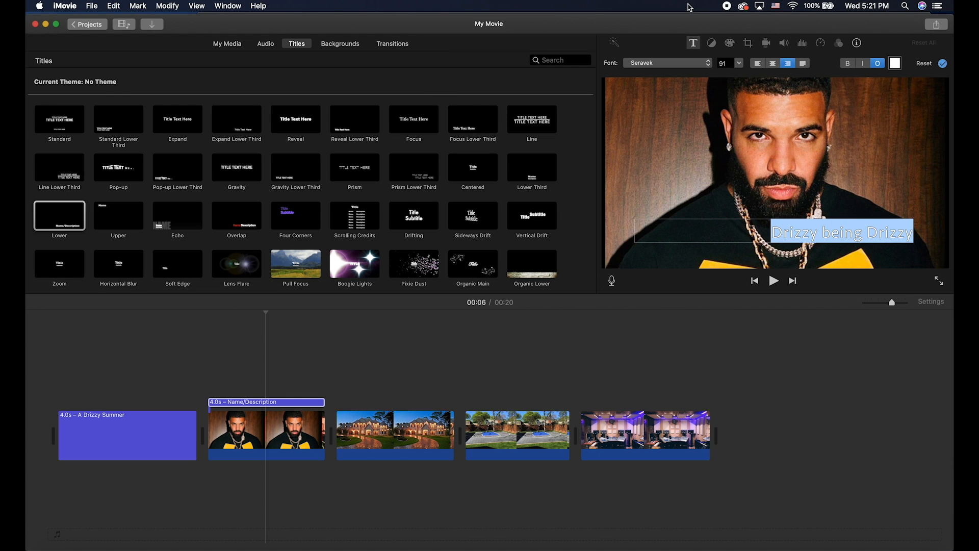
left_click(695, 43)
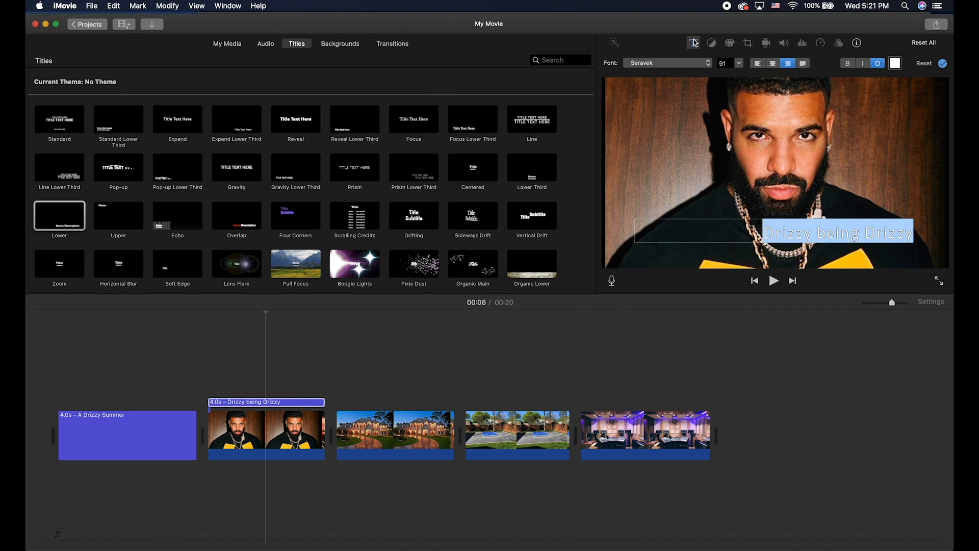
left_click(895, 64)
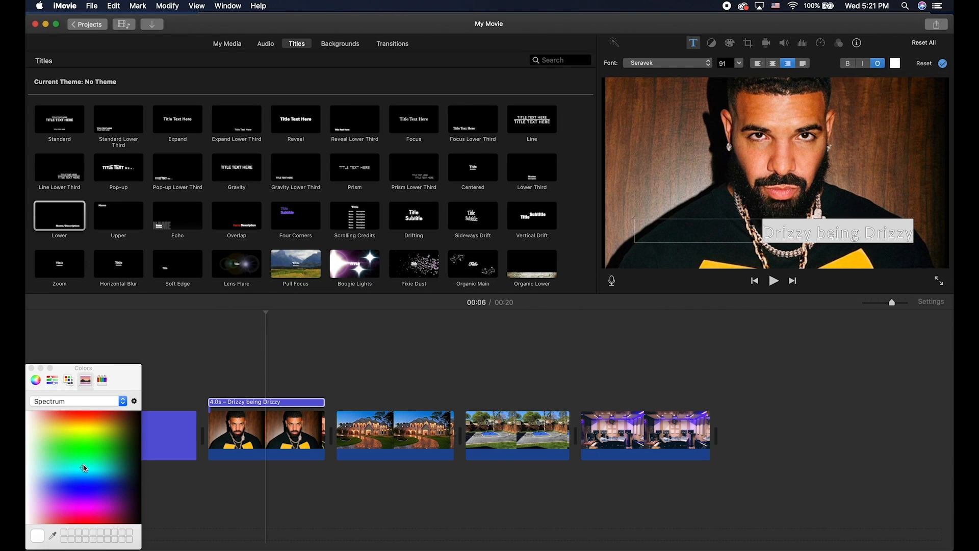
left_click_drag(84, 468, 84, 434)
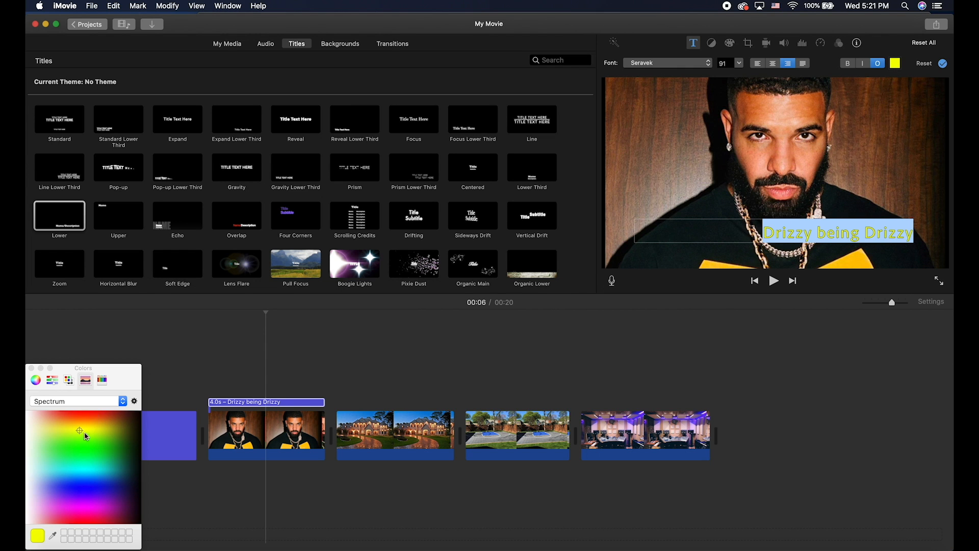
left_click(54, 536)
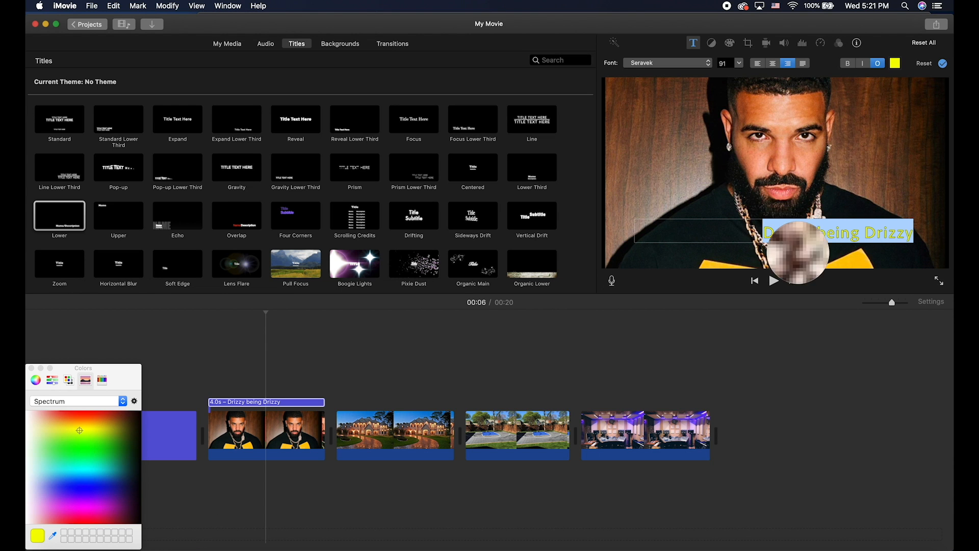
left_click(857, 259)
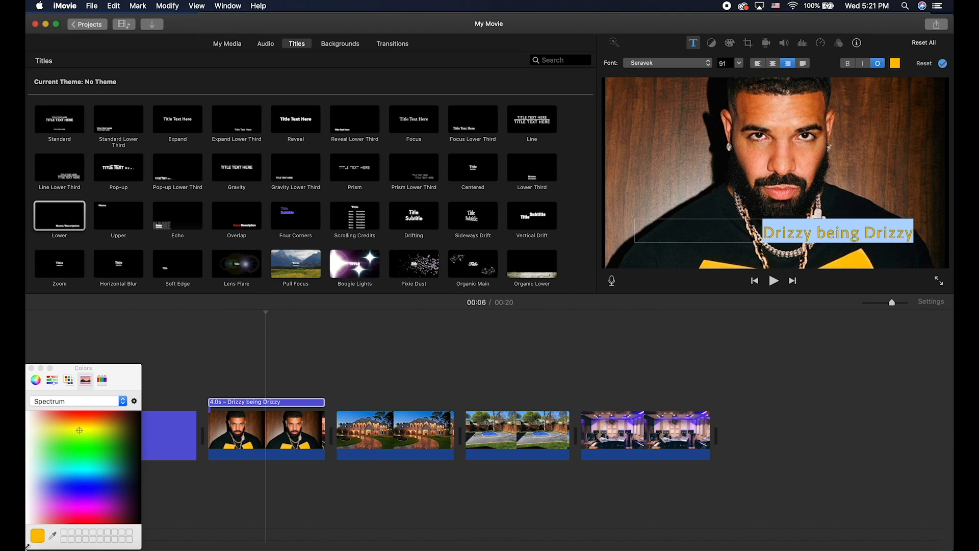
left_click(53, 536)
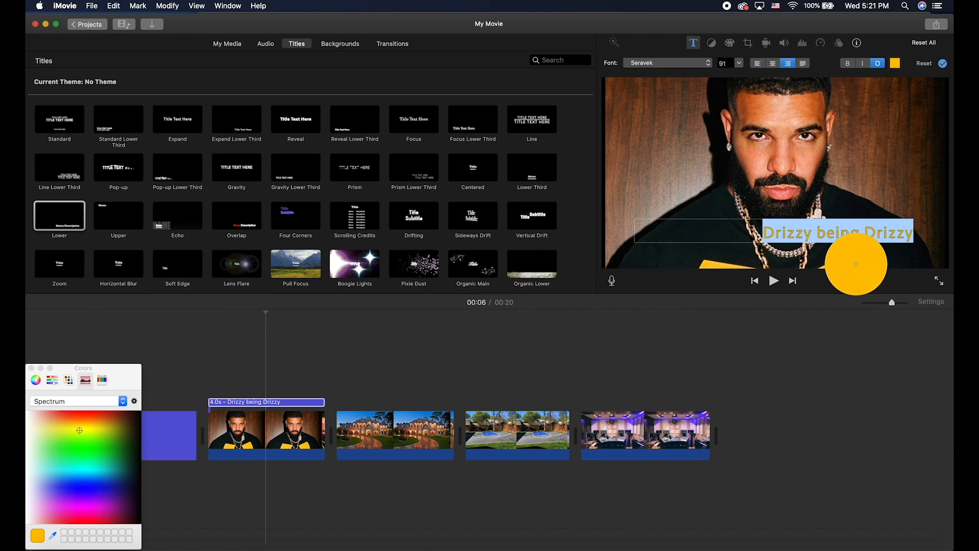
left_click(856, 264)
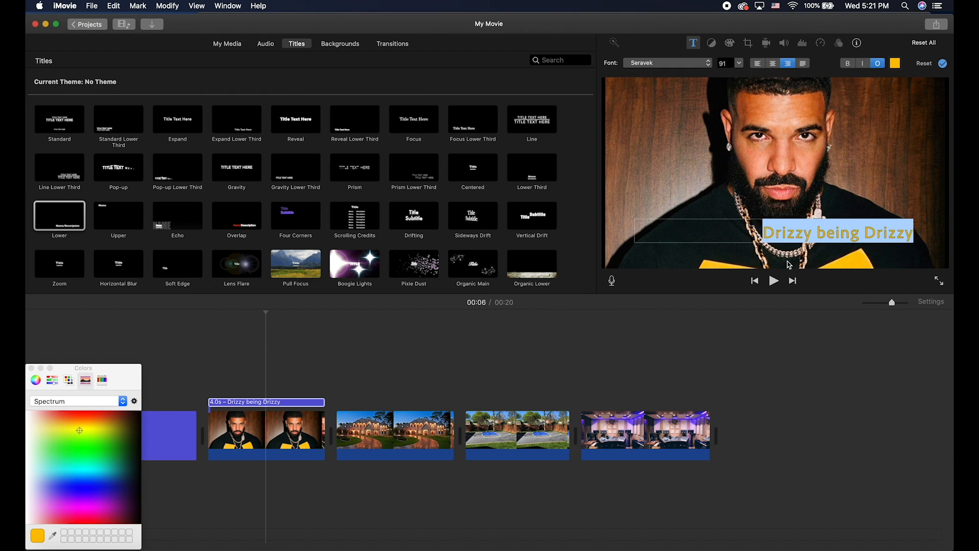
Step: Add an Expand title over the mansion photo and set its text to "Ballin' Out In Da' Crib"
left_click(221, 320)
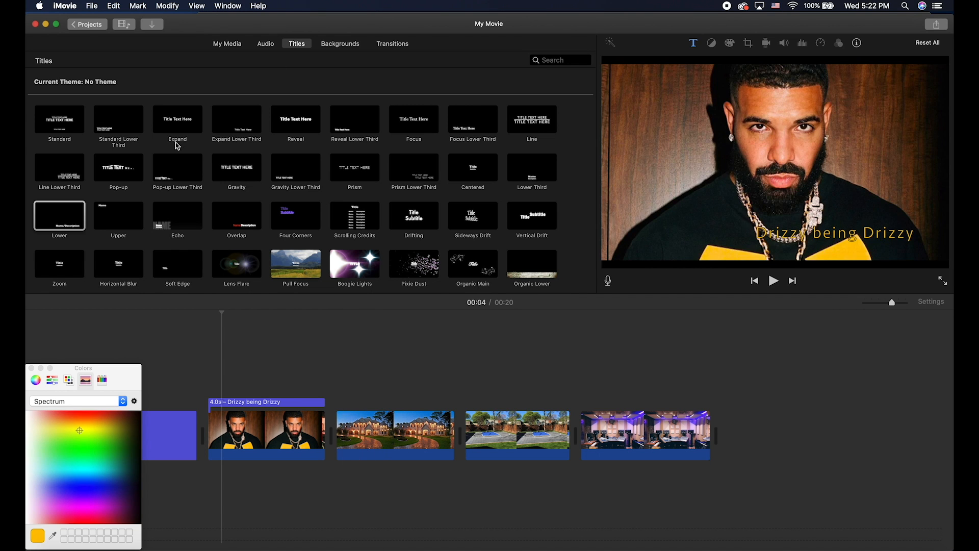
left_click(179, 126)
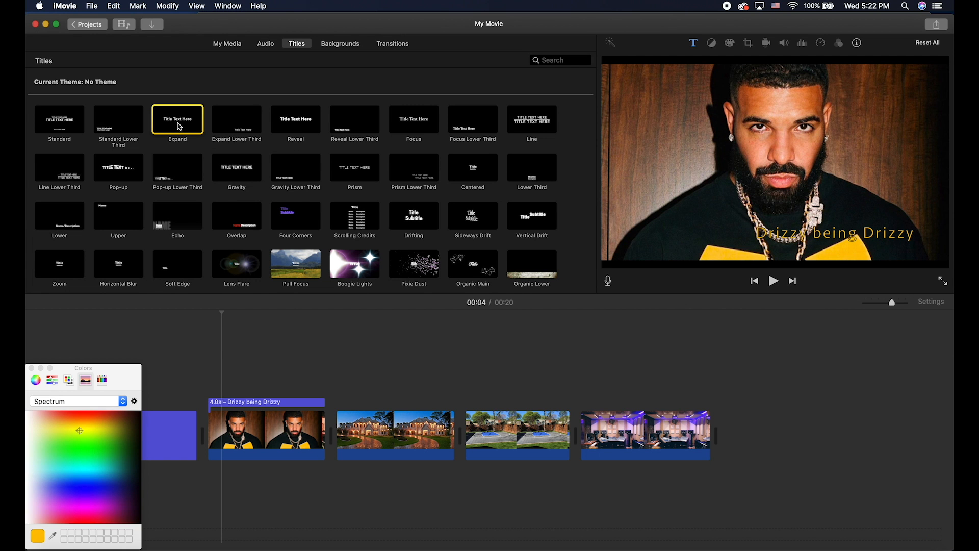
left_click_drag(179, 127, 347, 400)
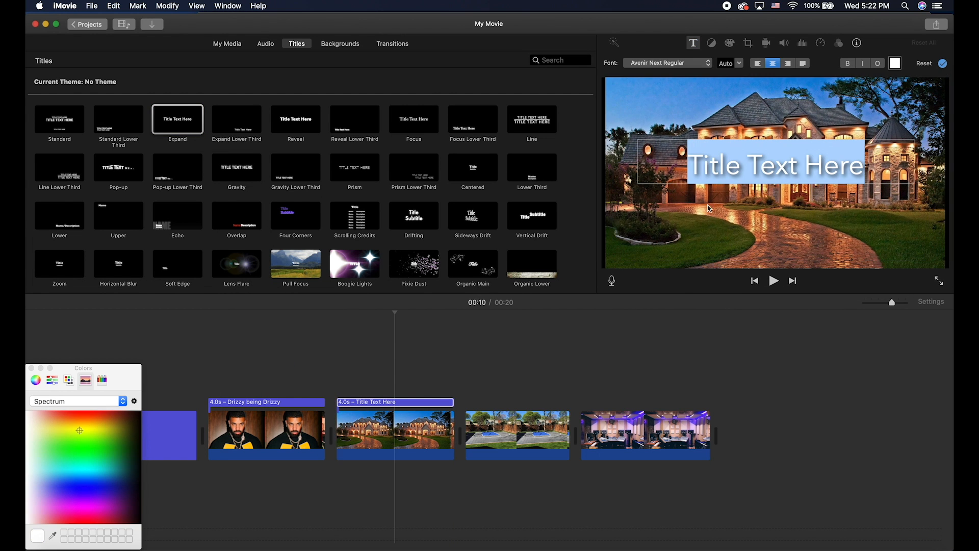
type("Ballin")
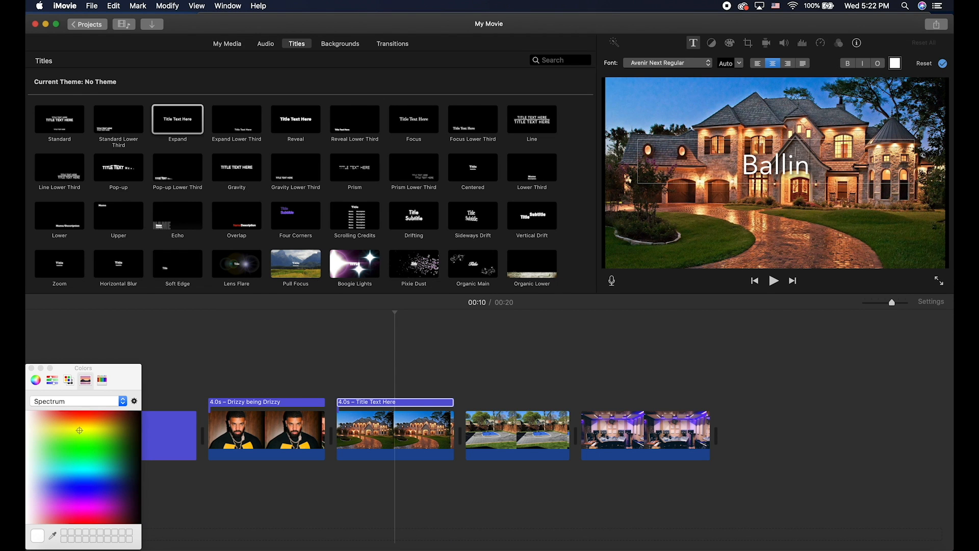
type("' Out")
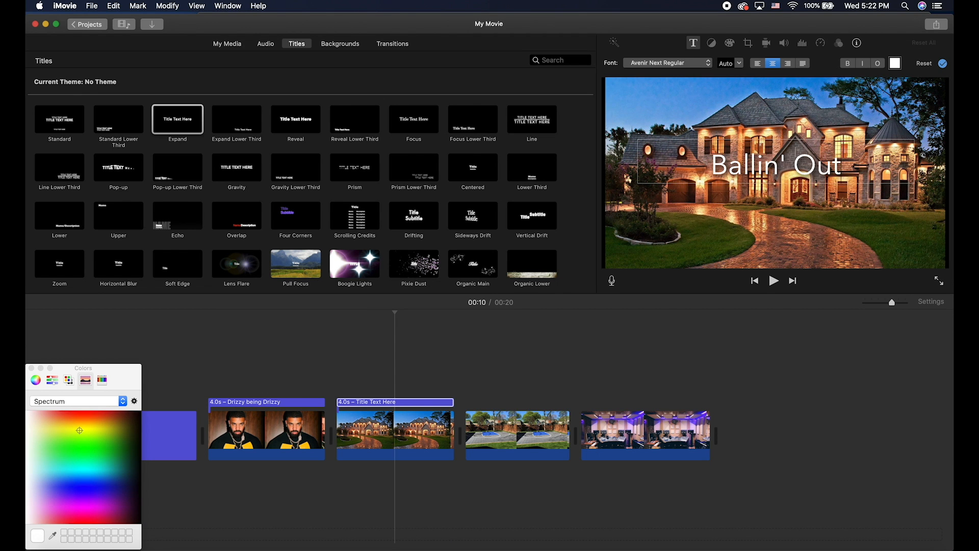
type(" In")
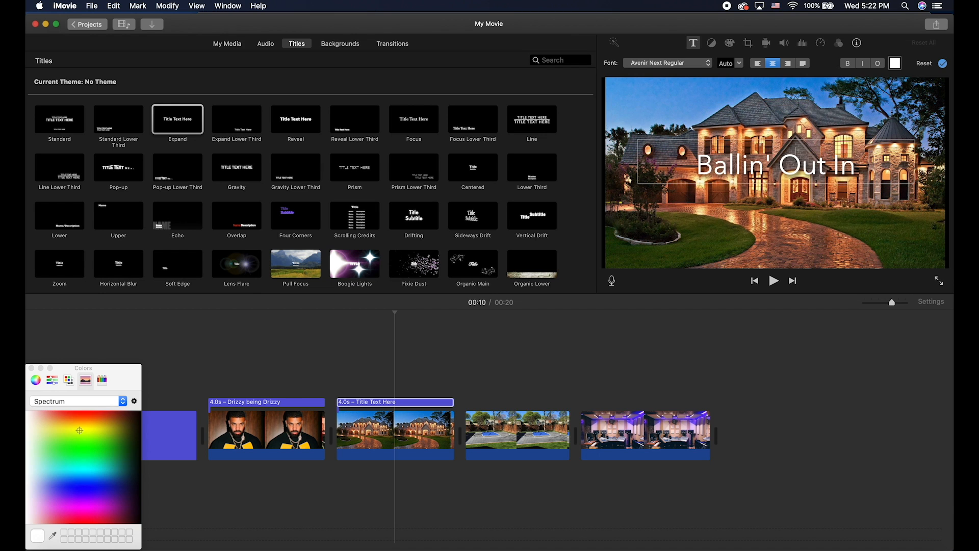
key("super+a")
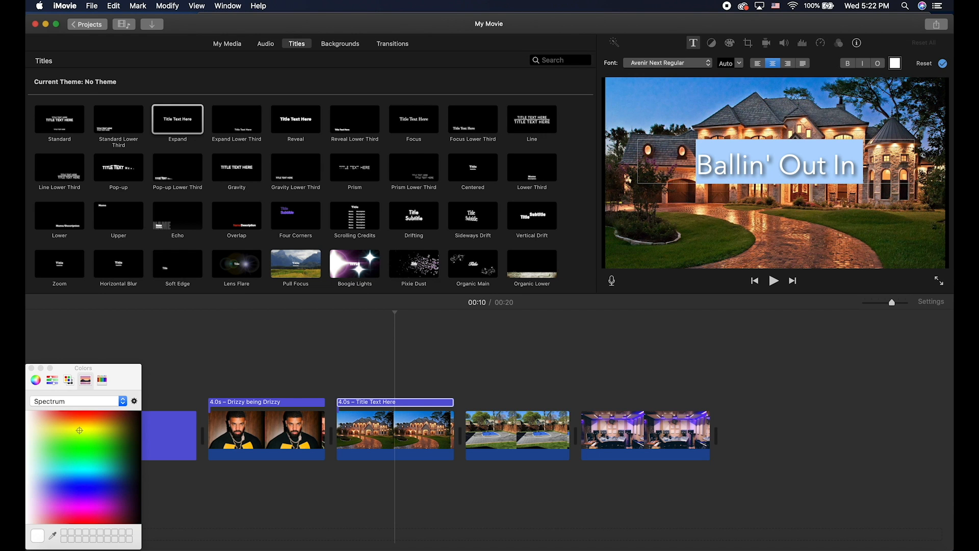
key("Right")
type("Da")
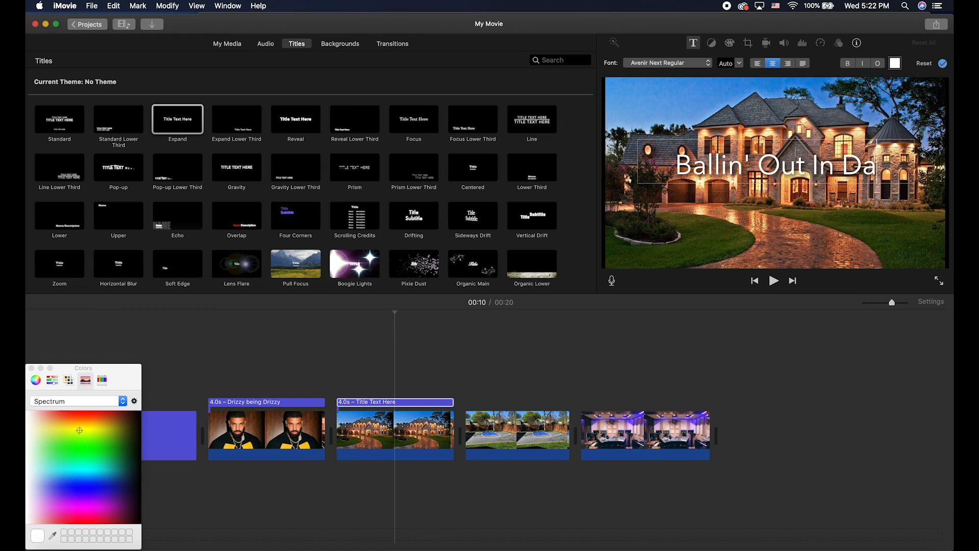
type("' C")
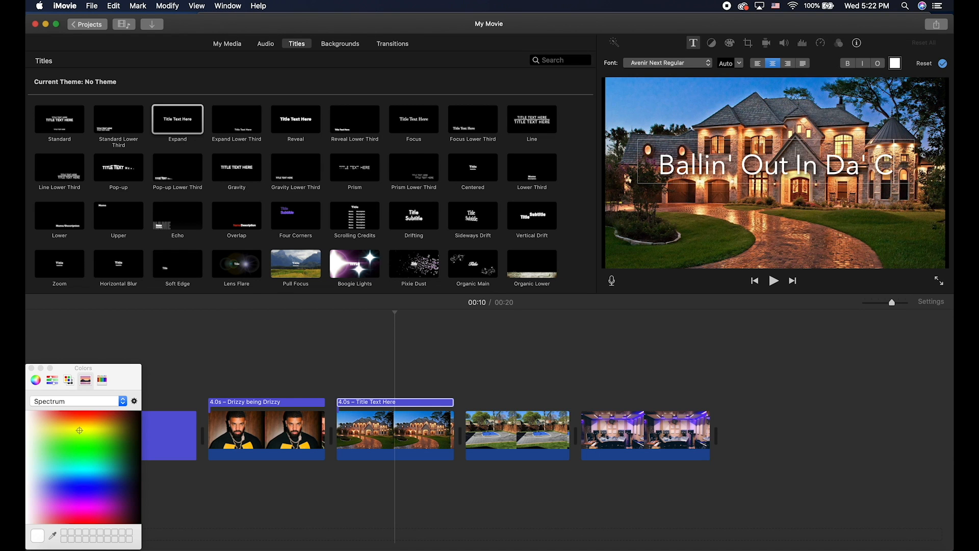
type("rib")
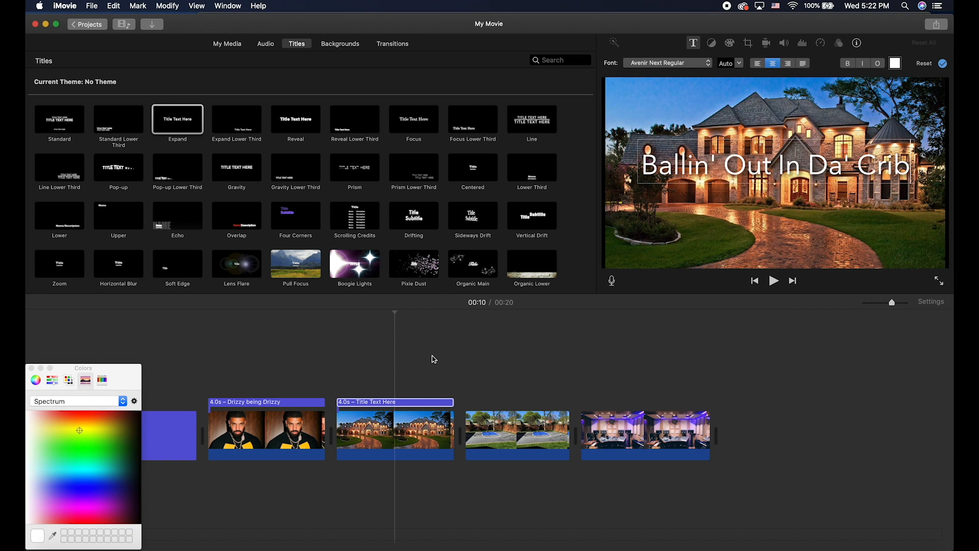
left_click(493, 366)
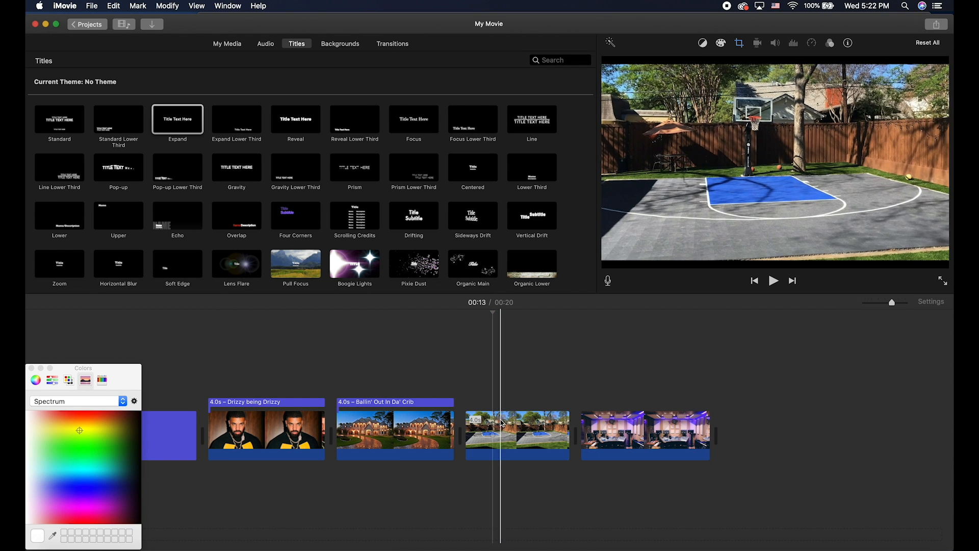
Step: Add an Expand Lower Third title over the basketball court photo and set its text to "Ballin' On Da Court"
left_click(513, 434)
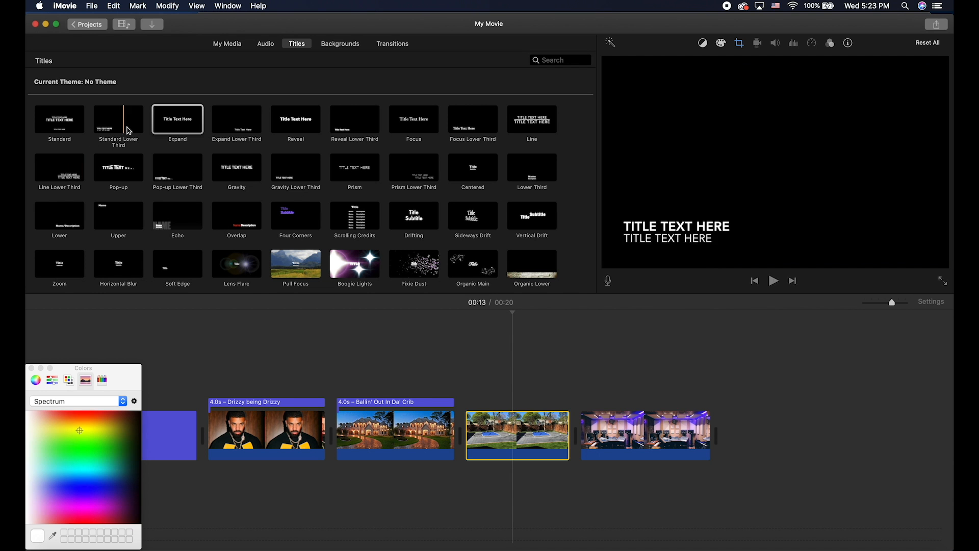
left_click(240, 127)
left_click_drag(240, 126, 464, 404)
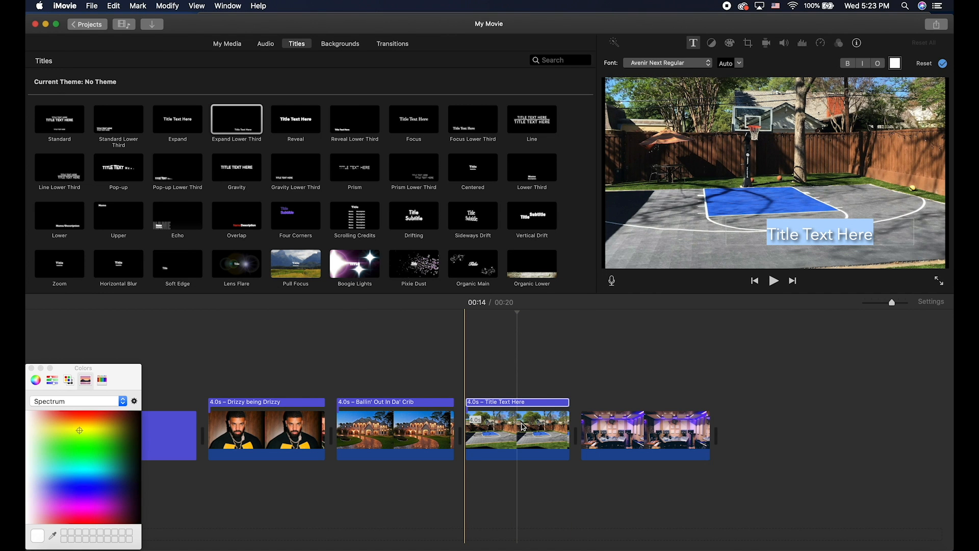
type("Ball")
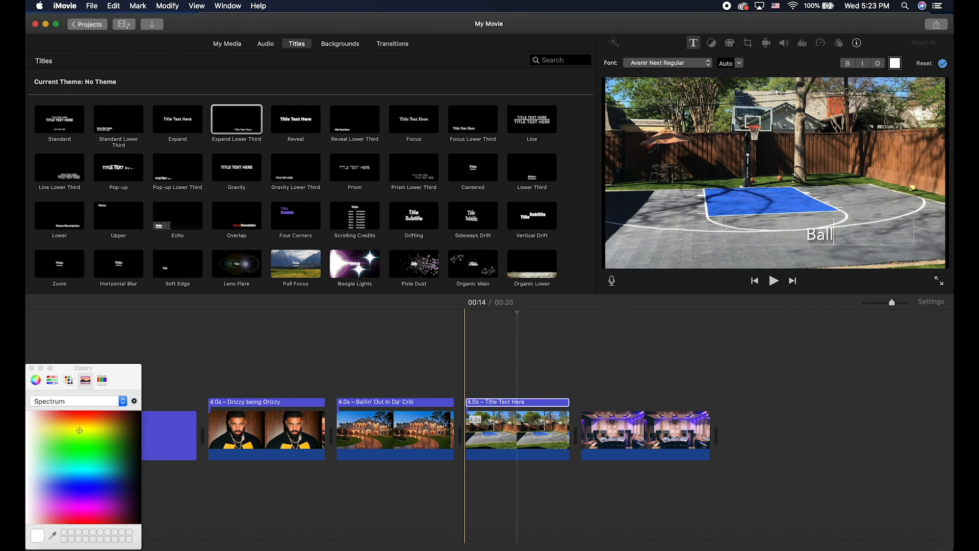
type("in' On D")
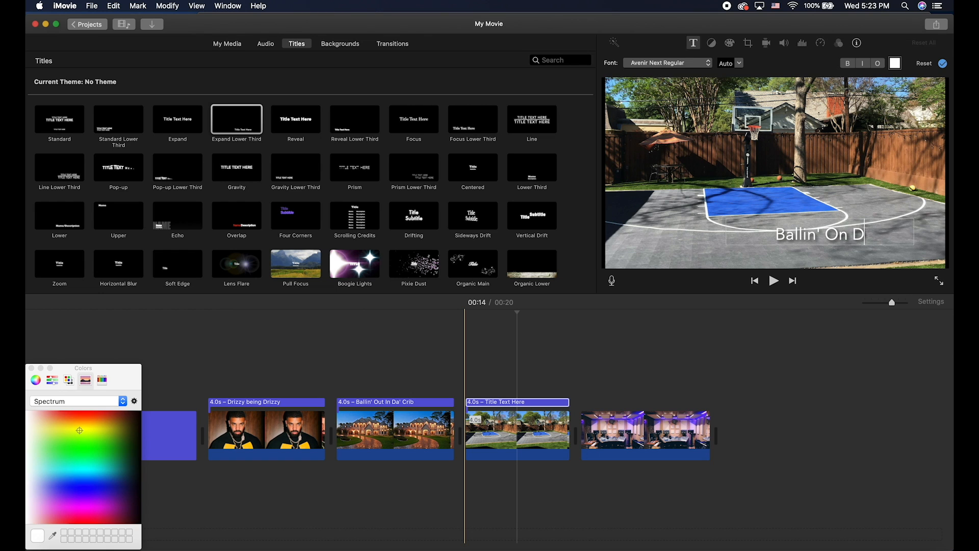
type("a Court")
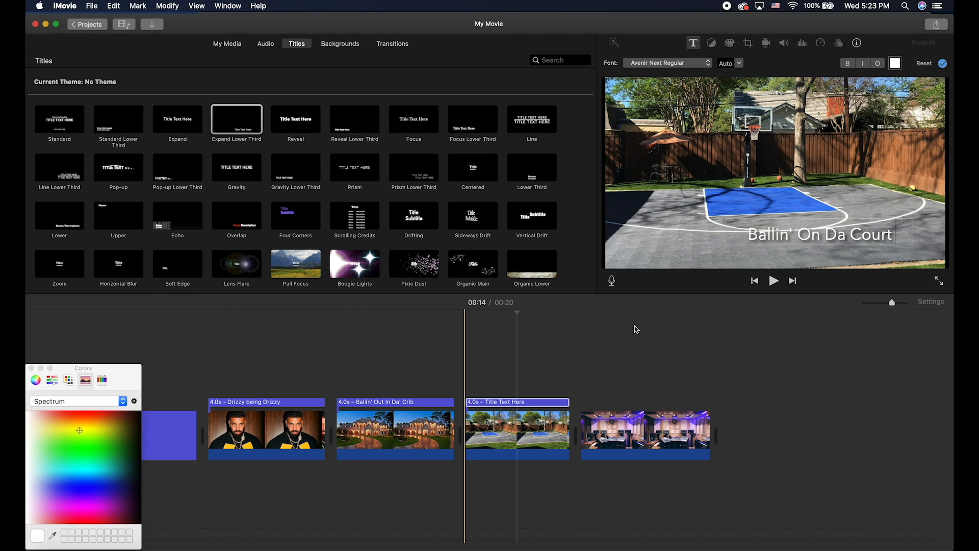
Step: Add a Drifting title over the recording studio photo and set its subtitle to "In Da Studio"
left_click(623, 422)
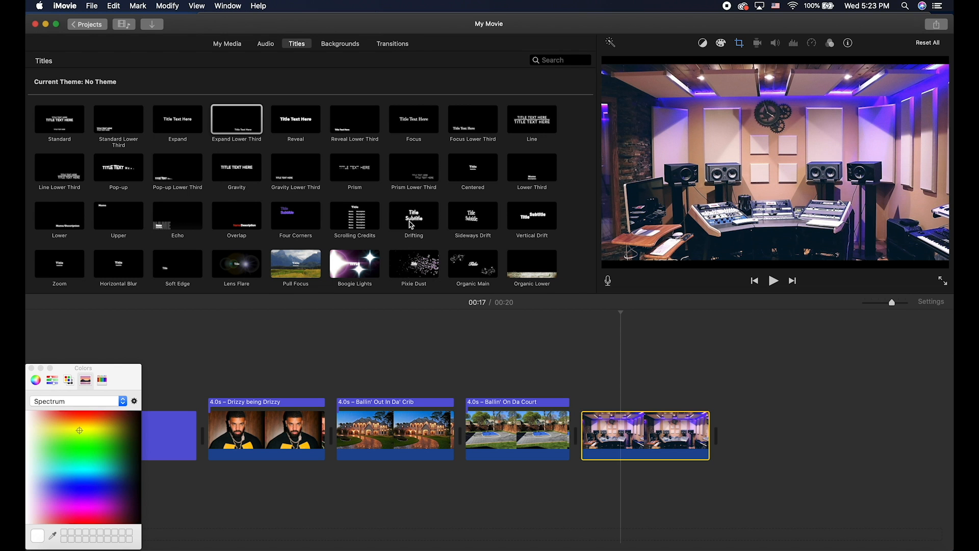
left_click_drag(412, 224, 582, 400)
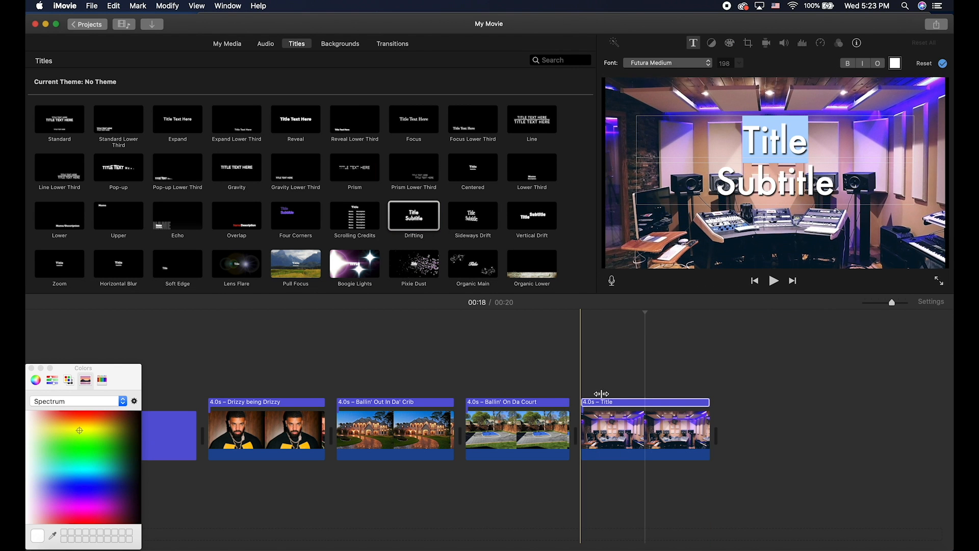
left_click(774, 182)
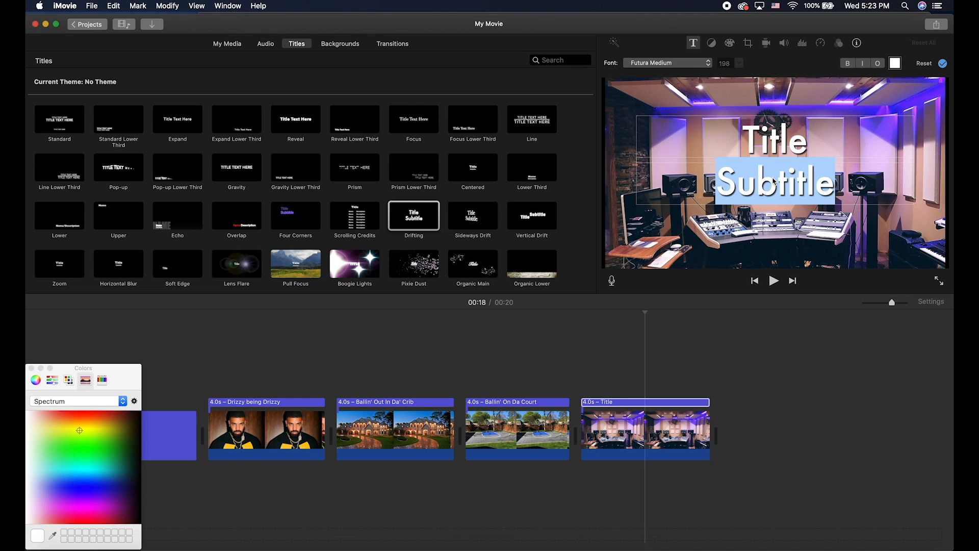
left_click(831, 187)
left_click_drag(838, 186, 716, 103)
key("BackSpace")
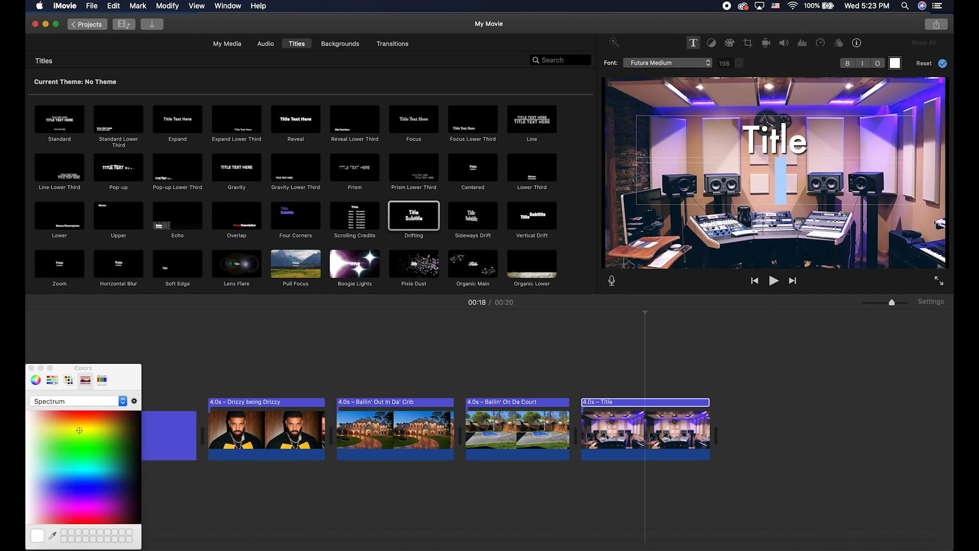
type("In Da Studio")
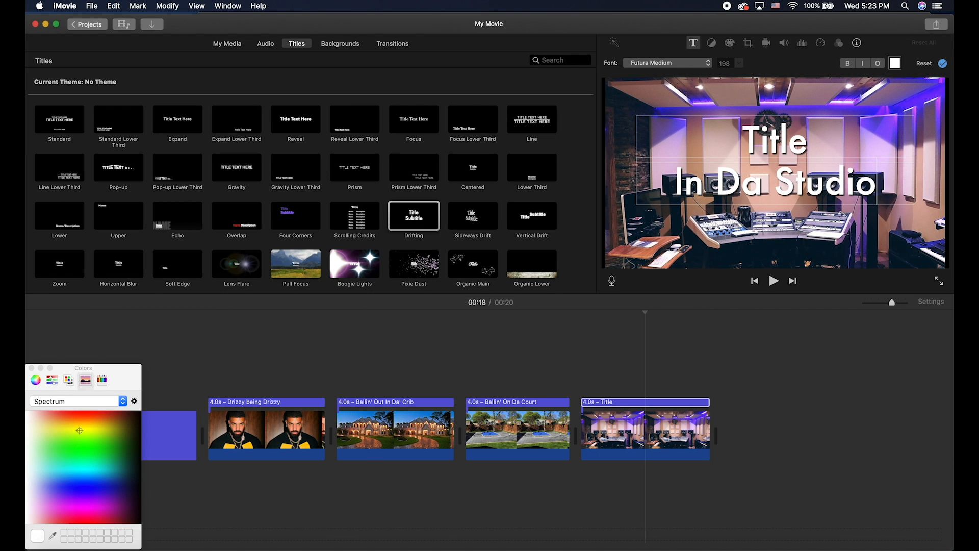
Step: Set the main line of the studio photo's title to "Jammin'" and close the Colors window
left_click(766, 142)
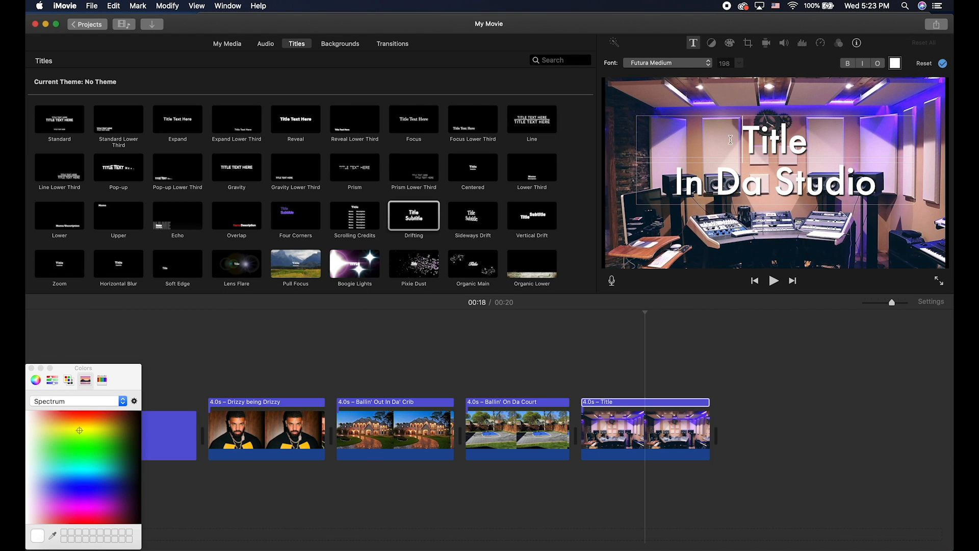
double_click(766, 142)
type("Jammin'")
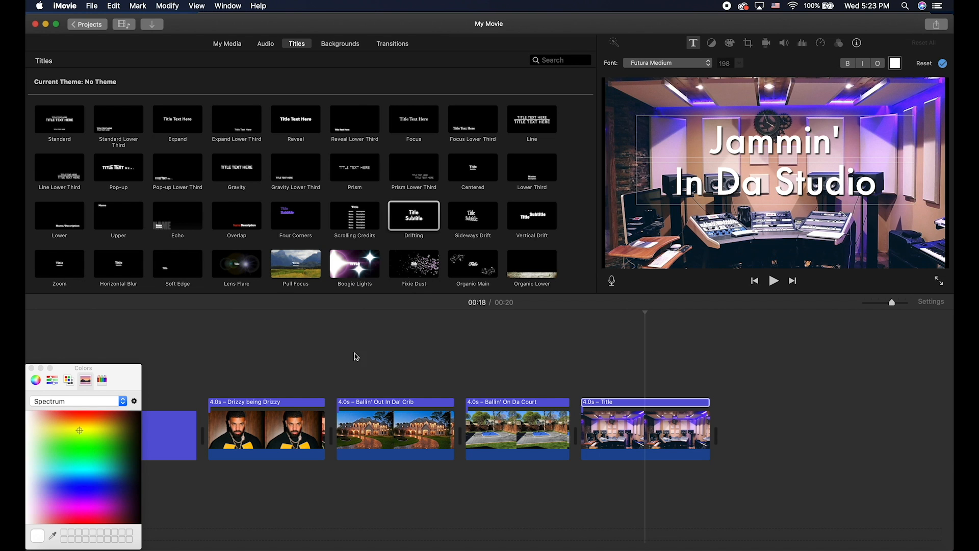
left_click(32, 368)
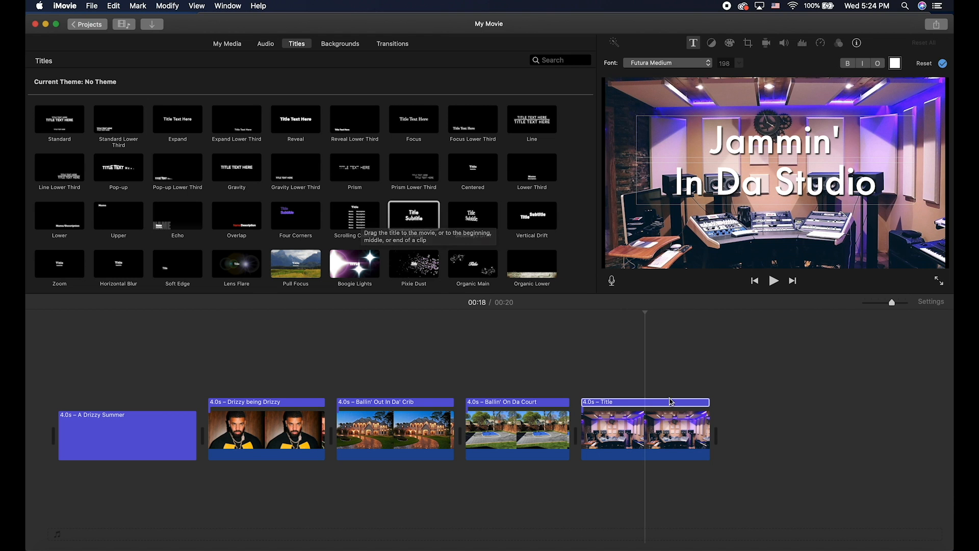
Step: Add a Scrolling Credits title after the last photo and set its heading to "Credits"
left_click(357, 220)
left_click_drag(357, 221, 731, 420)
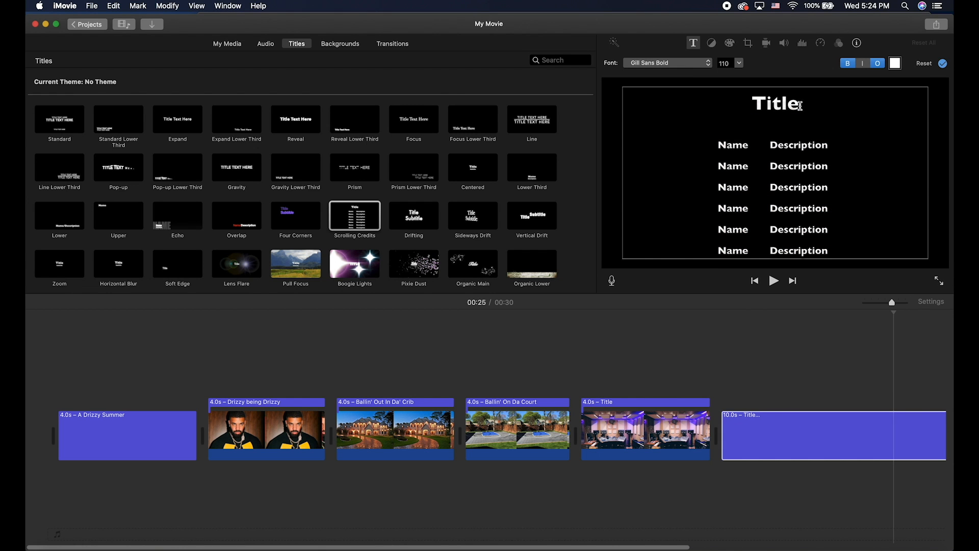
left_click_drag(801, 104, 745, 96)
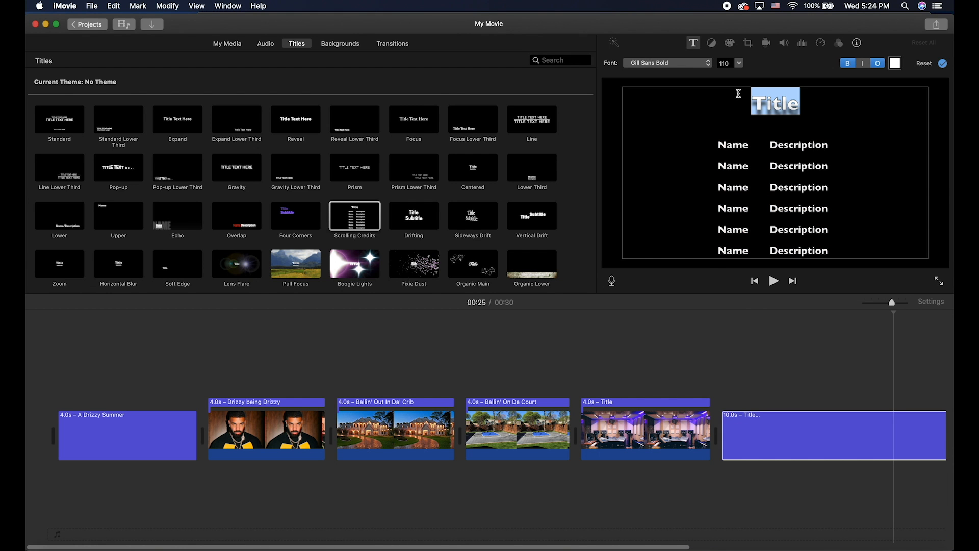
type("Credits")
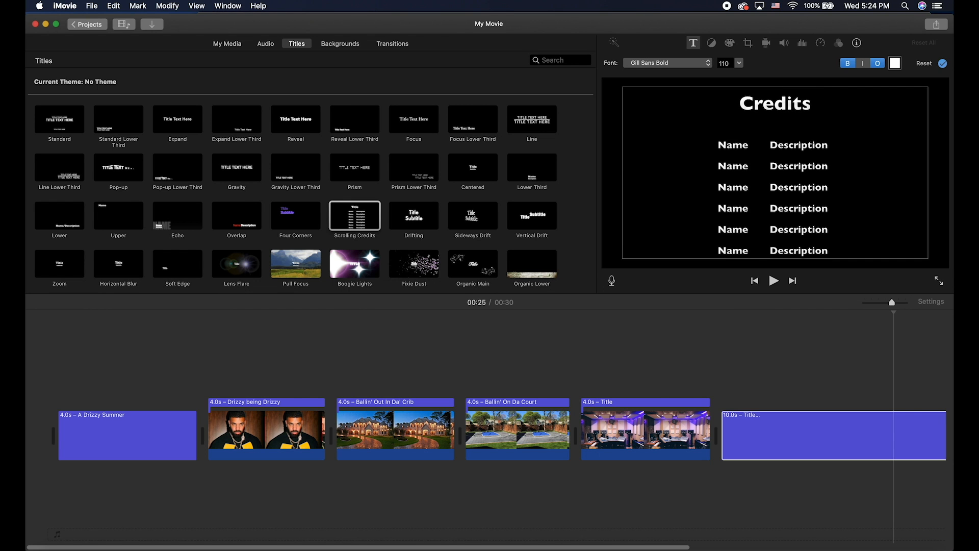
Step: Fill in the first credits row with the name "Drake" and the description "Editor"
left_click(749, 145)
key("BackSpace")
key("BackSpace")
key("BackSpace")
key("BackSpace")
type("Drake")
left_click_drag(829, 146, 773, 140)
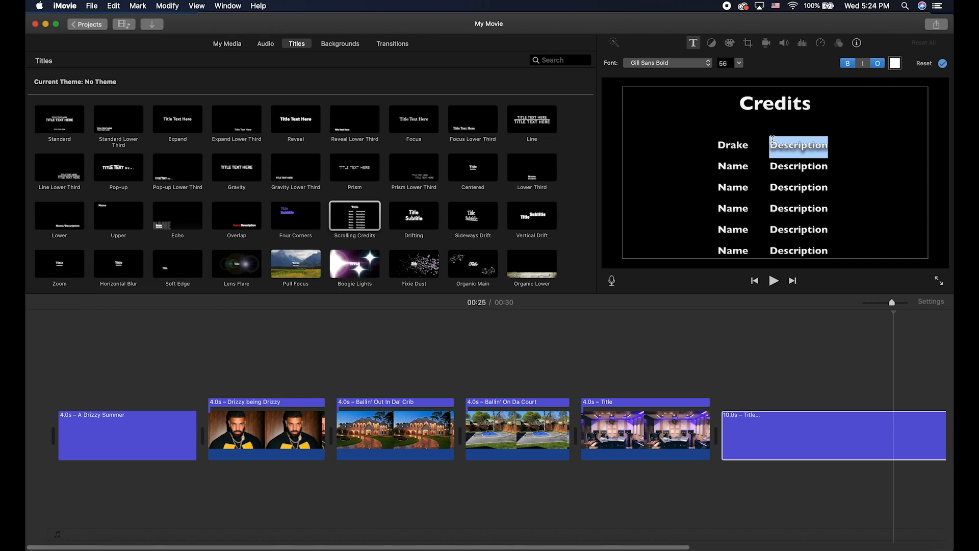
type("Editor")
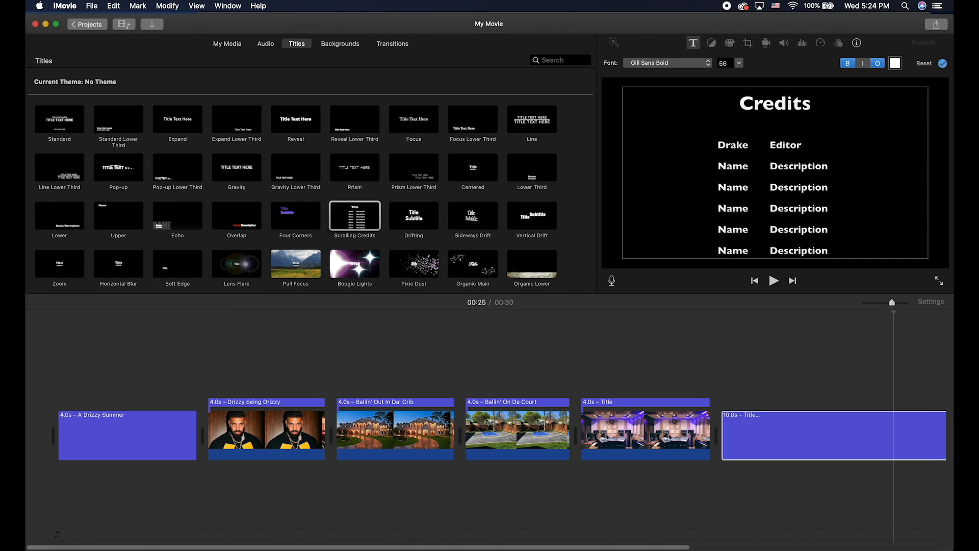
Step: Fill in the second credits row with the name "Drake" and the description "Camera Operator"
left_click_drag(750, 170, 712, 169)
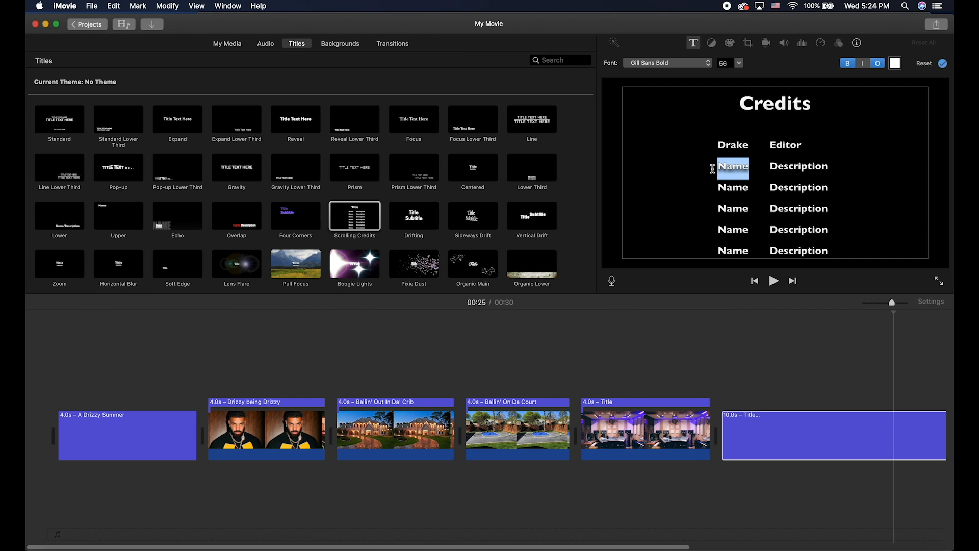
type("Dra")
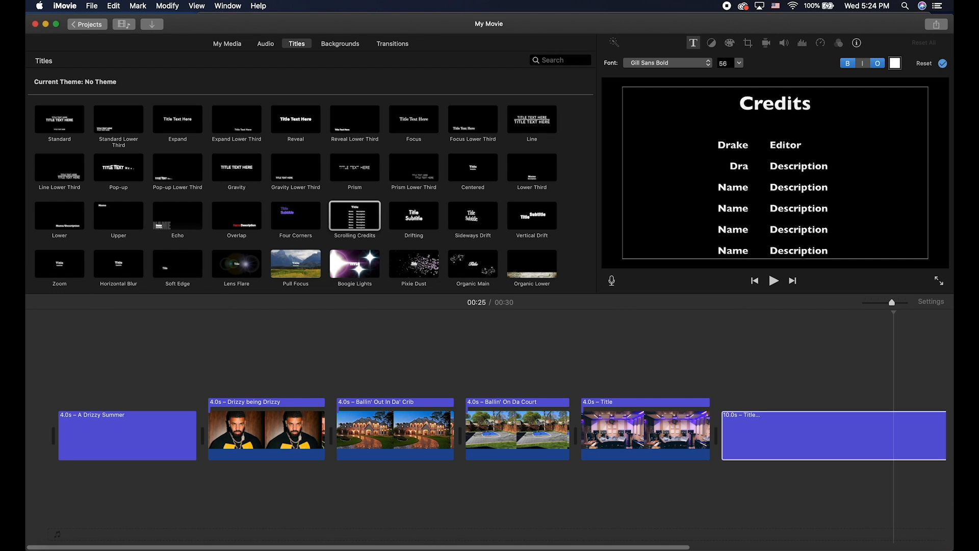
type("ke")
left_click_drag(828, 167, 774, 169)
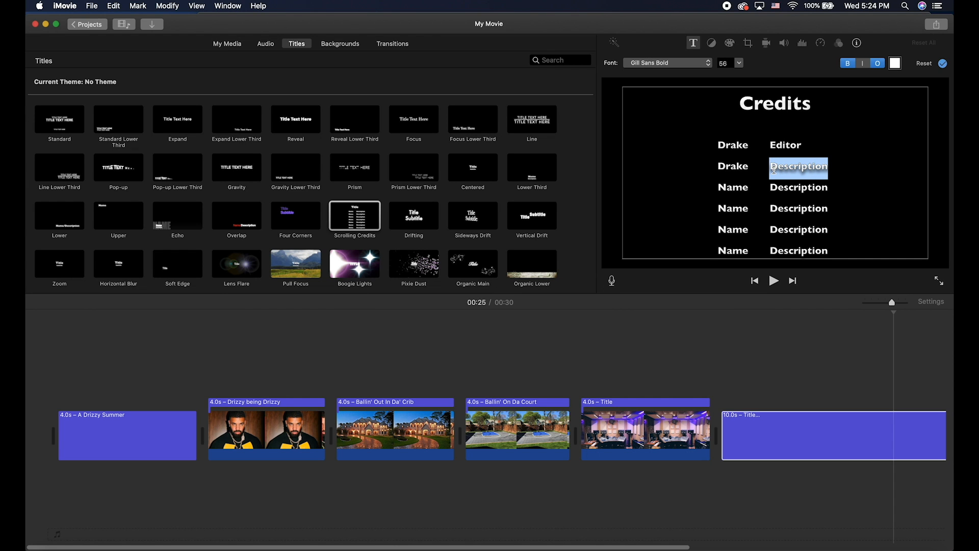
type("Camera")
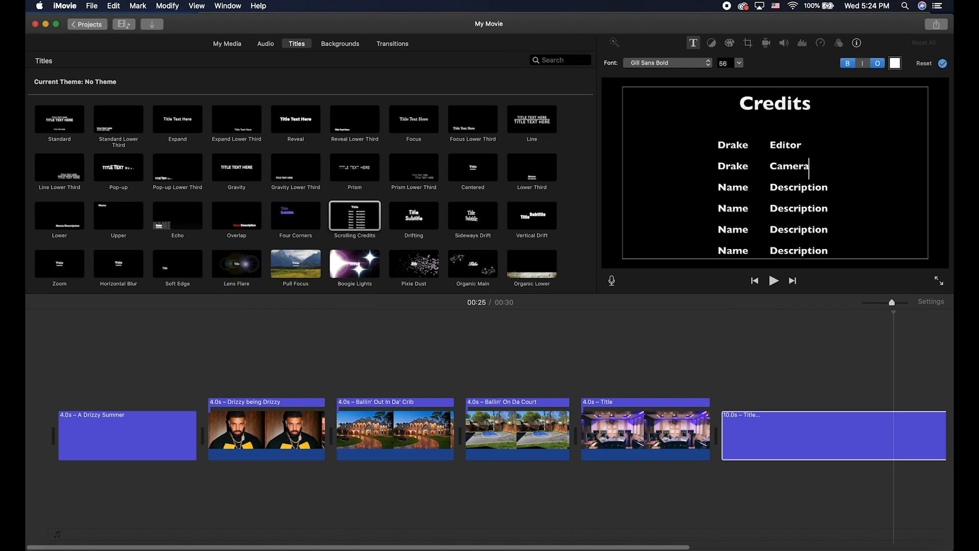
type(" Operator")
Step: Delete all the unused Name and Description placeholder rows below the Camera Operator row in the credits
left_click_drag(719, 188, 838, 271)
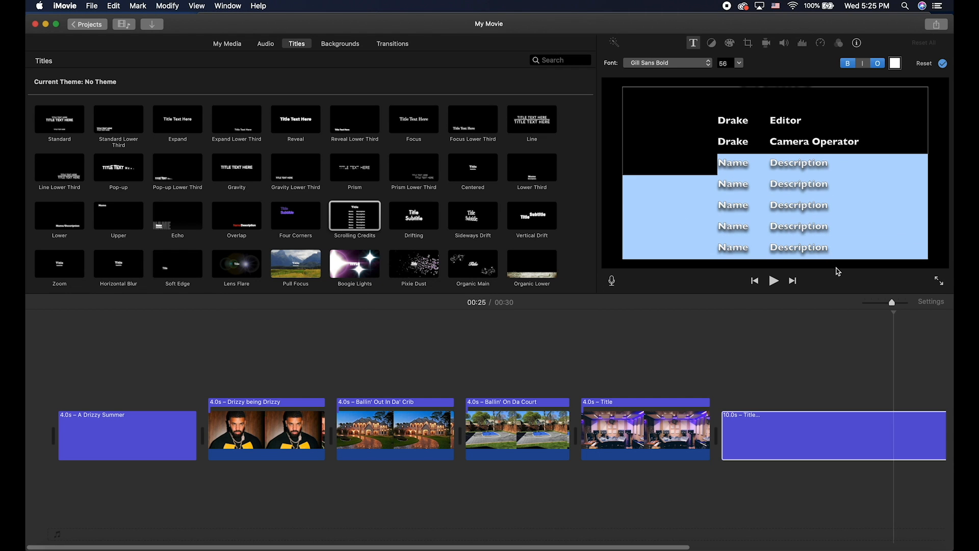
key("BackSpace")
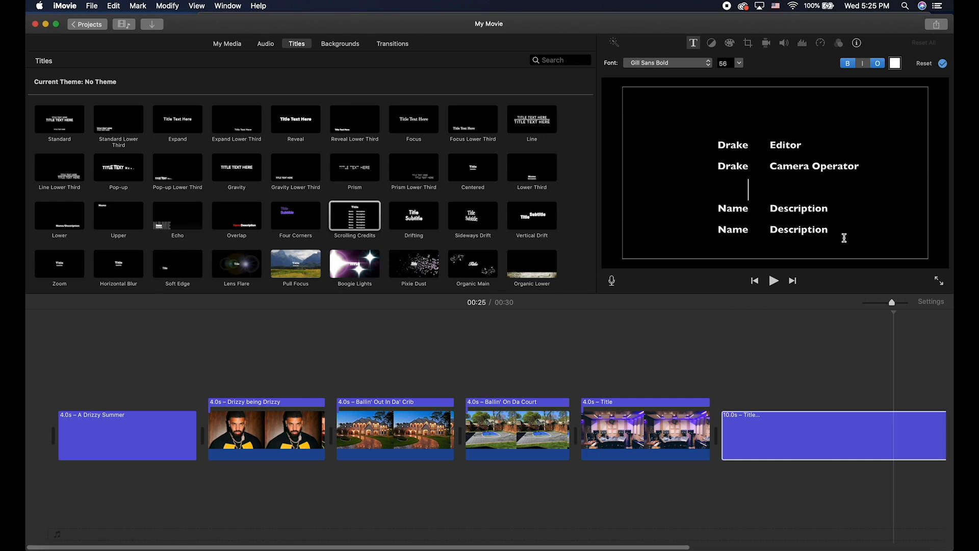
left_click_drag(821, 227, 709, 202)
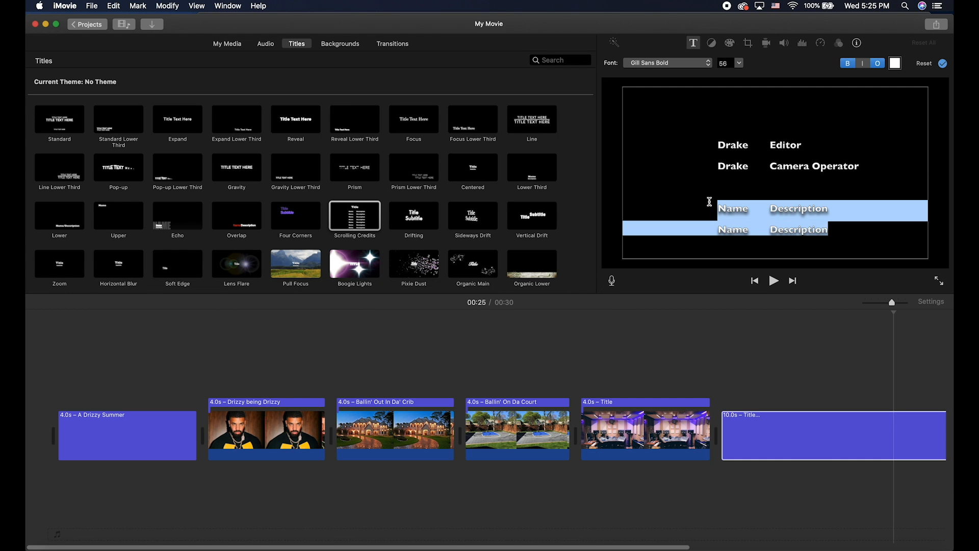
key("BackSpace")
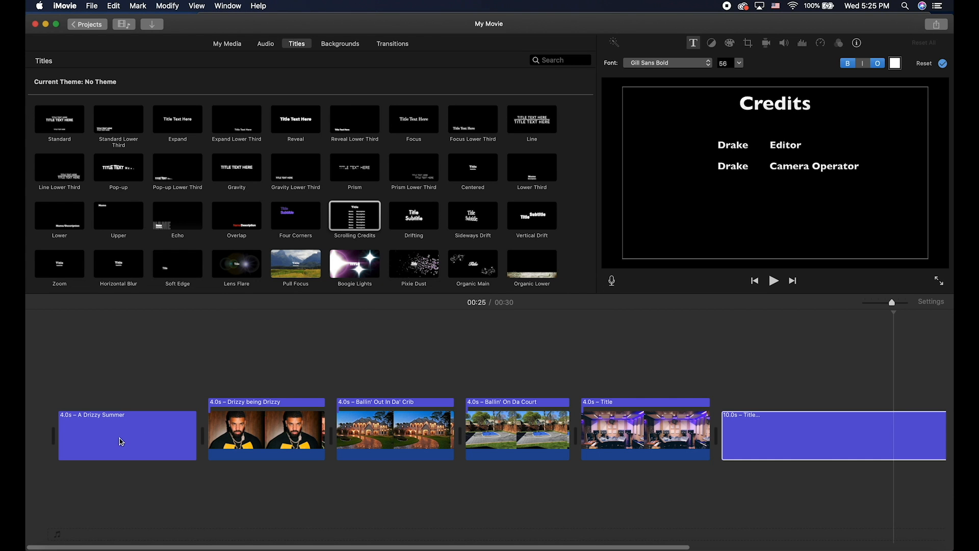
left_click(112, 361)
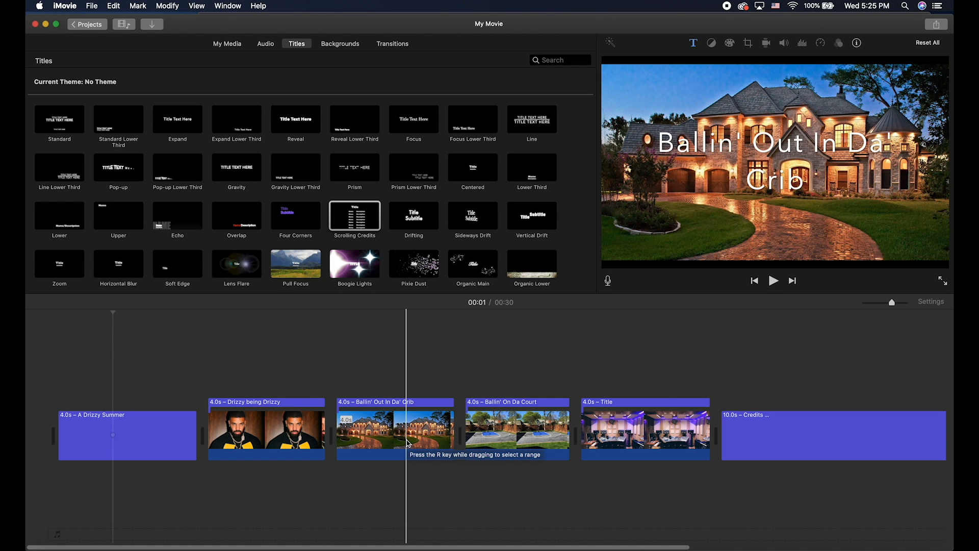
Step: Add a Fade to Black transition between the "A Drizzy Summer" title and the Drake portrait
left_click(394, 45)
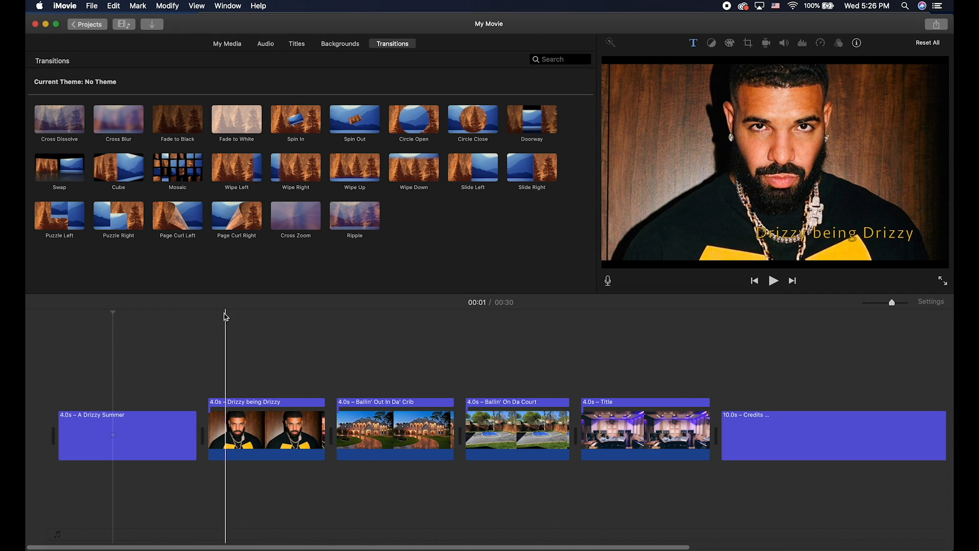
left_click(178, 121)
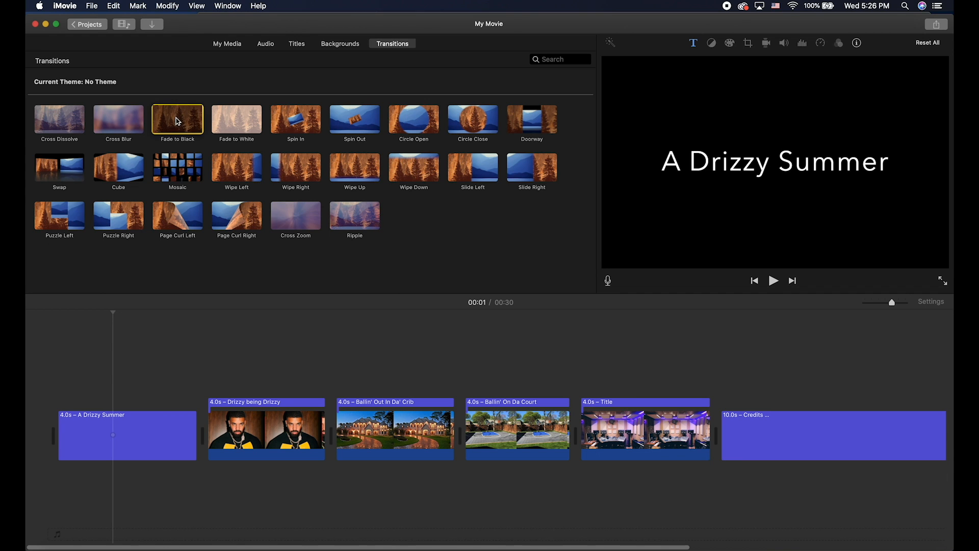
left_click_drag(178, 121, 184, 431)
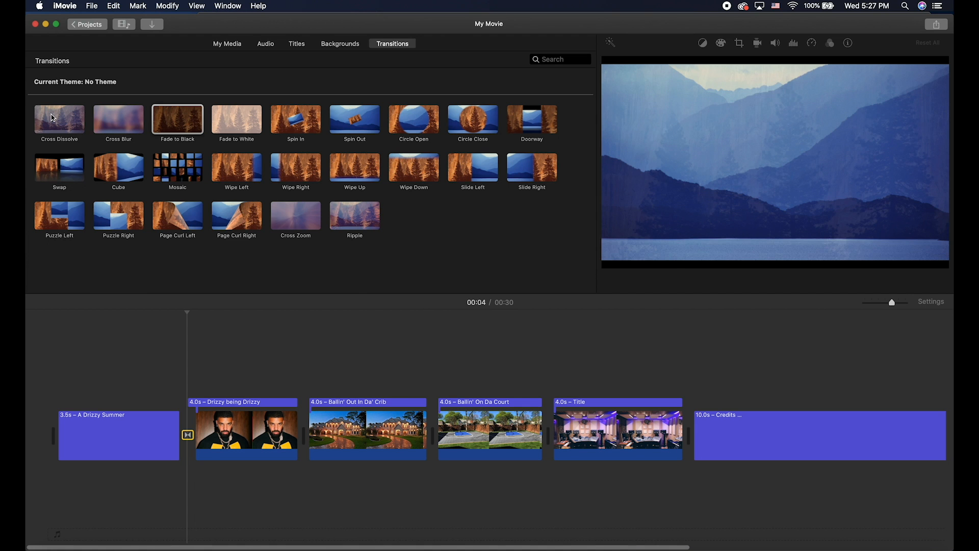
Step: Add a Cross Dissolve between the Drake portrait and the house photo, and a Cross Zoom between the house and court photos
left_click_drag(53, 117, 290, 436)
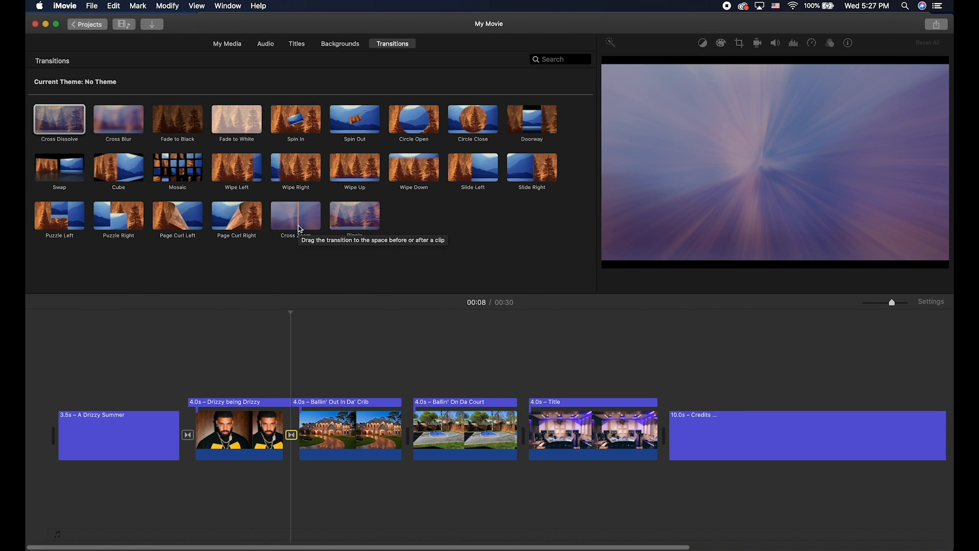
left_click_drag(300, 226, 391, 434)
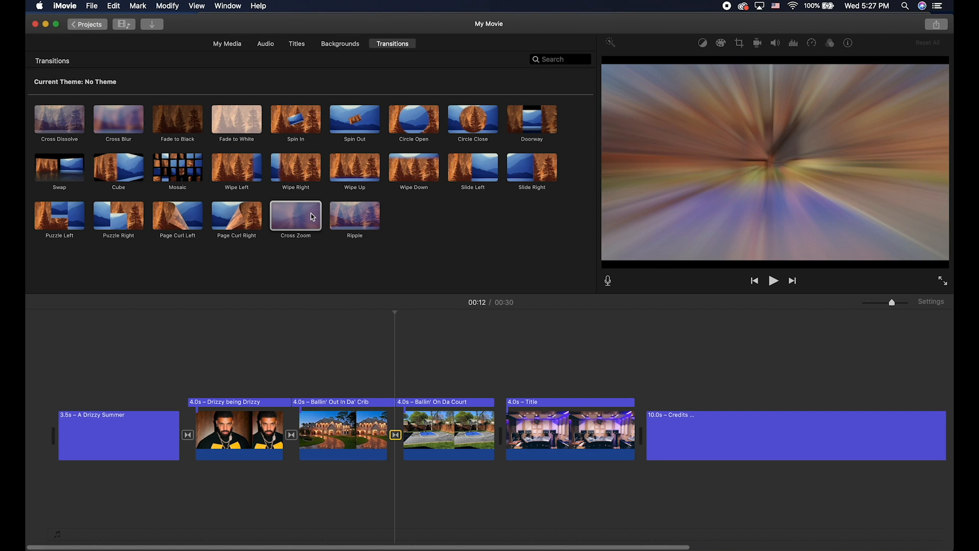
Step: Add a Puzzle Left transition between the court and studio photos, and a Fade to Black between the studio photo and the credits
left_click_drag(74, 223, 490, 441)
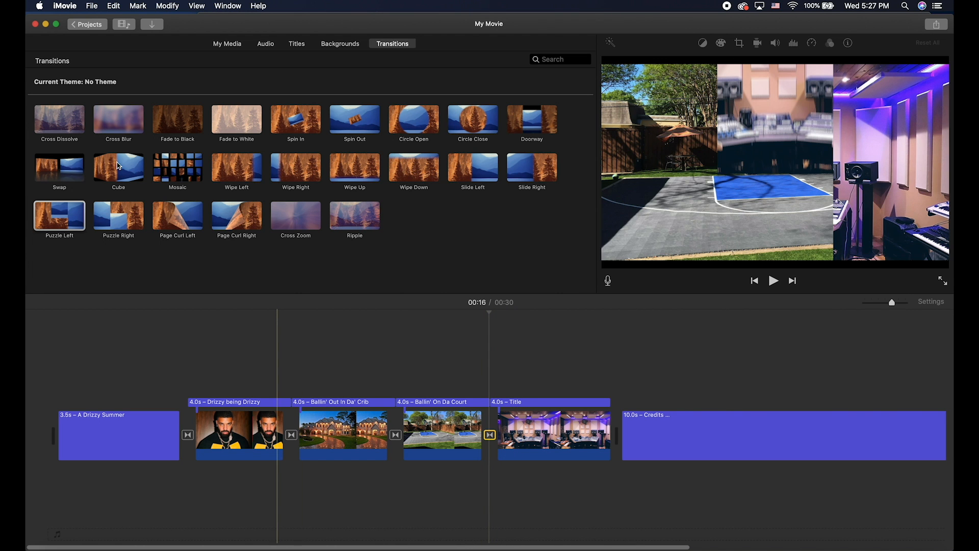
left_click_drag(172, 129, 601, 437)
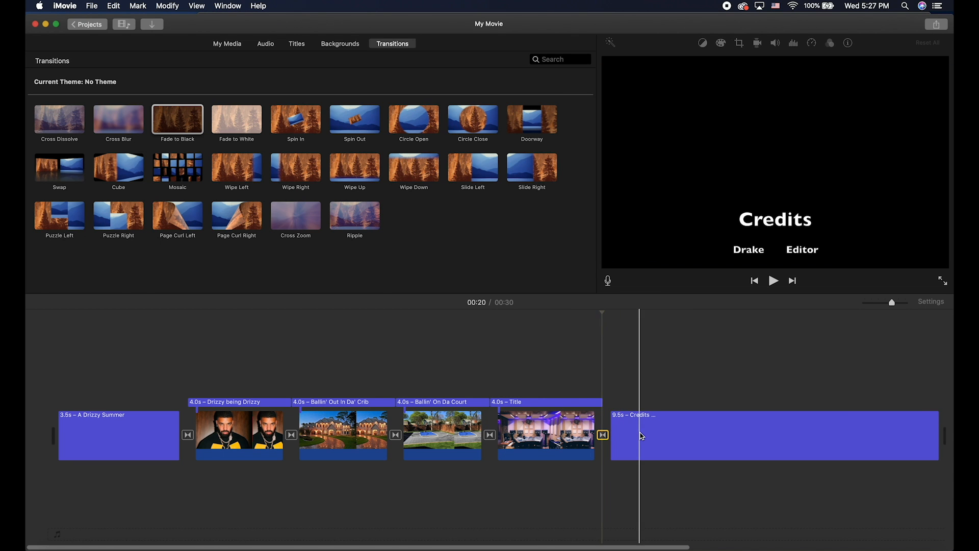
scroll(642, 436, "right", 4)
scroll(642, 437, "right", 1)
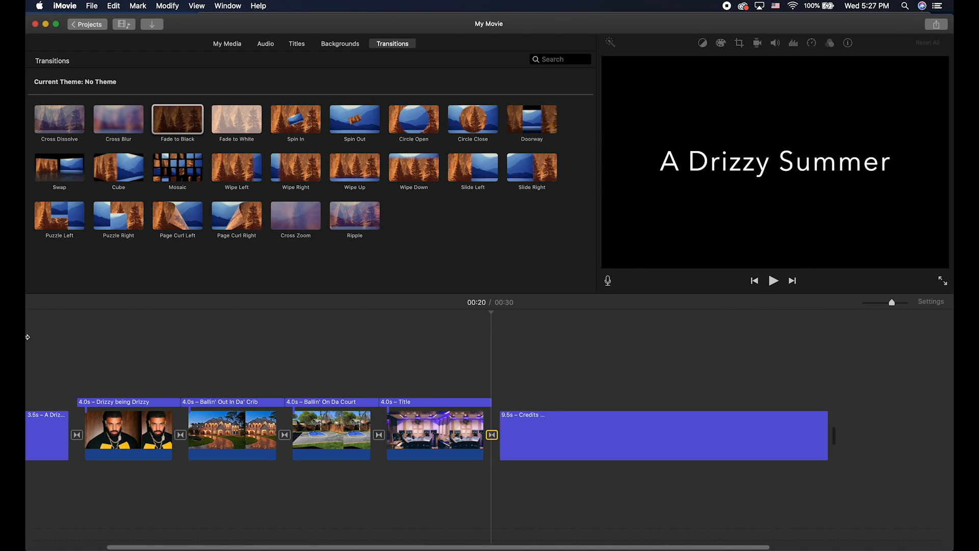
Step: Set the studio photo's title to "Jammin'" and its subtitle to "In Da Studio"
scroll(80, 445, "left", 5)
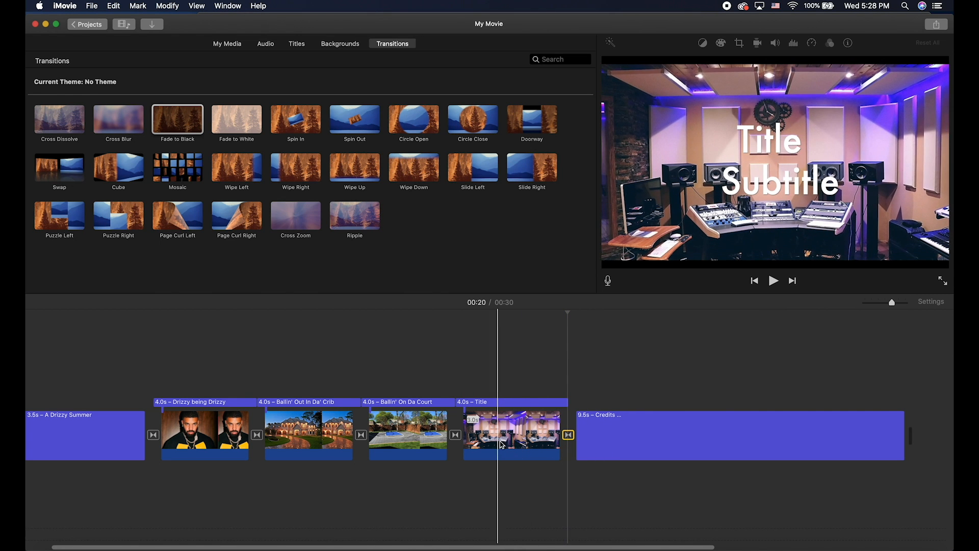
left_click(508, 403)
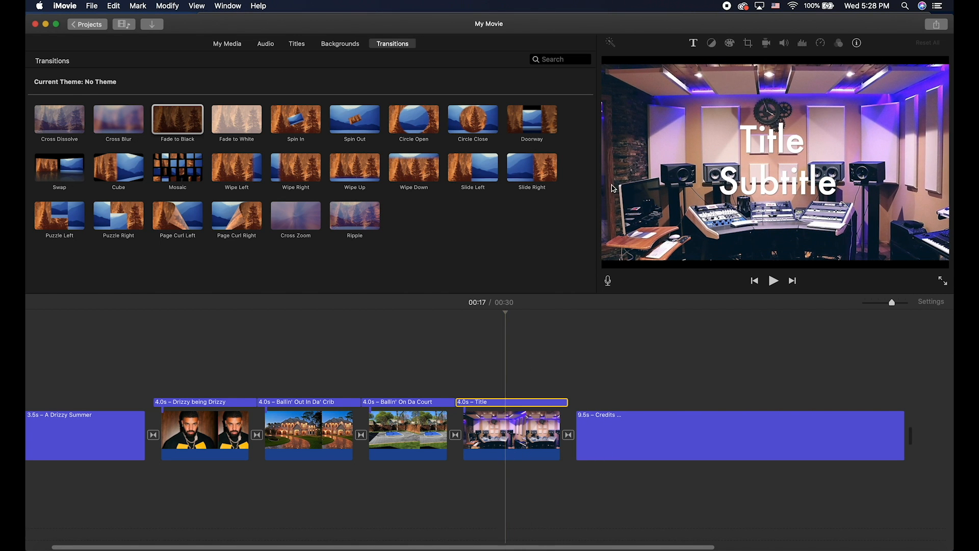
double_click(764, 147)
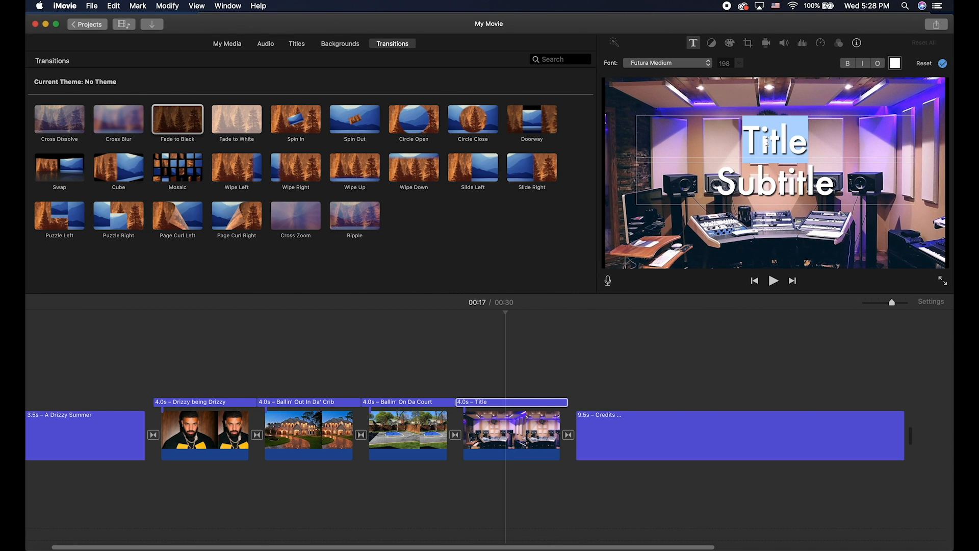
type("Jammin")
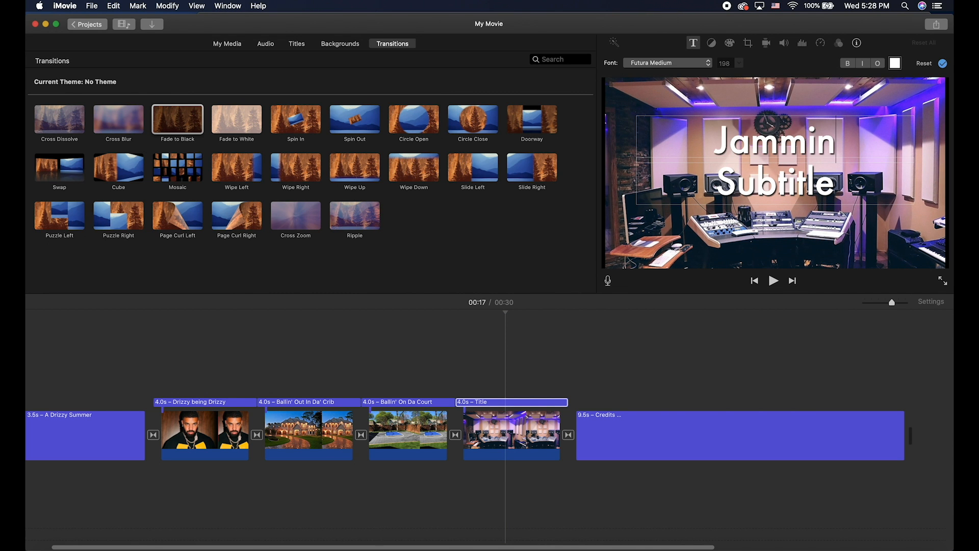
type("'")
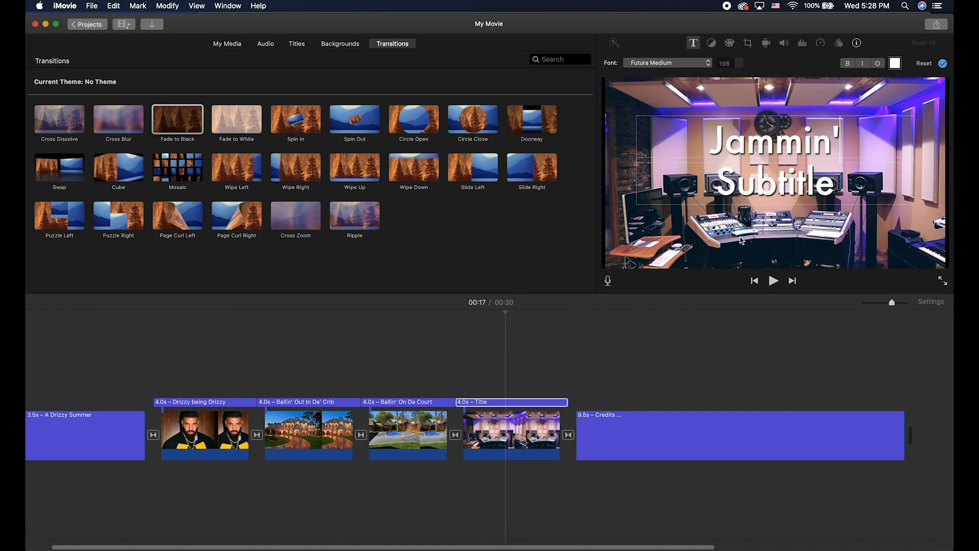
double_click(776, 180)
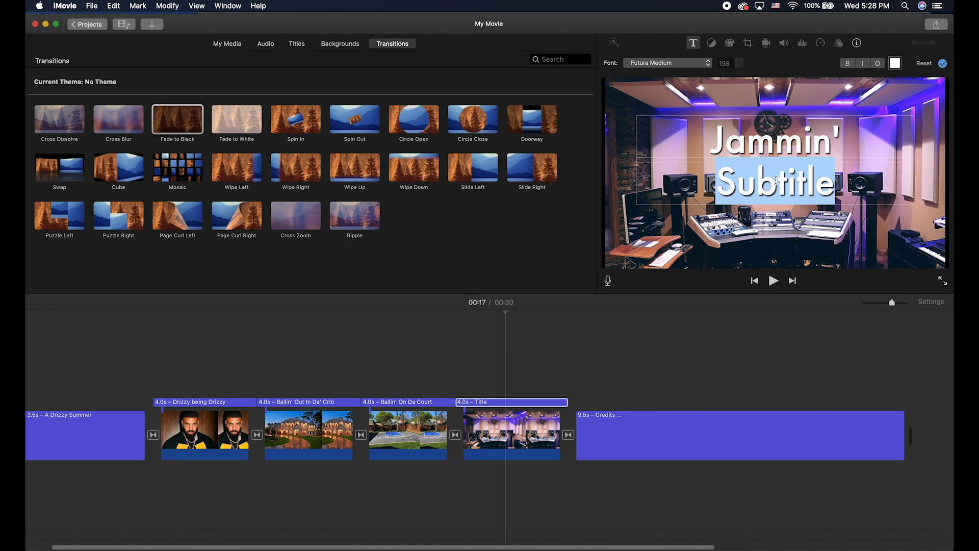
type("In Da")
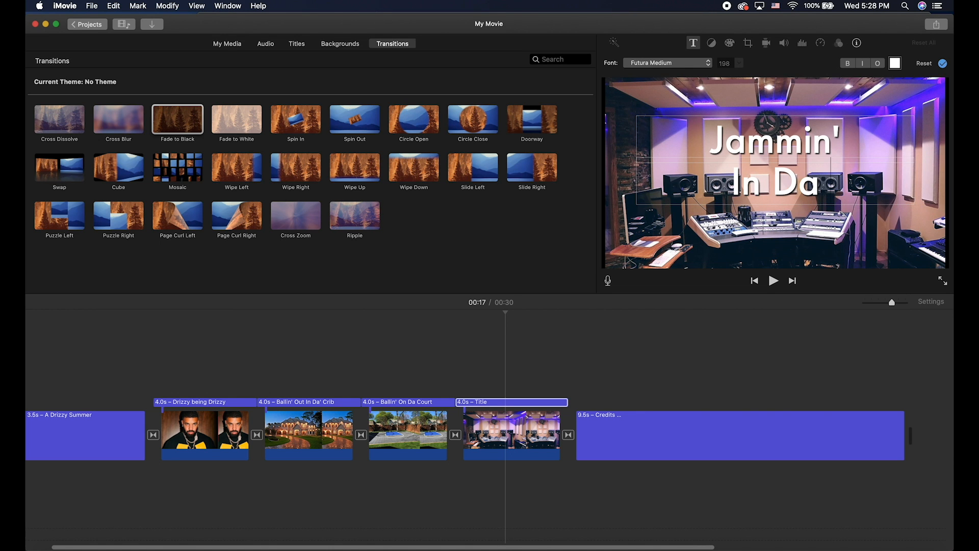
type(" Studio")
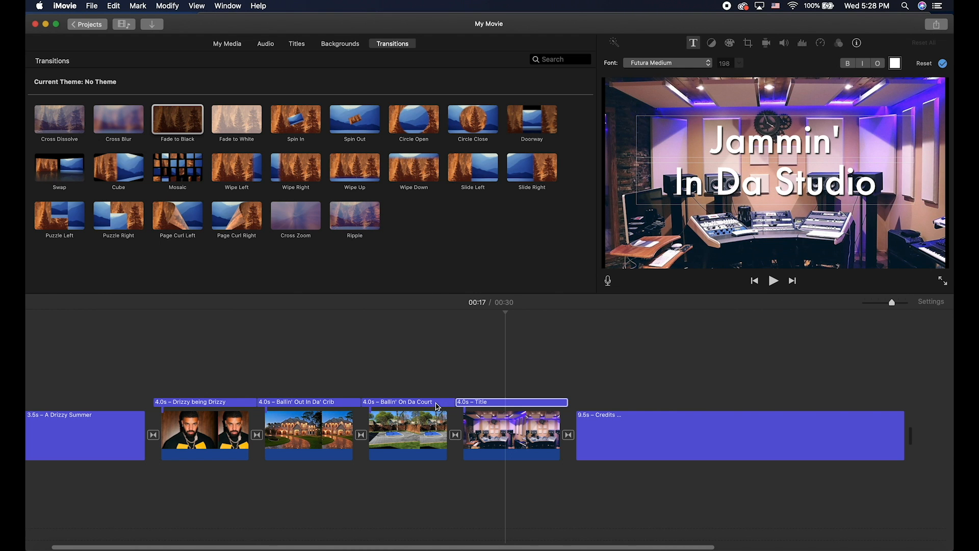
left_click(496, 431)
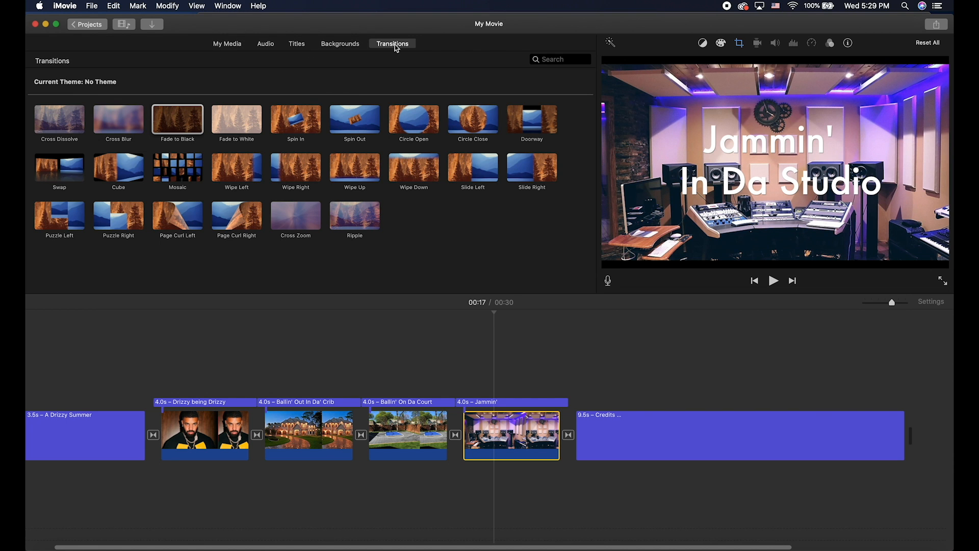
Step: Look through the available transitions, backgrounds, title styles, audio sources and media library
left_click(233, 176)
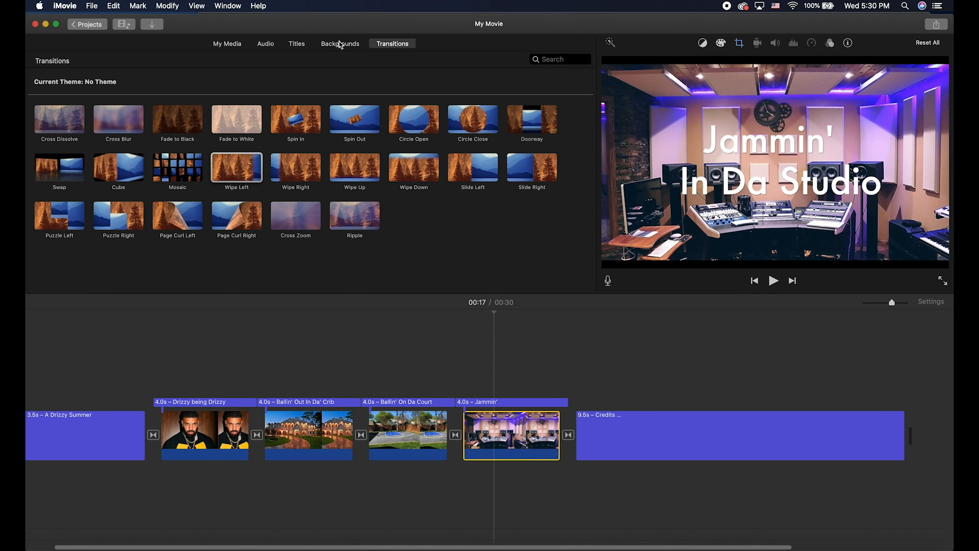
left_click(340, 46)
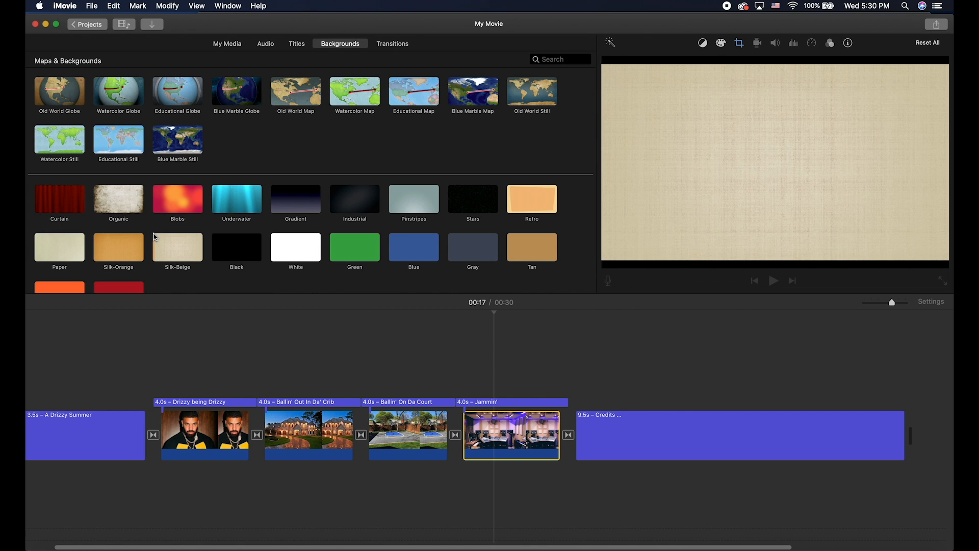
scroll(156, 237, "down", 1)
scroll(156, 237, "down", 2)
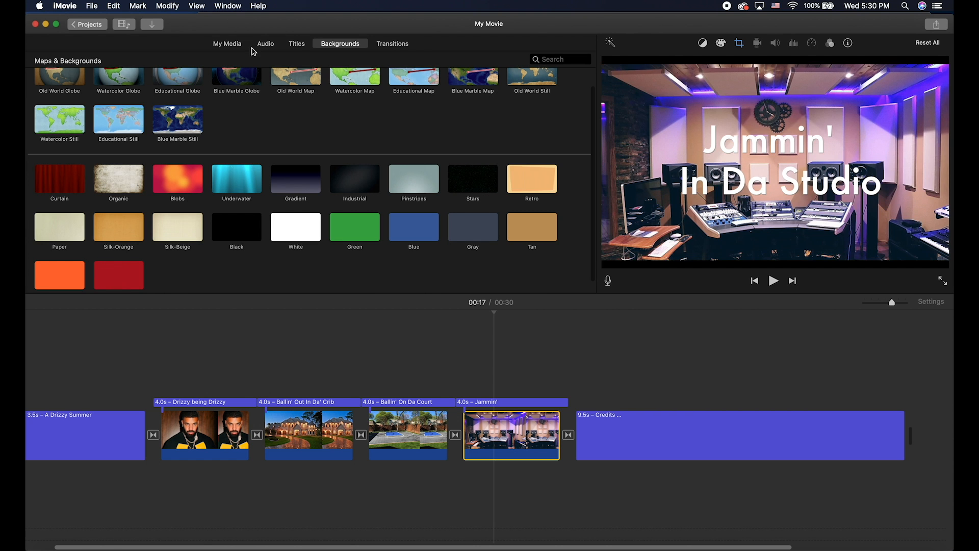
left_click(299, 47)
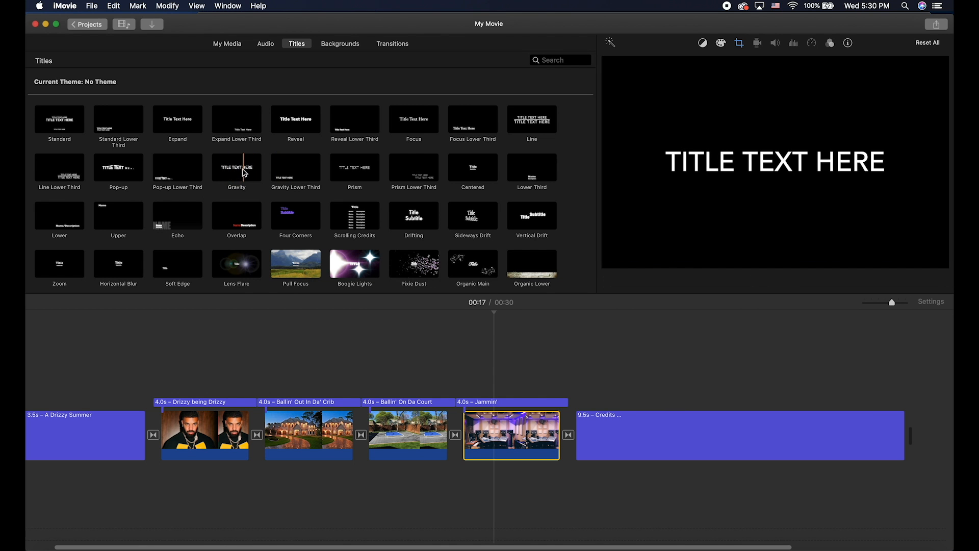
left_click(266, 45)
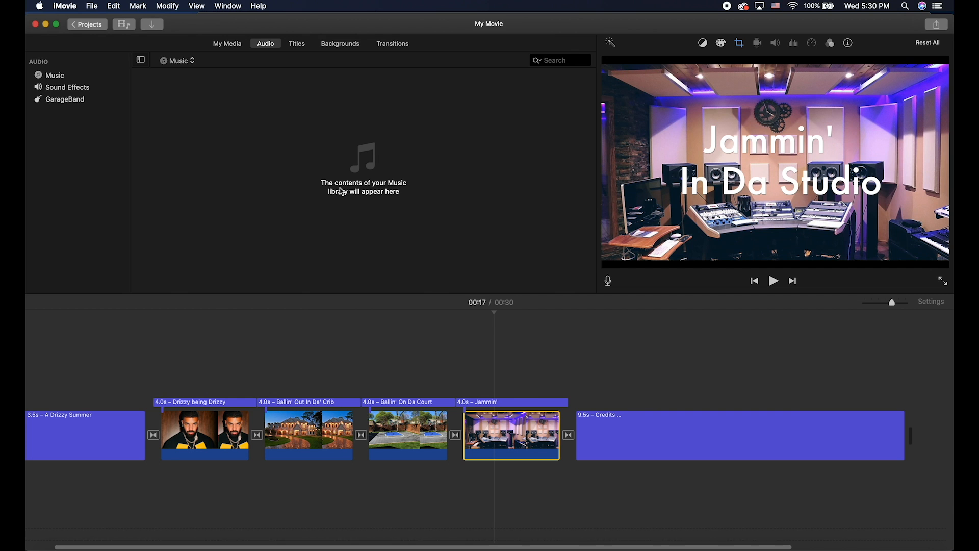
left_click(230, 49)
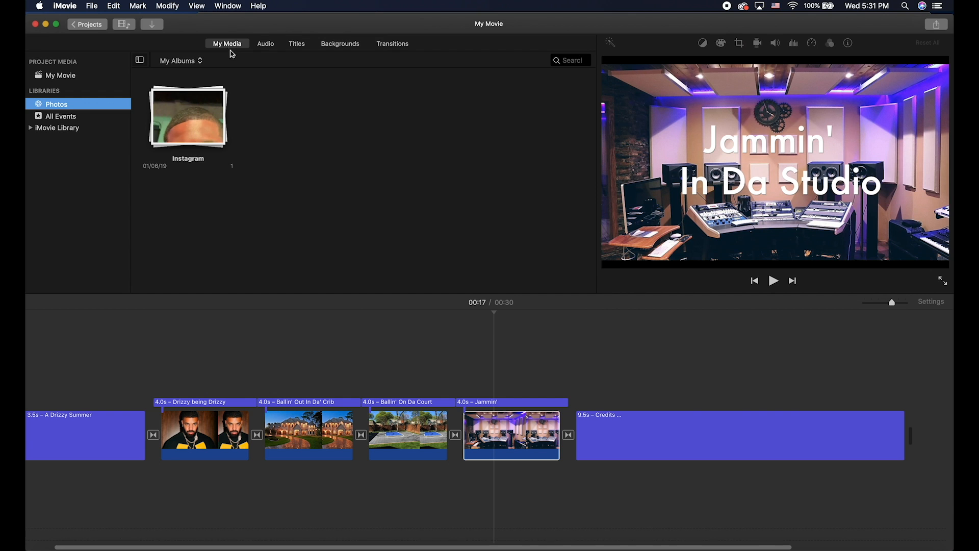
left_click(259, 169)
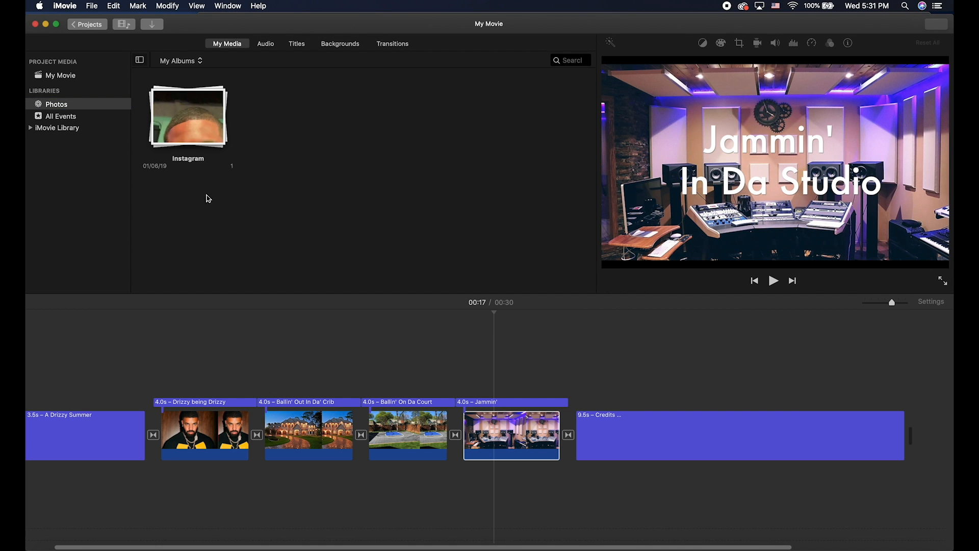